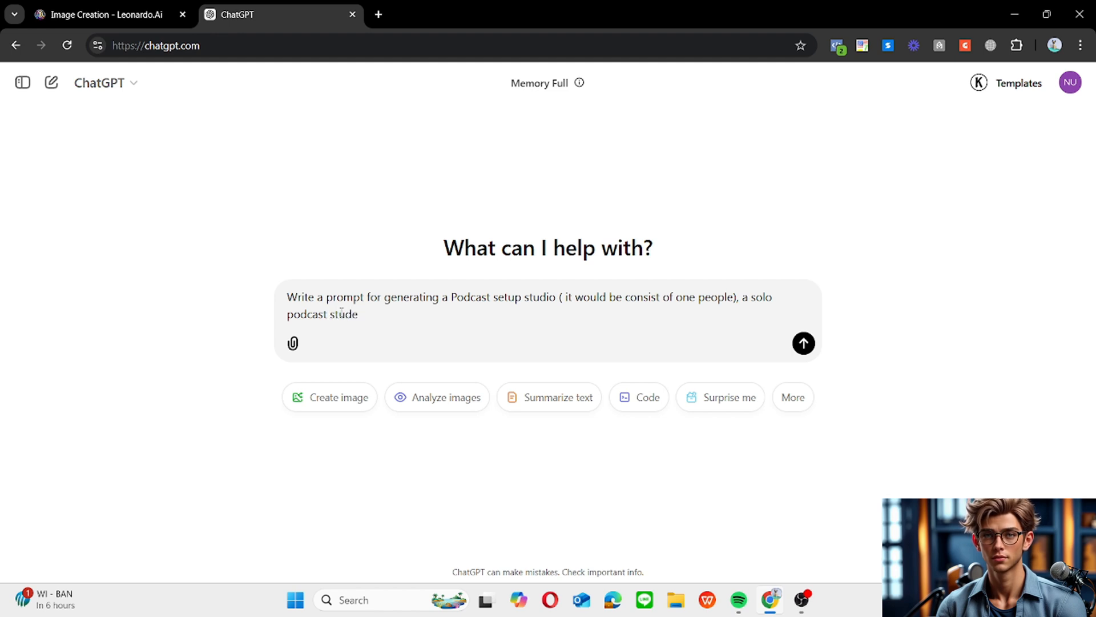
- Complete the solo podcast studio prompt request by adding "the character would be male" and send it
key(BackSpace)
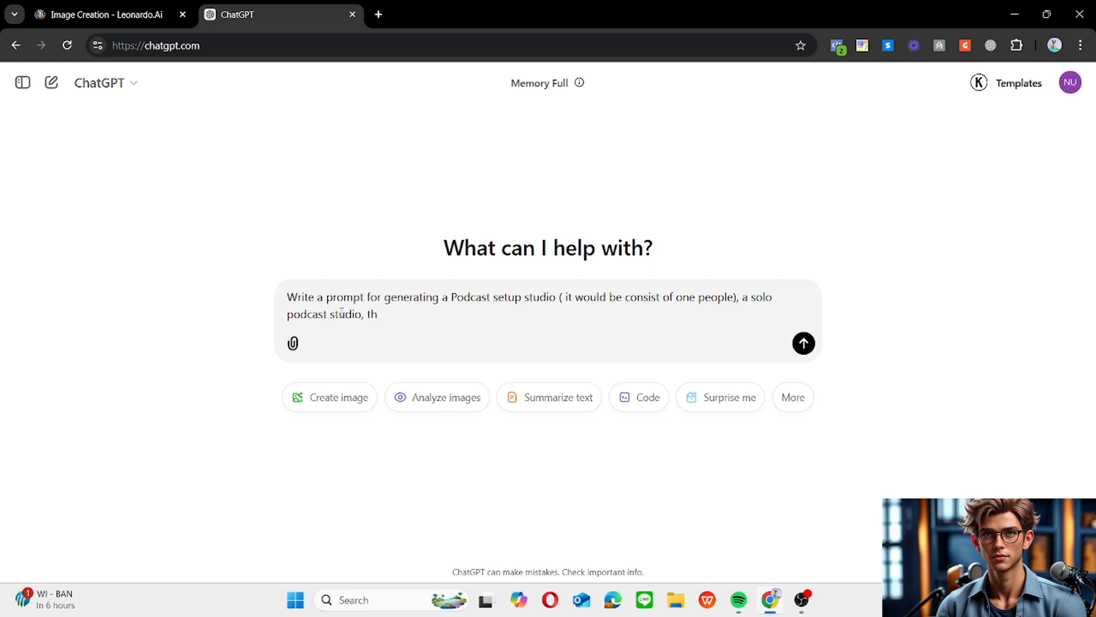
key(BackSpace)
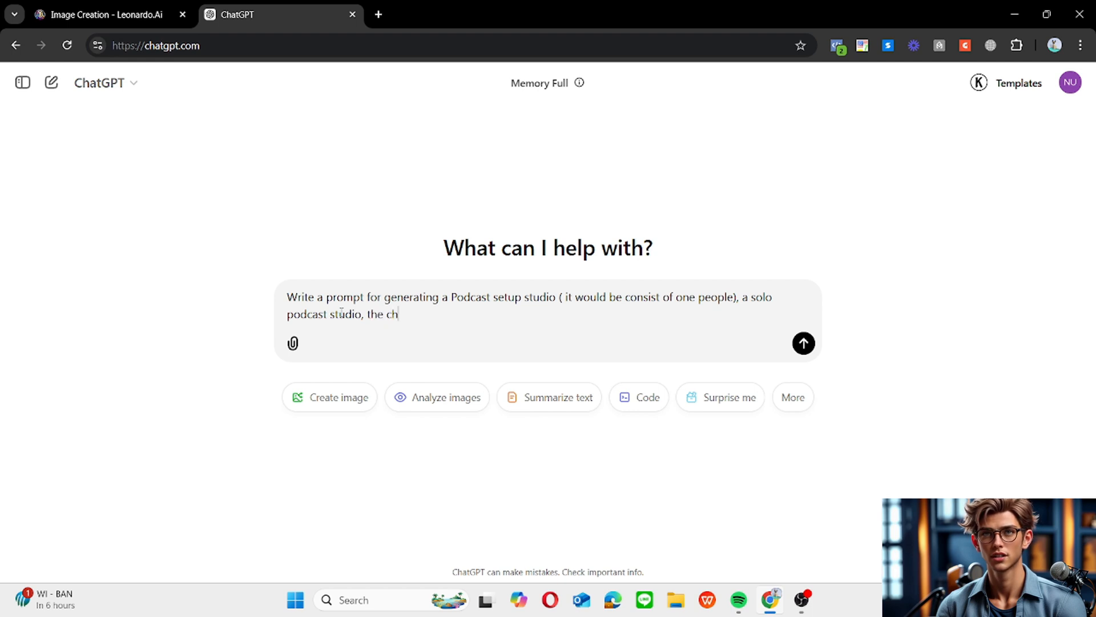
text(ct)
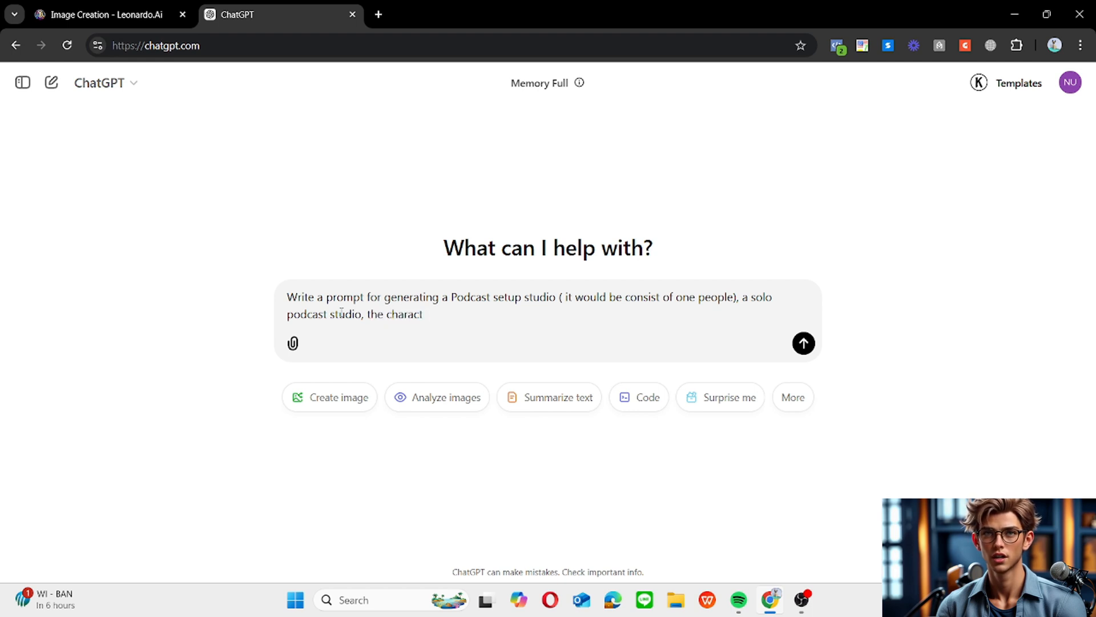
text(yr would)
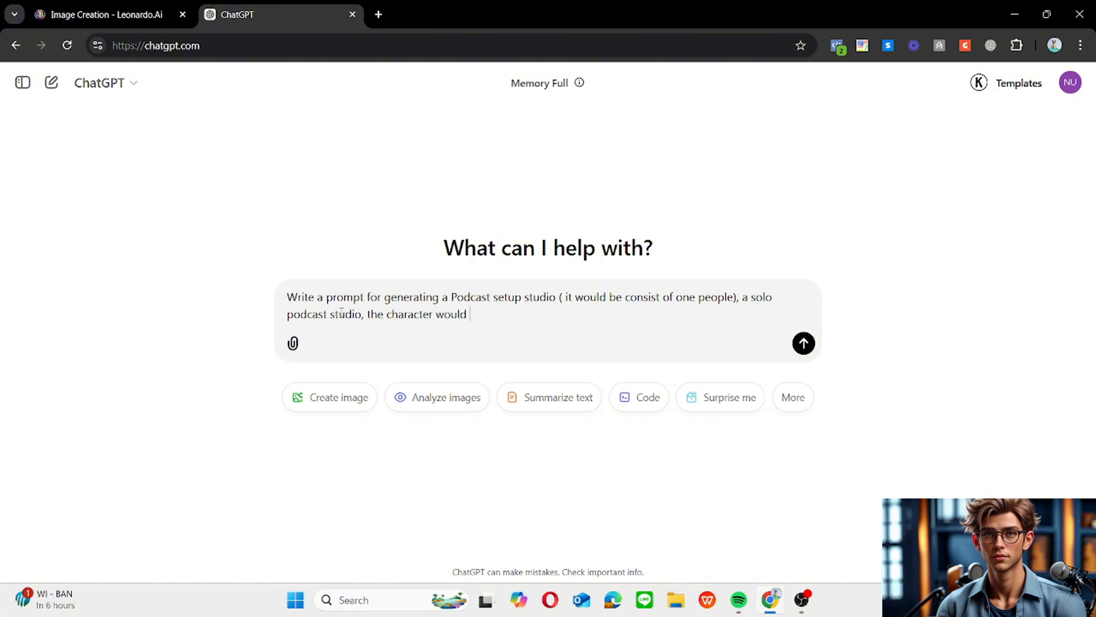
text( be ma)
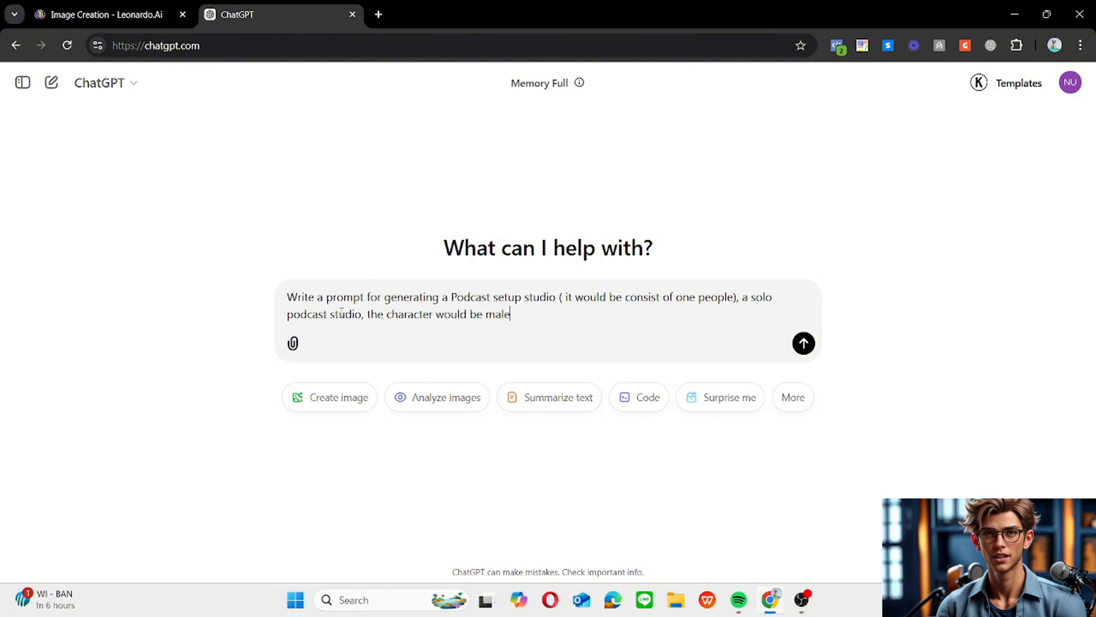
text(le)
key(Return)
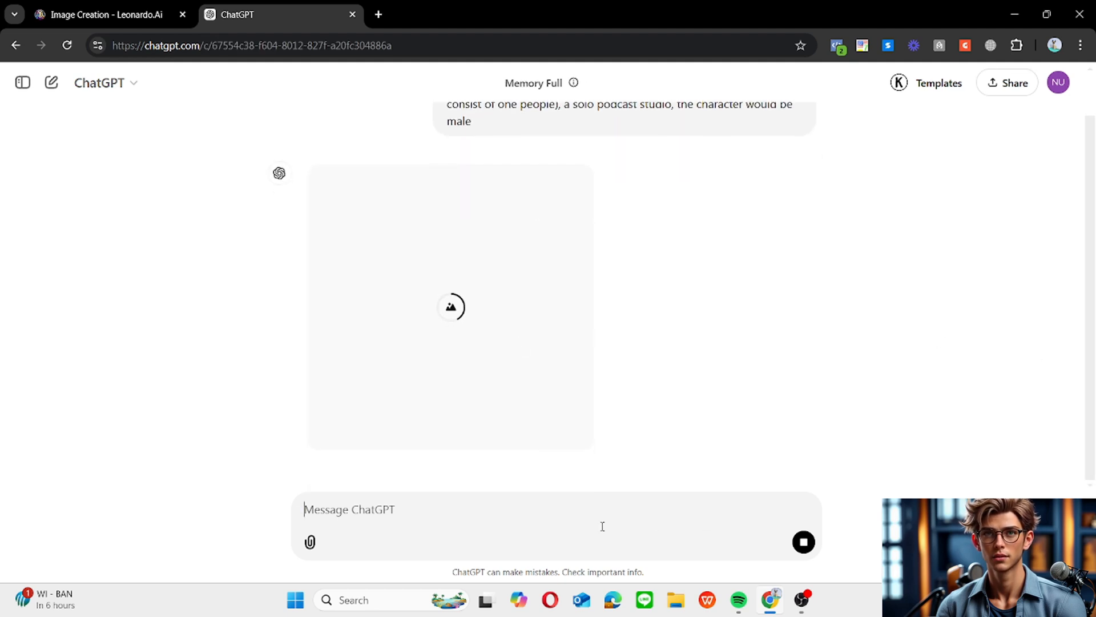
- Write a follow-up message asking ChatGPT to write the prompt for Leonardo
text(write prompt)
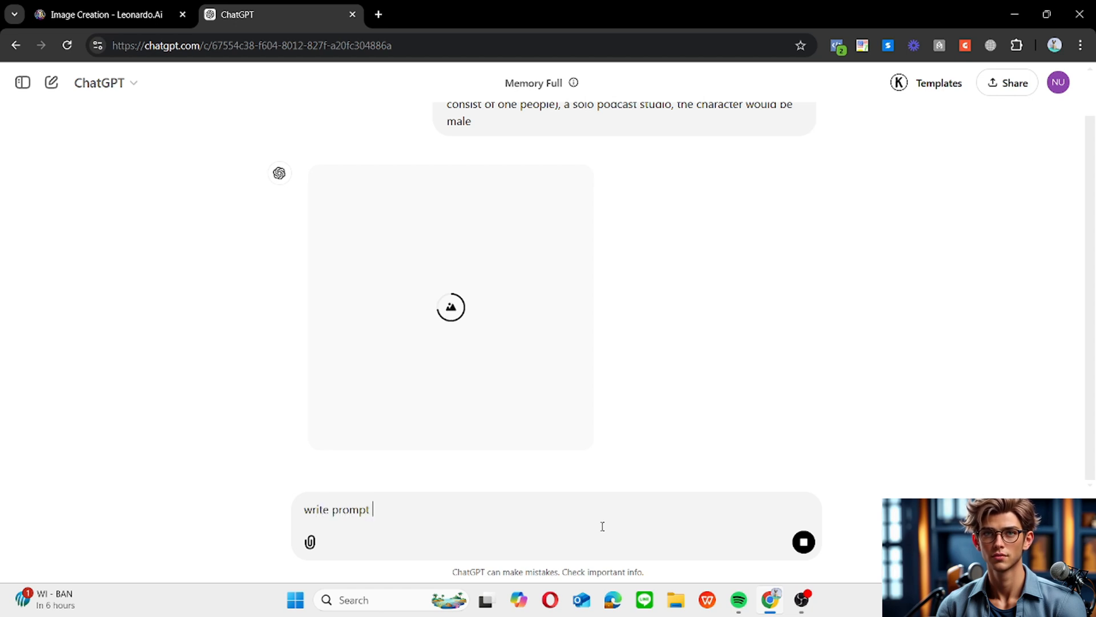
text( for leo)
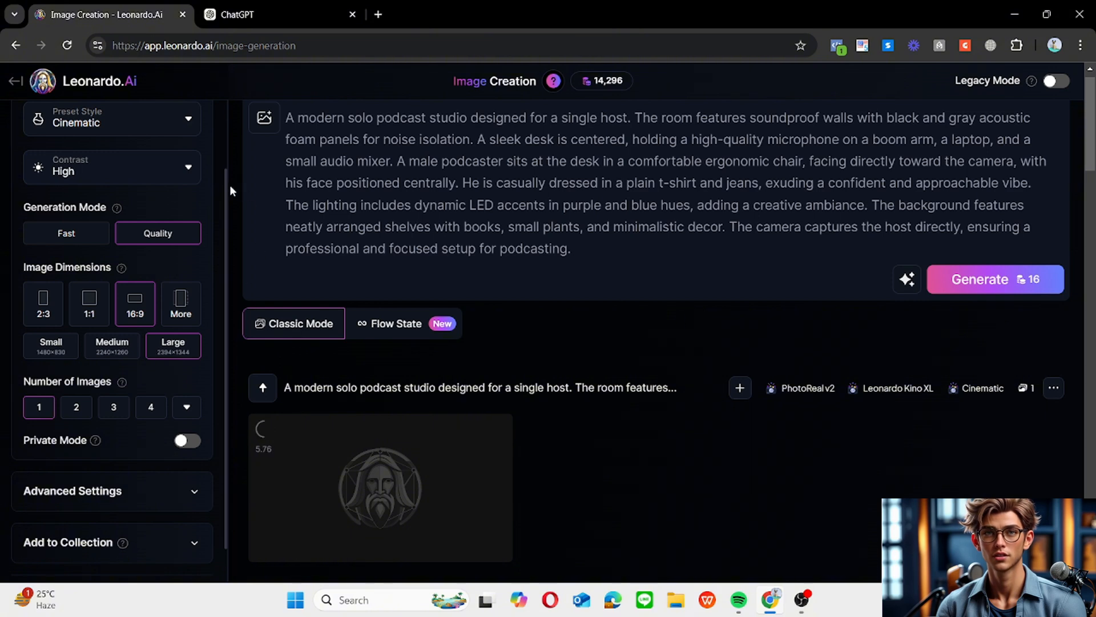
- In Leonardo.Ai, switch the preset to Leonardo Phoenix and generate an image from the modern solo podcast studio prompt
drag(225, 184, 218, 128)
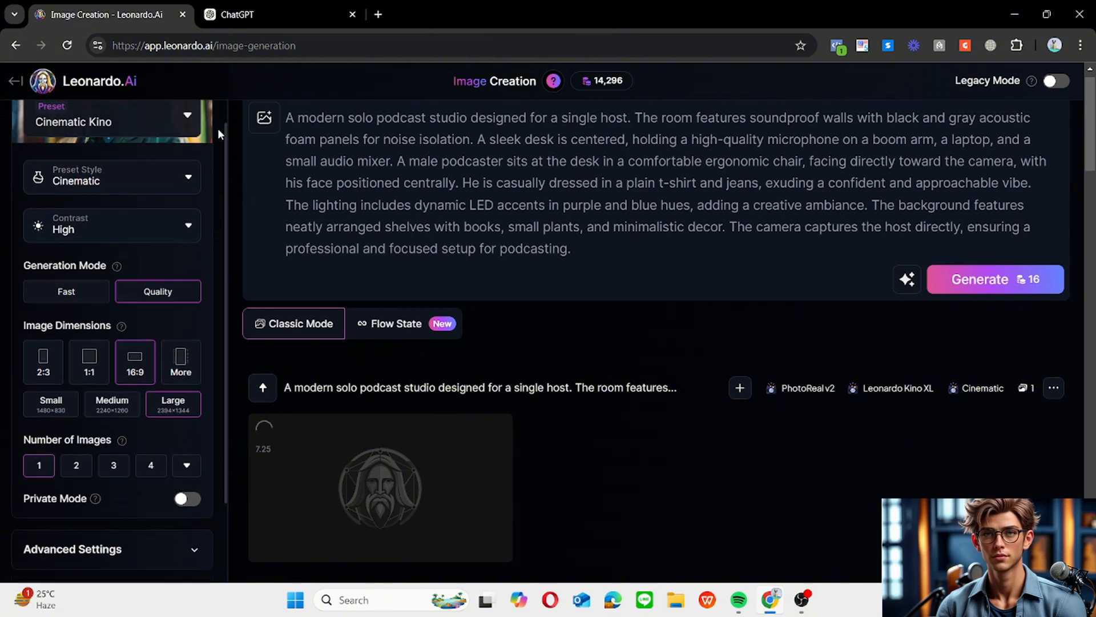
click(165, 187)
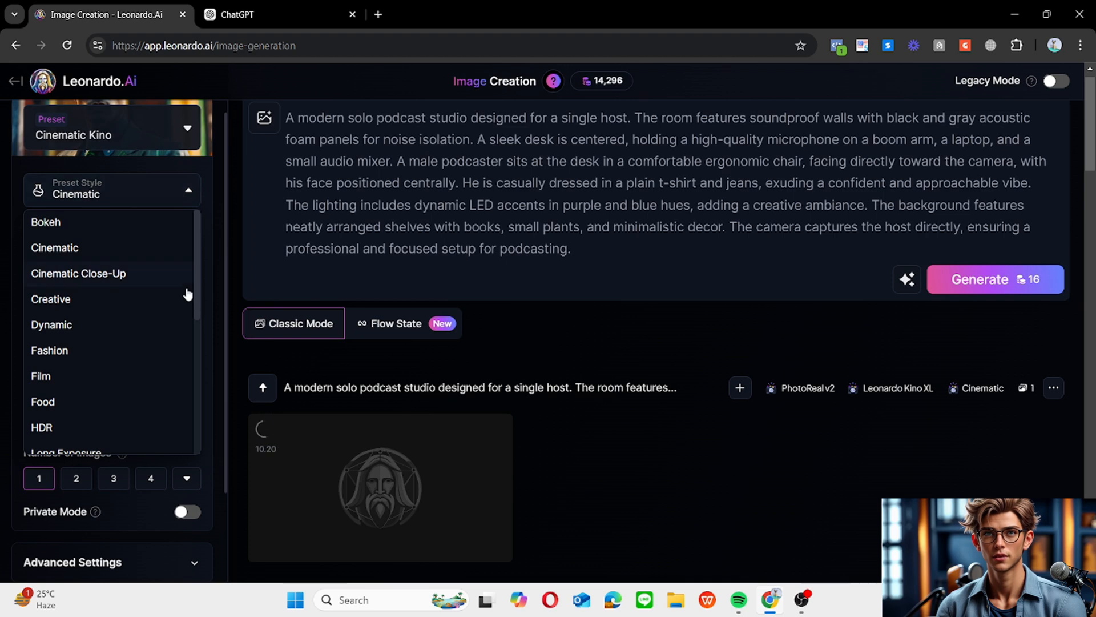
click(142, 130)
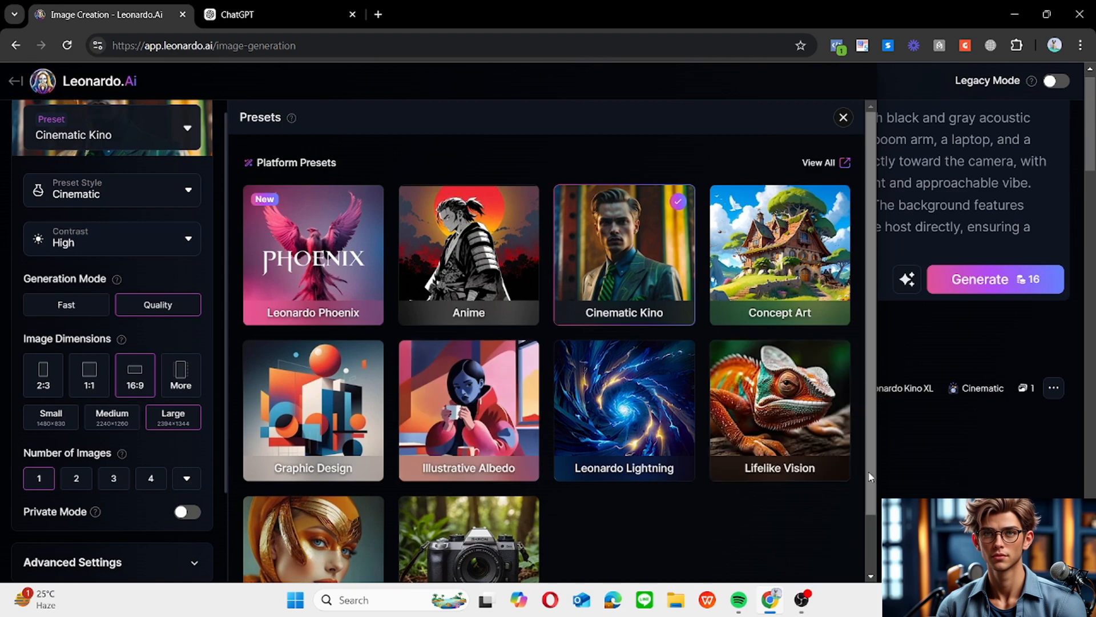
scroll(874, 533, down, 1)
scroll(874, 534, down, 1)
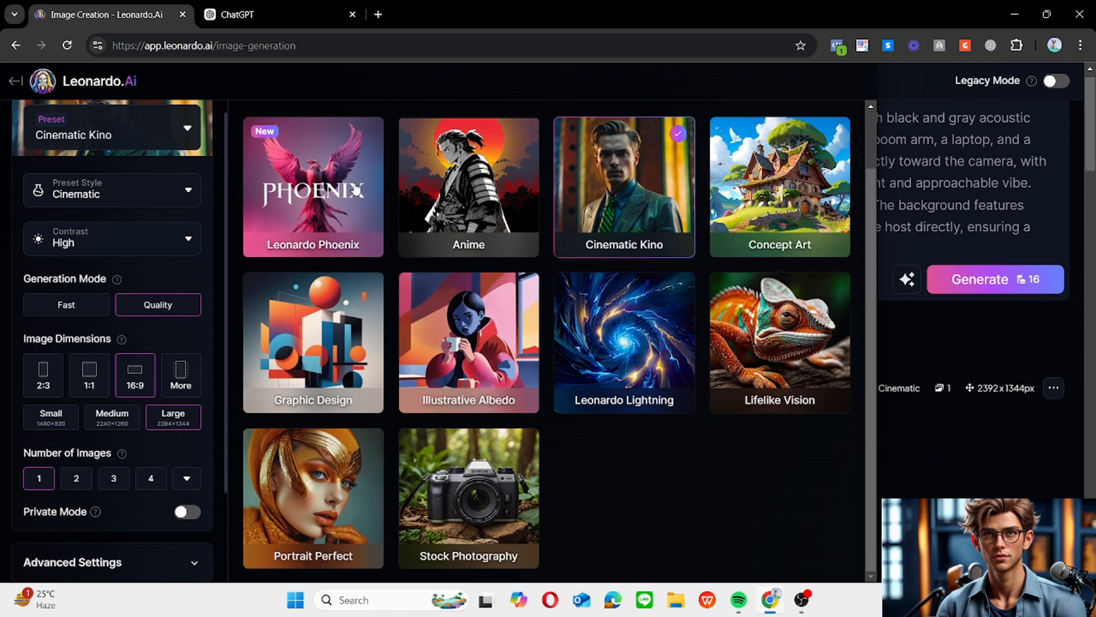
click(355, 188)
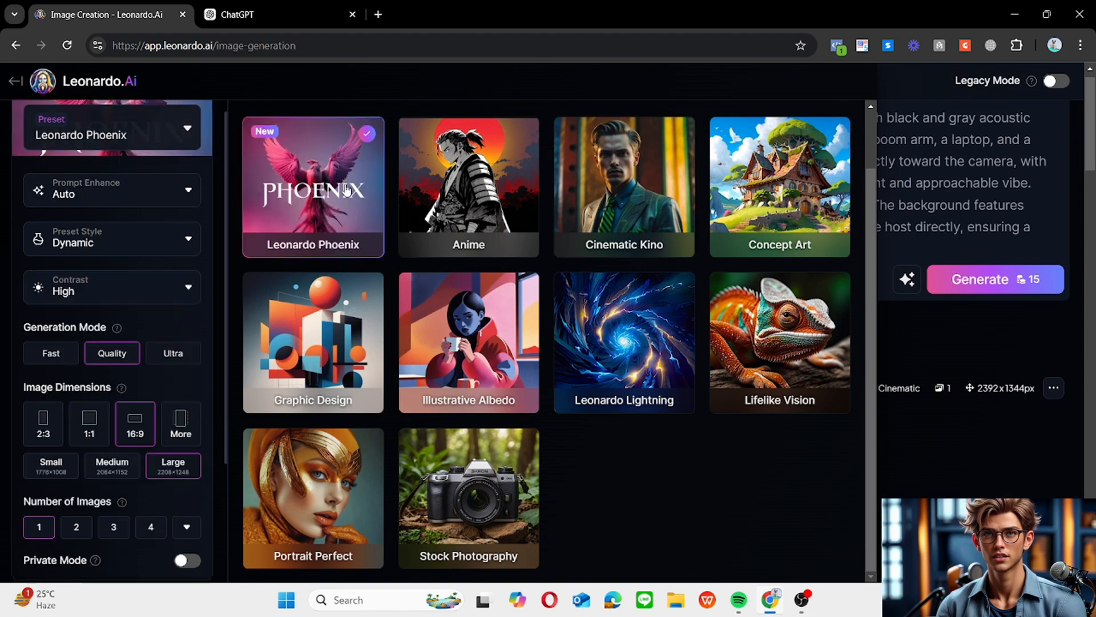
click(975, 442)
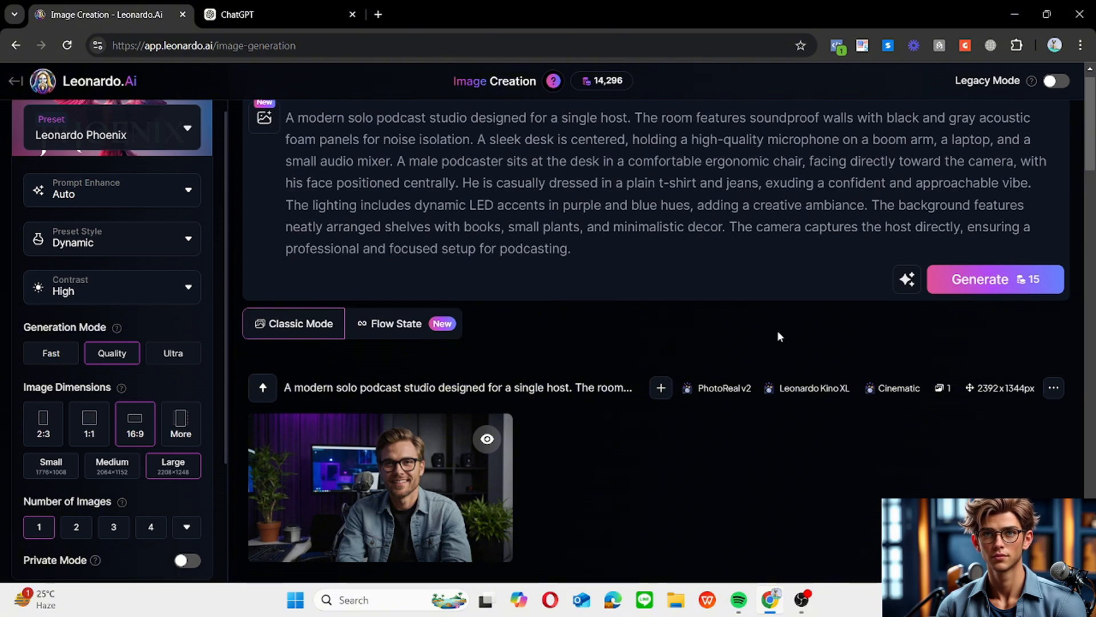
scroll(1090, 133, up, 1)
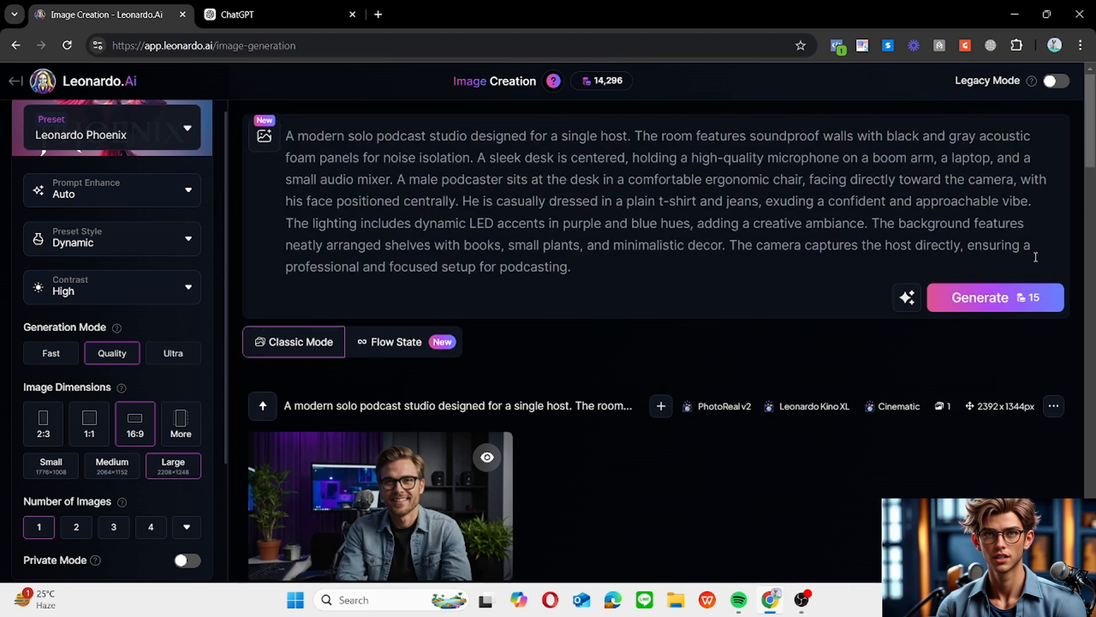
click(1024, 302)
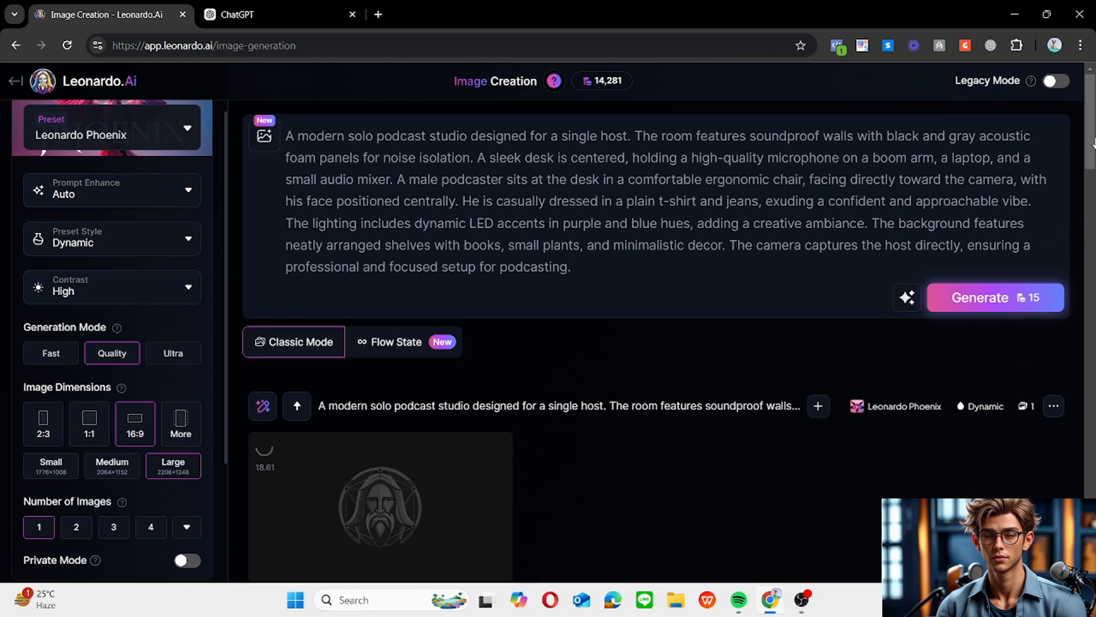
- Open the newest generated image of the podcaster in the purple-lit studio and download it
drag(1093, 140, 1094, 149)
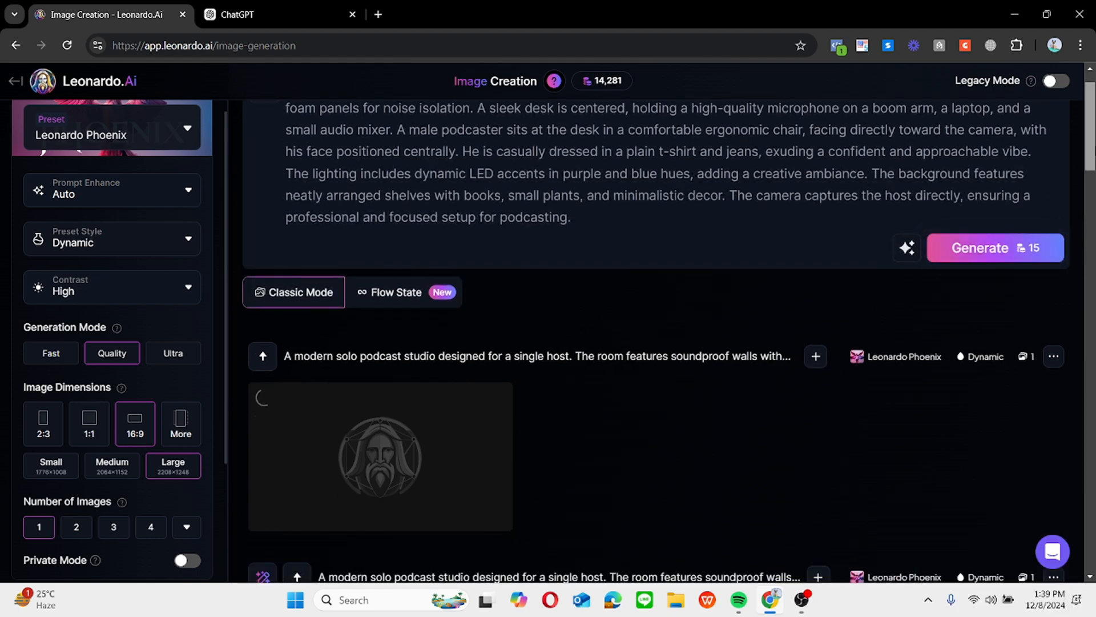
drag(1093, 149, 1092, 142)
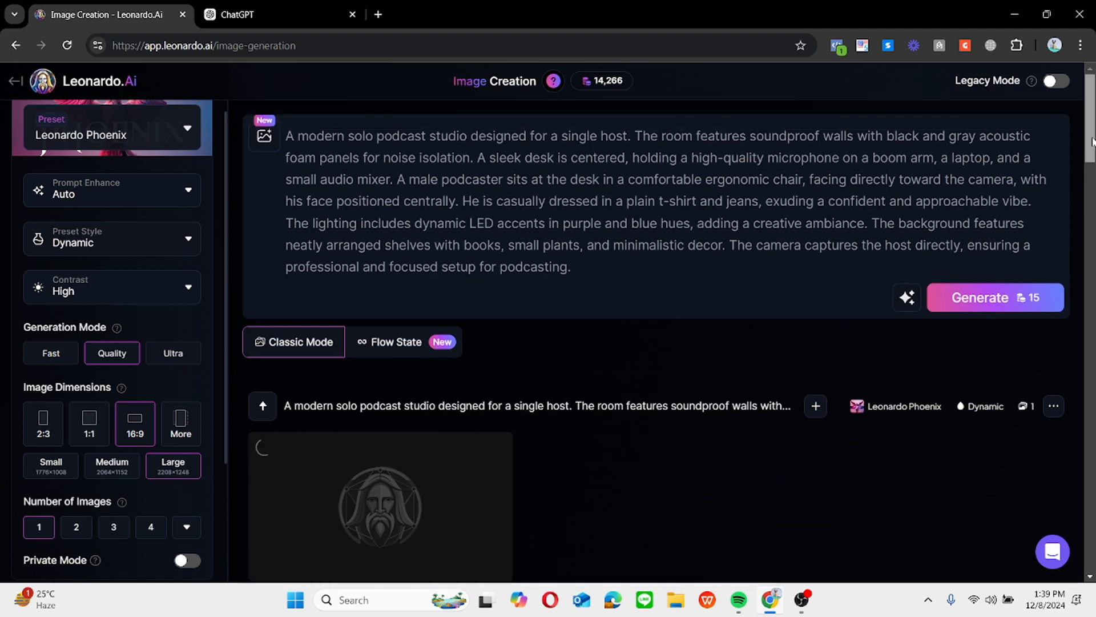
drag(1092, 142, 1095, 153)
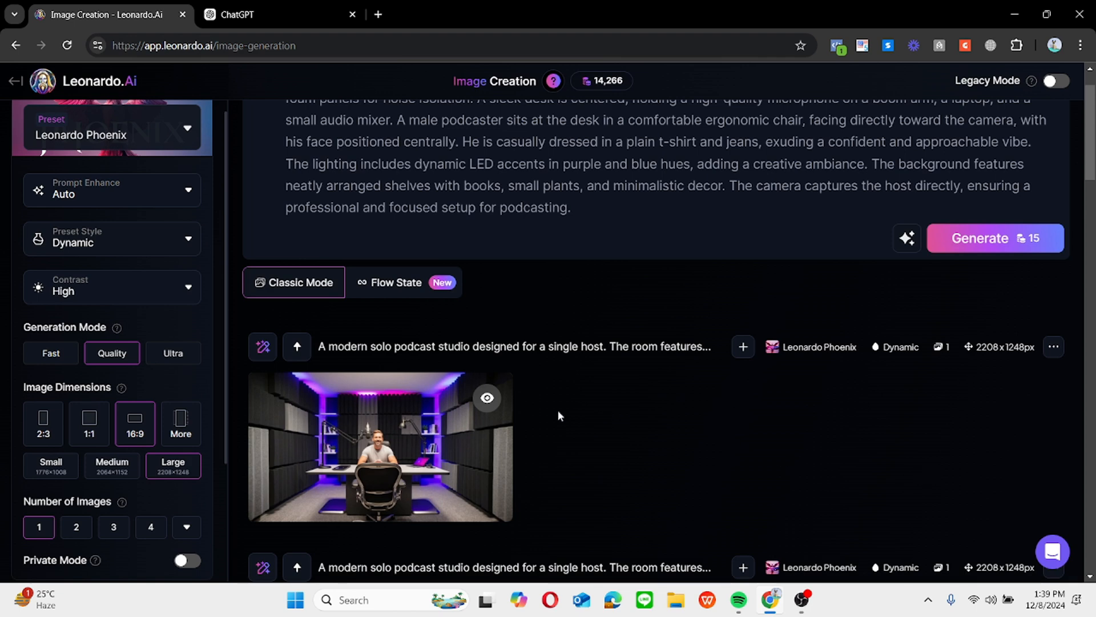
click(423, 439)
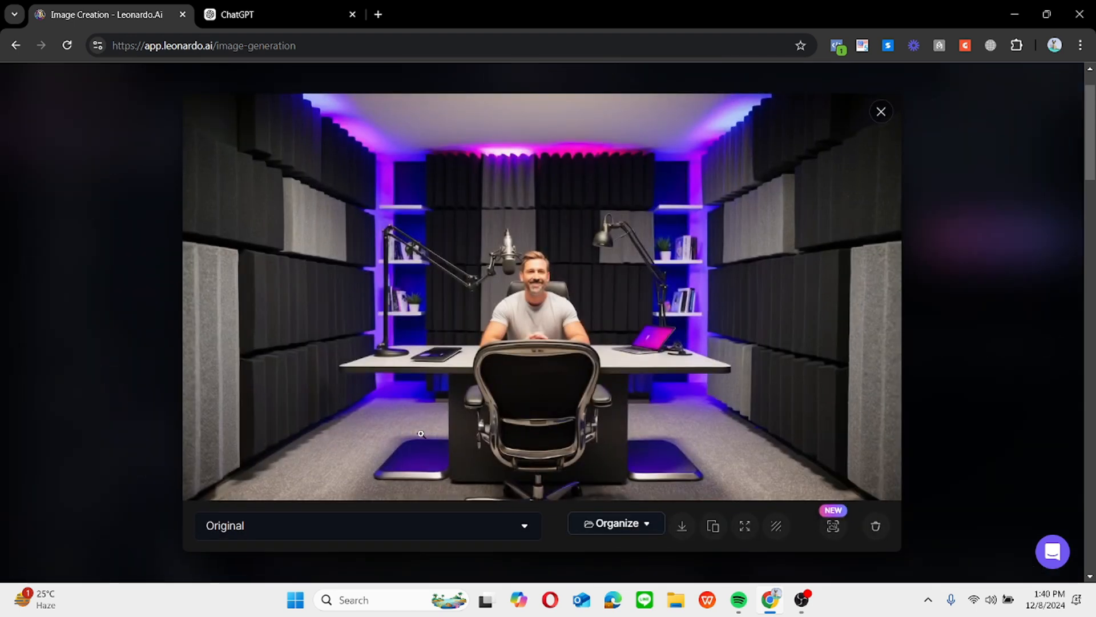
click(685, 534)
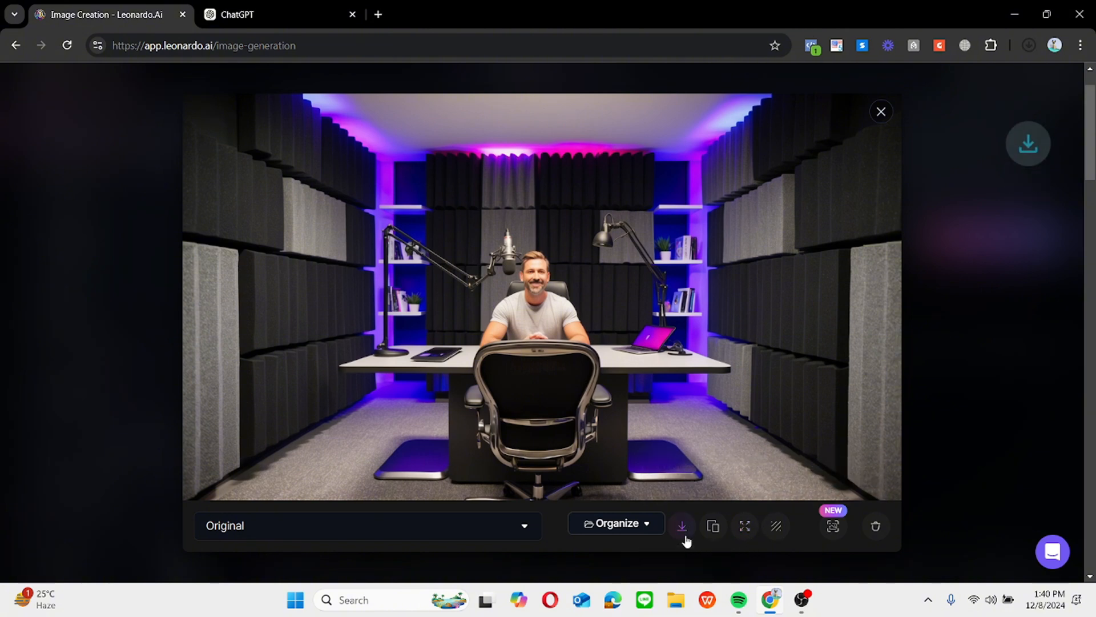
- Open D-ID Studio in a new browser tab and go to its Avatars page
click(379, 16)
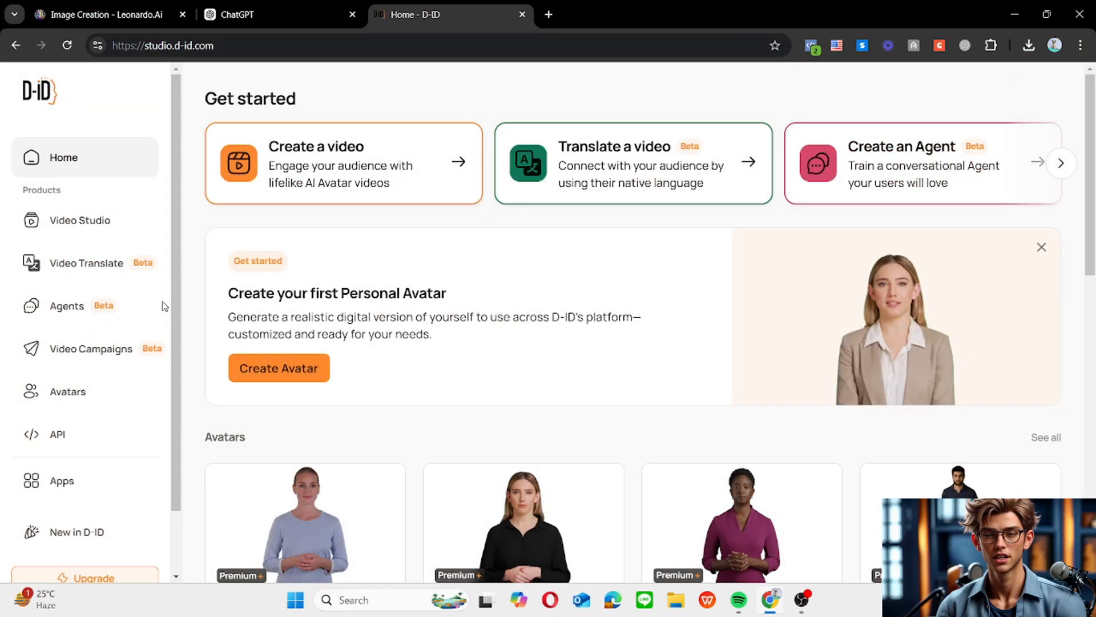
scroll(174, 348, down, 2)
scroll(160, 320, up, 2)
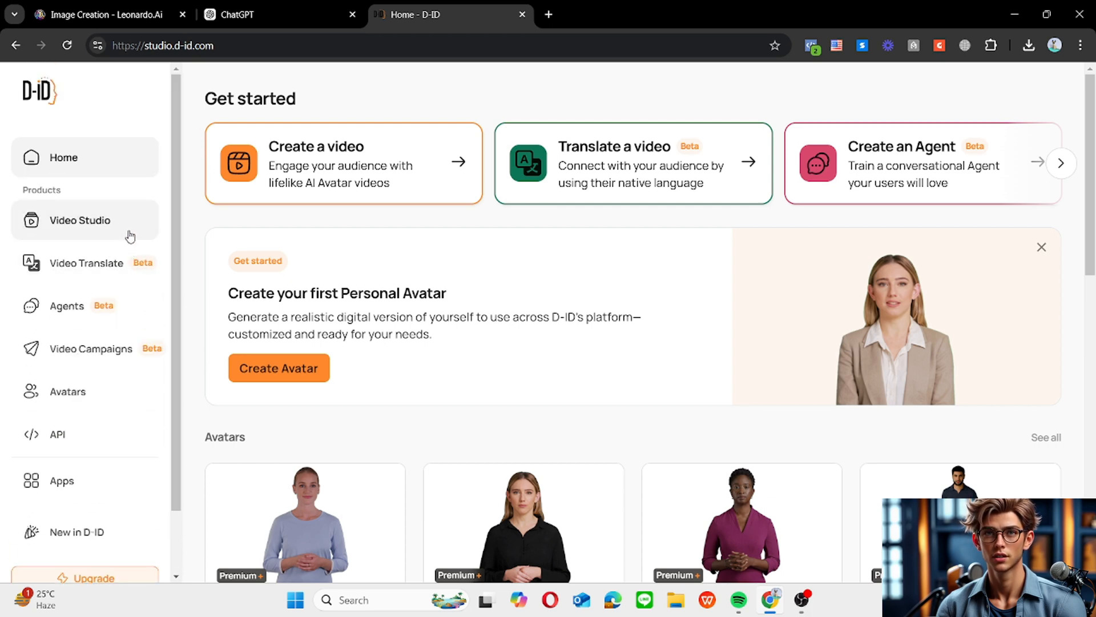
click(113, 384)
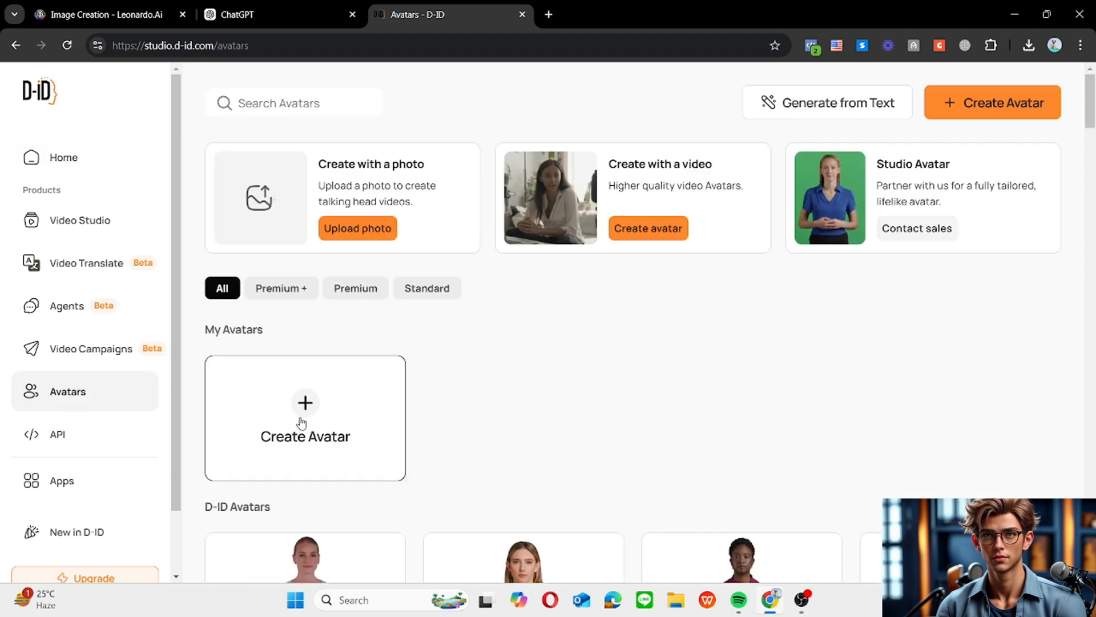
- Create a photo avatar from the downloaded image Leonardo_Phoenix_A_modern_solo_podcast_studio_designed_for_a_s_0 in the Downloads folder
click(301, 423)
click(473, 385)
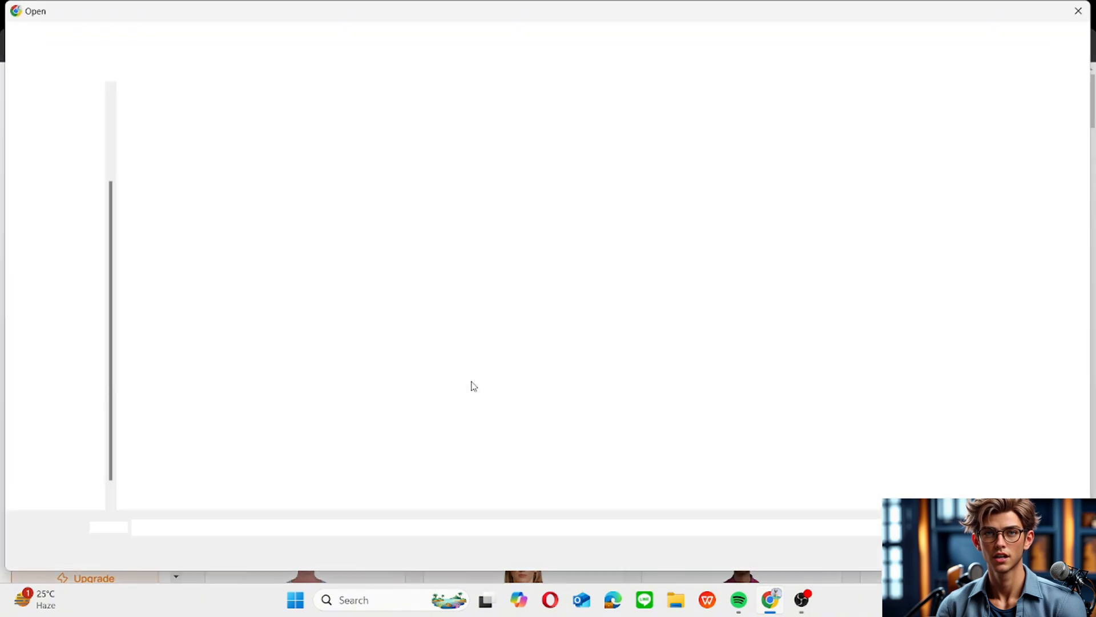
click(40, 93)
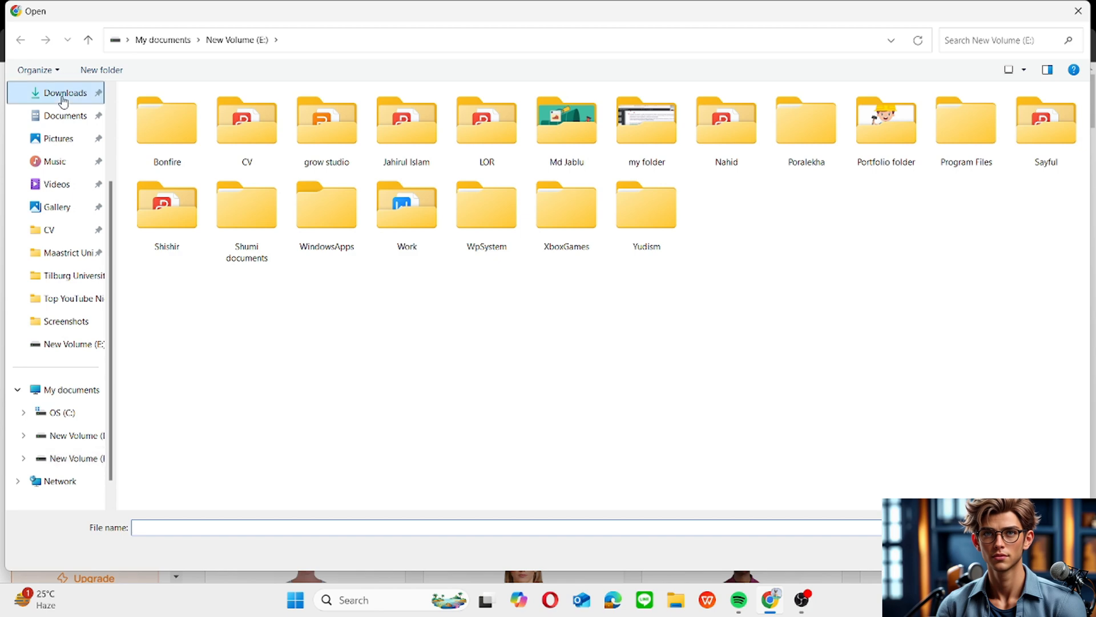
click(184, 118)
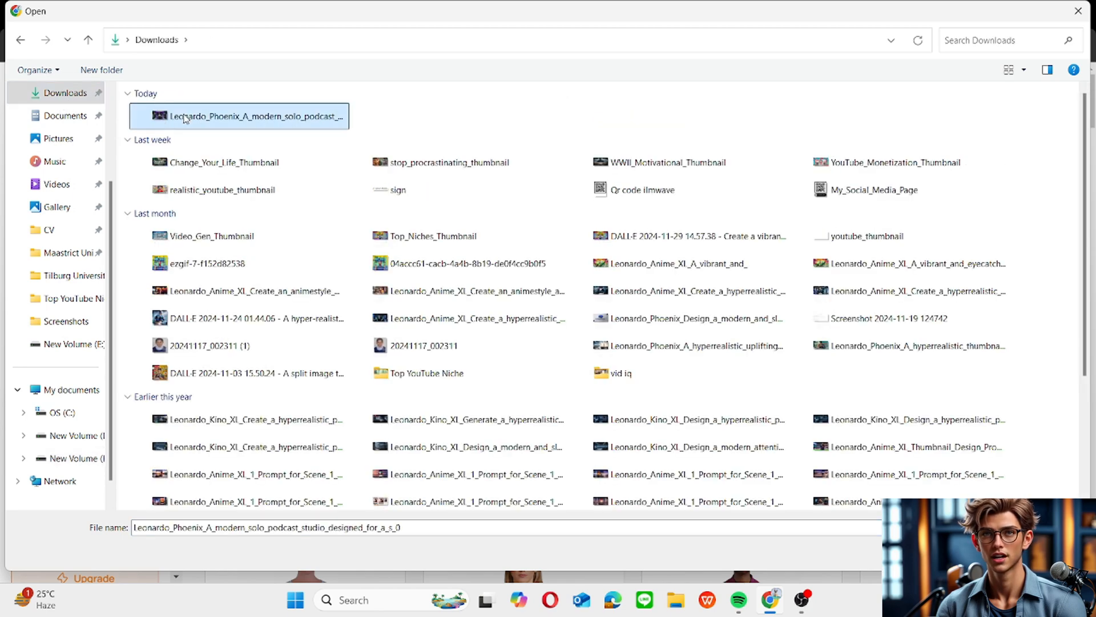
double_click(184, 118)
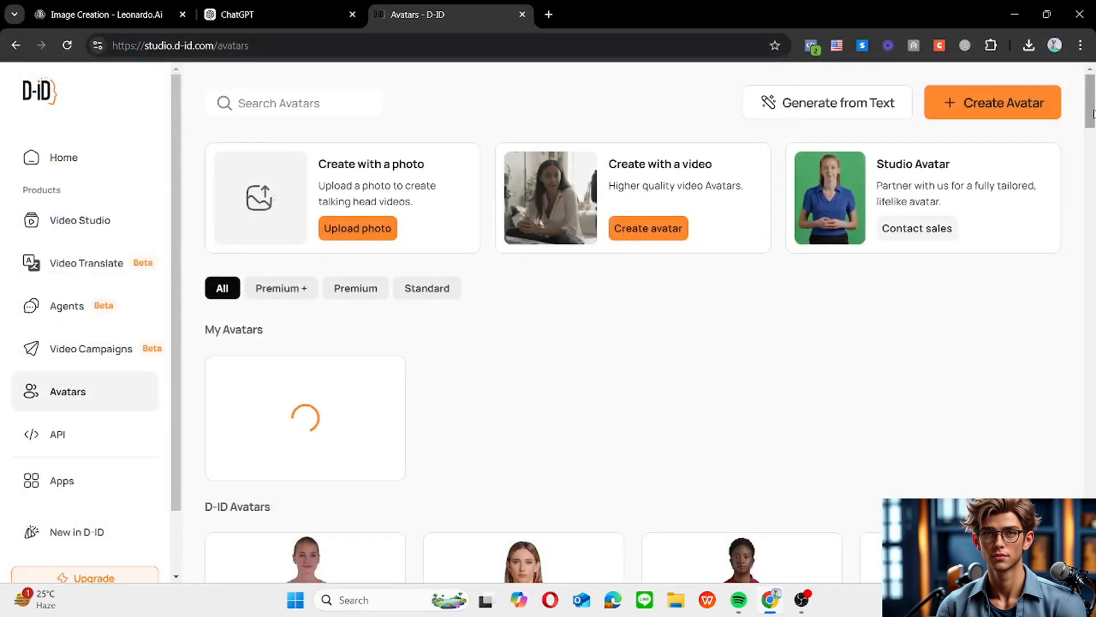
- Use the new podcast studio avatar for an Avatar Video and advance through the editor's introductory tips to the last one
scroll(1094, 176, down, 2)
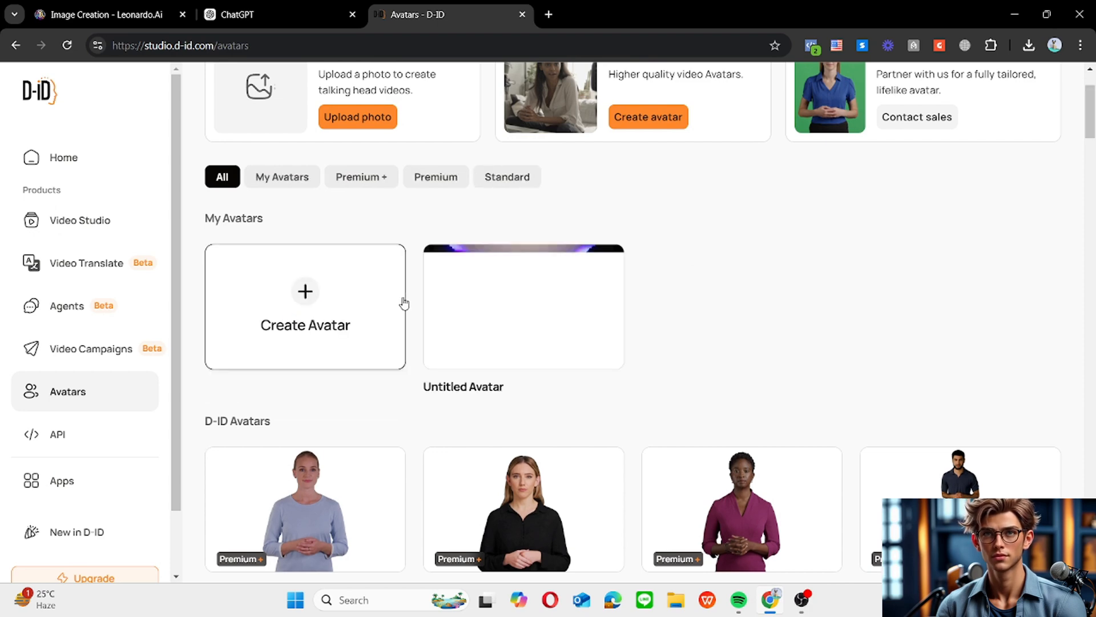
mouse_move(578, 309)
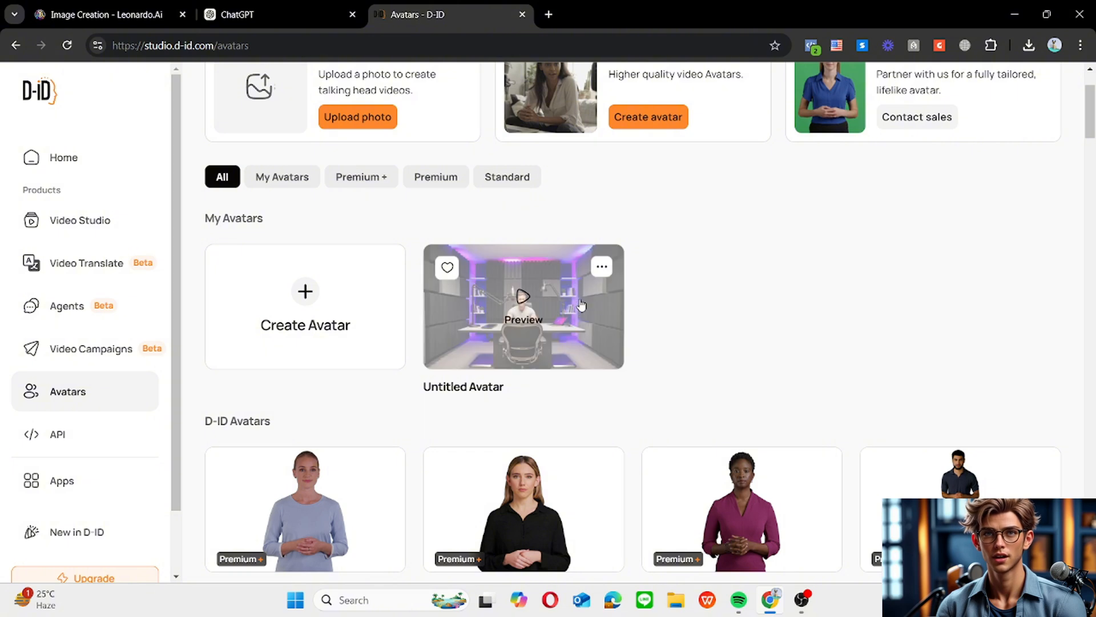
click(580, 299)
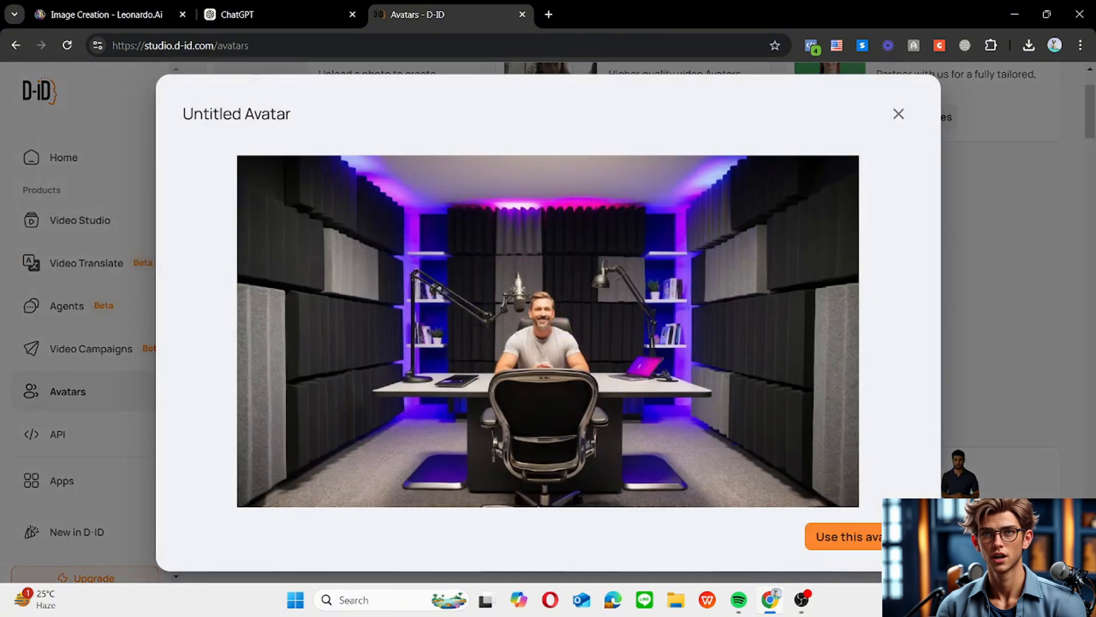
click(844, 537)
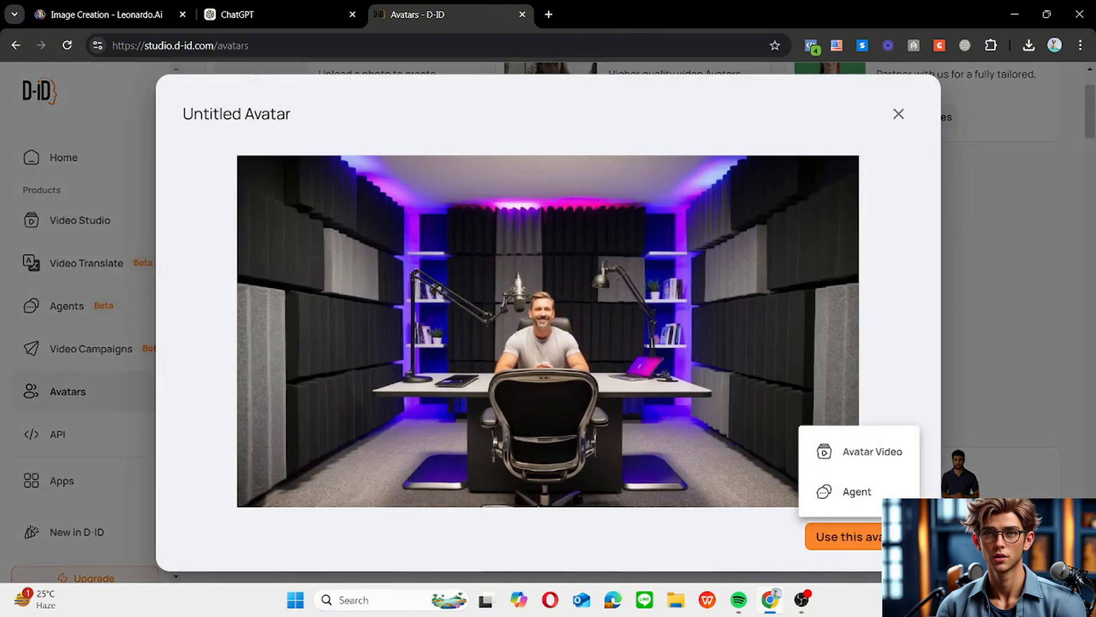
click(887, 464)
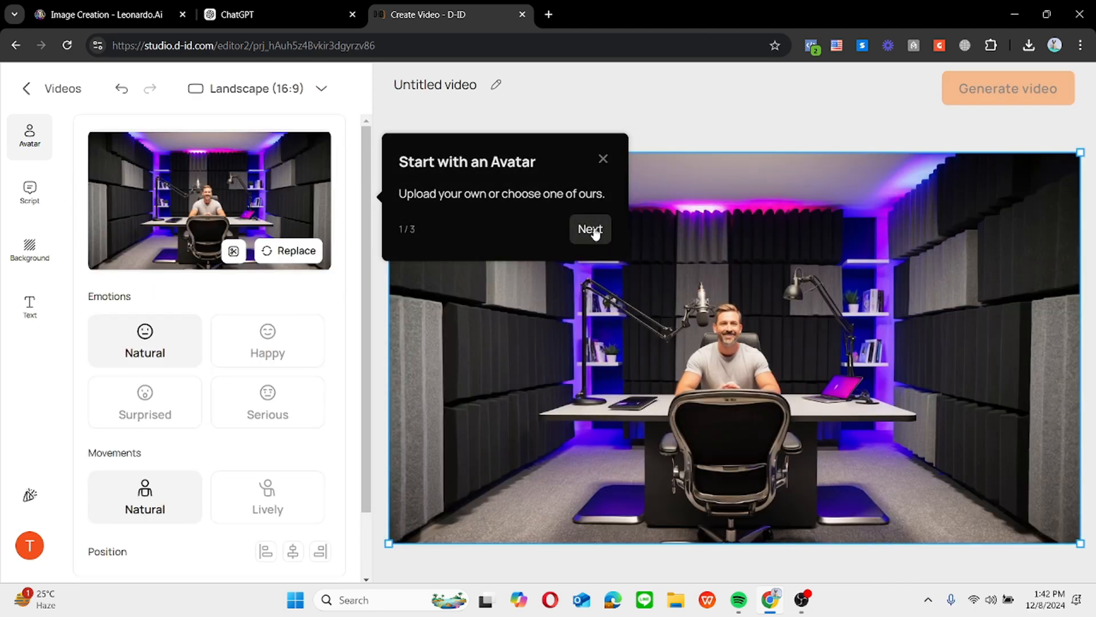
click(592, 229)
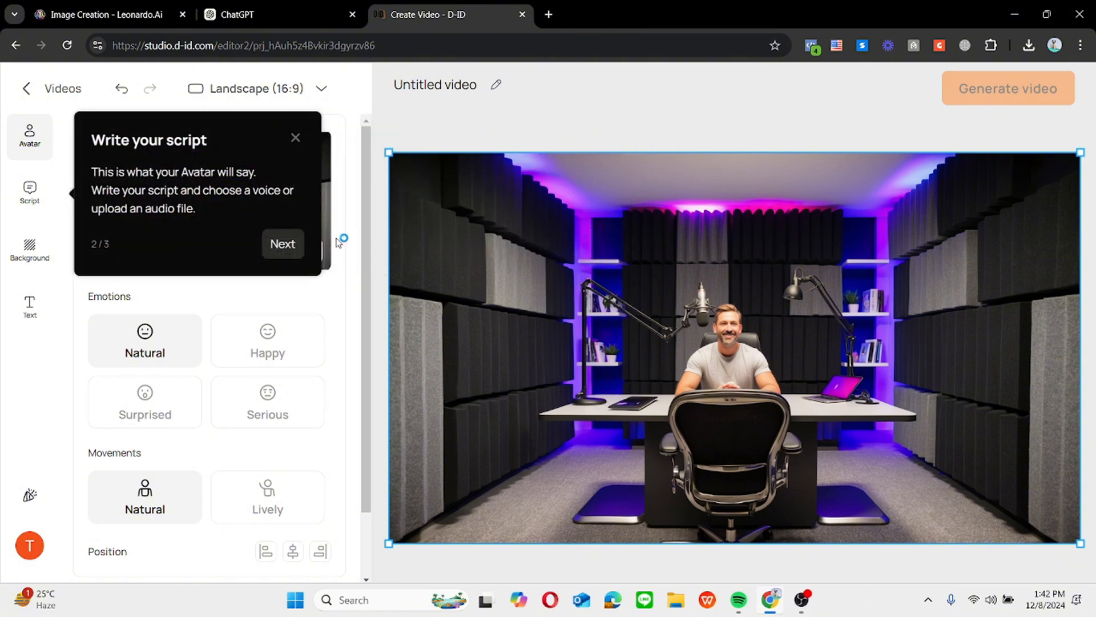
click(283, 244)
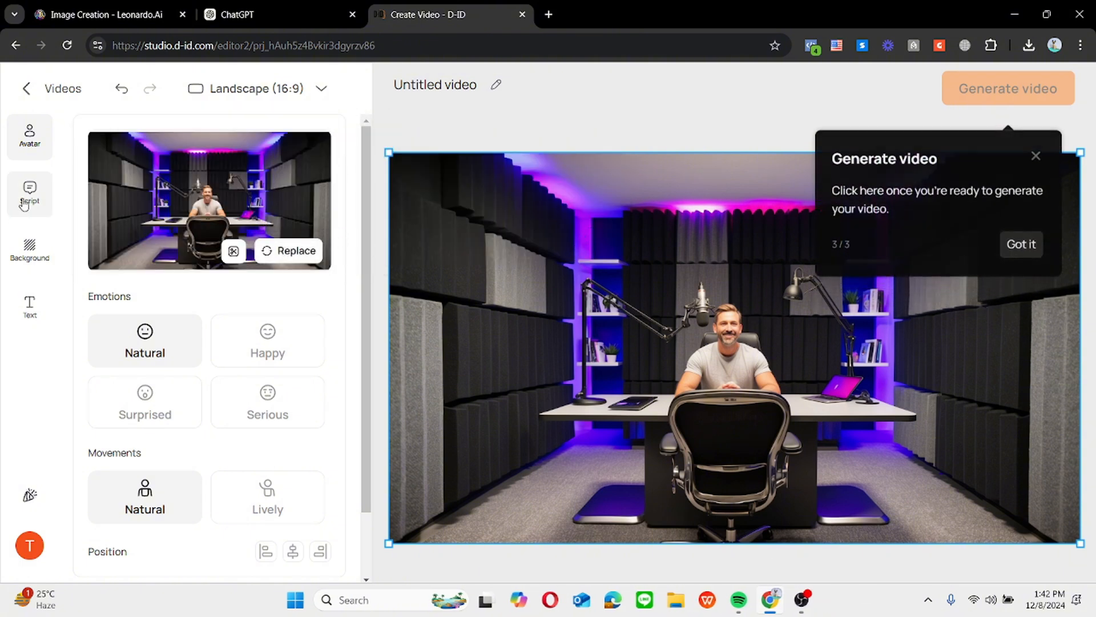
- Dismiss the last editor tip and enter the avatar's script "Hey this is your Ai Avatar"
click(1030, 244)
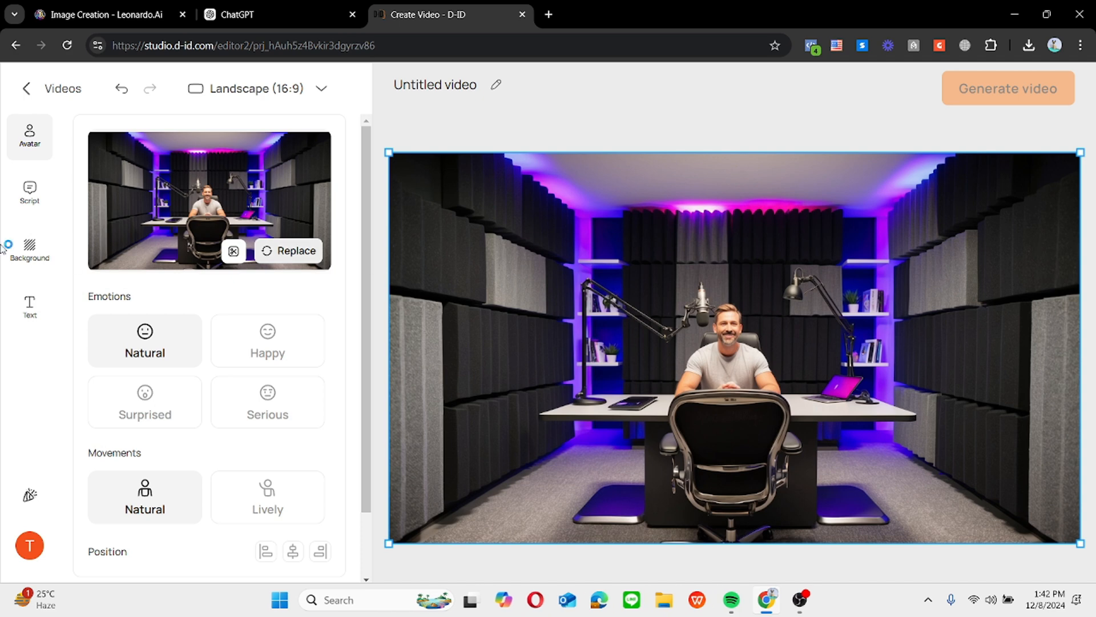
click(33, 196)
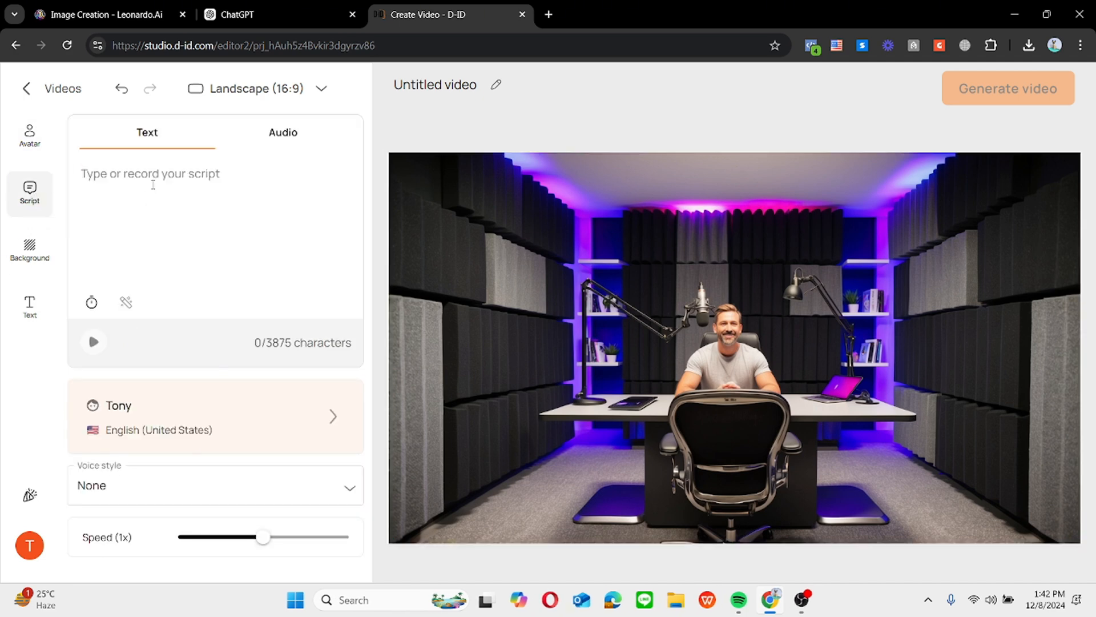
text(Hey)
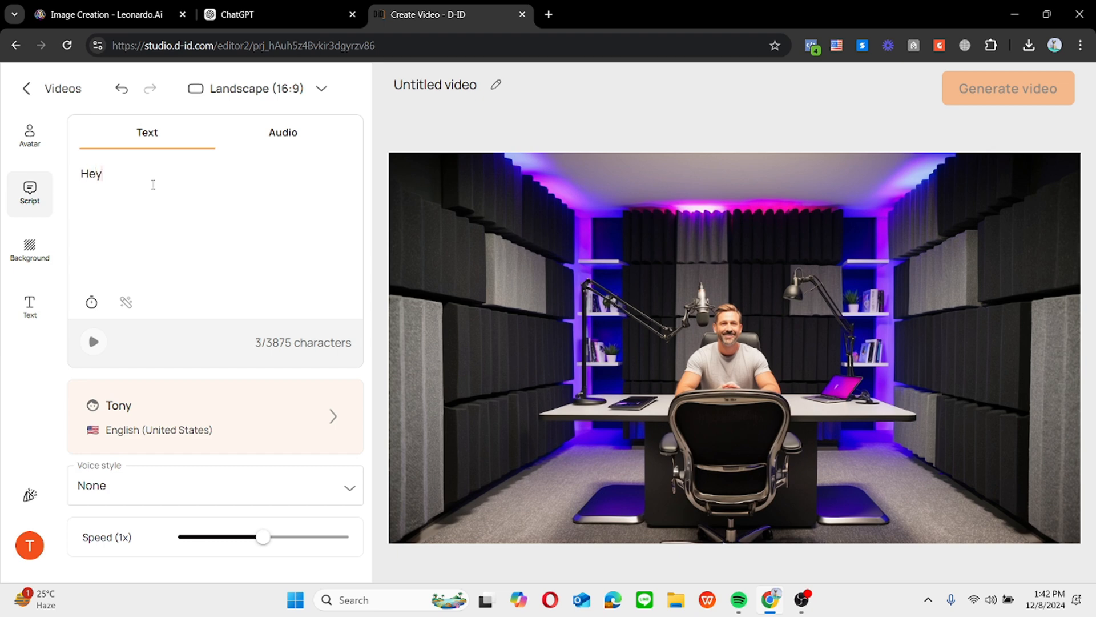
text( this is )
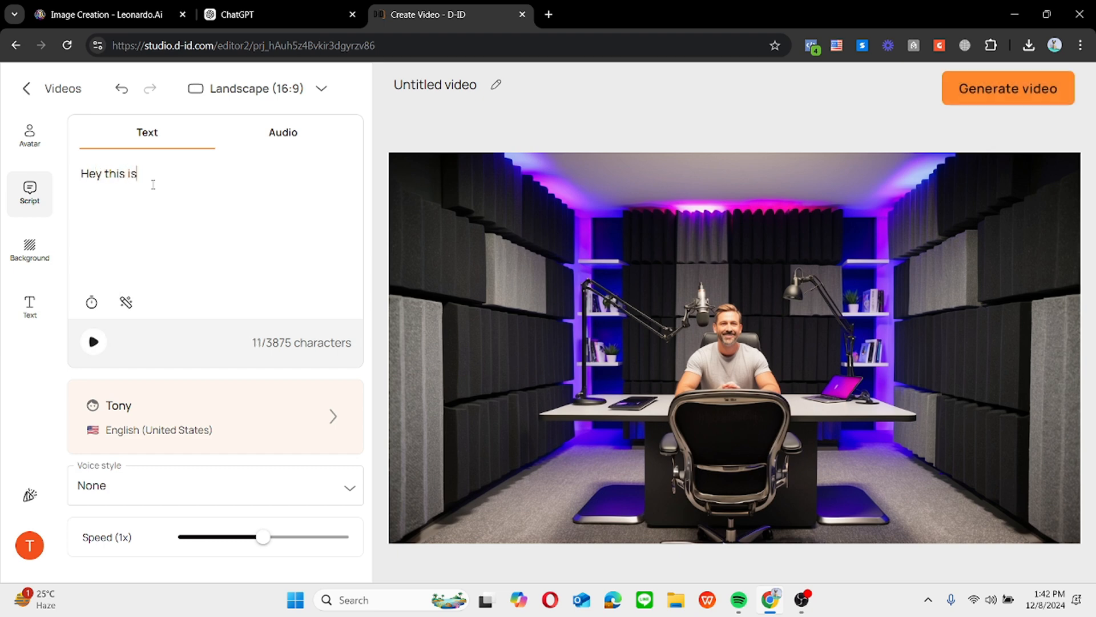
text(your Ai Avatar)
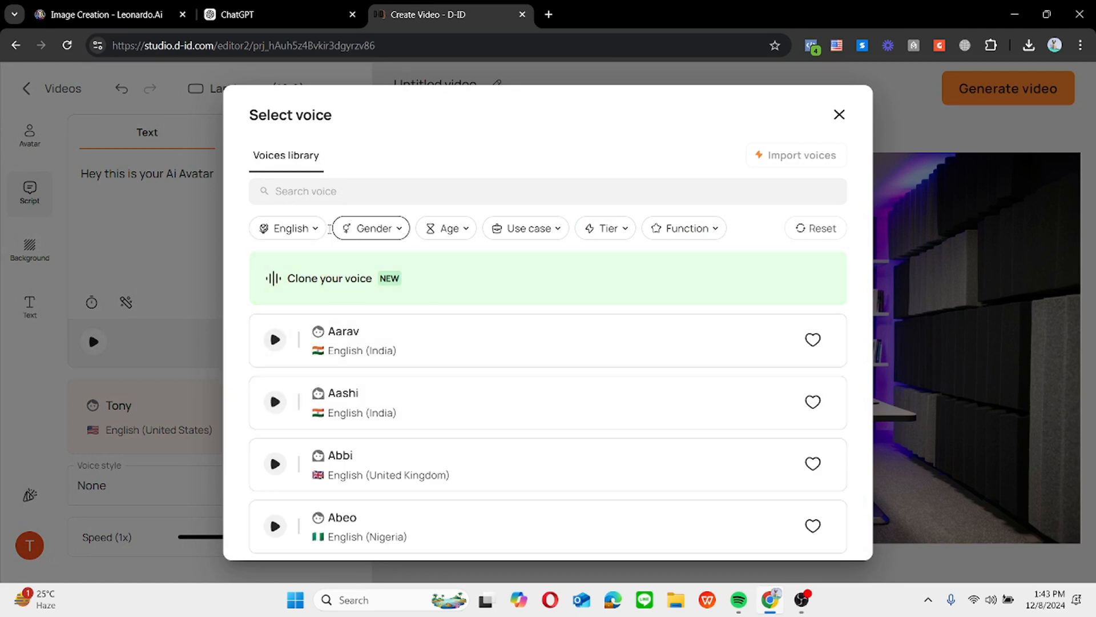
- Look through the language choices for filtering the voice library, keeping the current voice selection
click(293, 231)
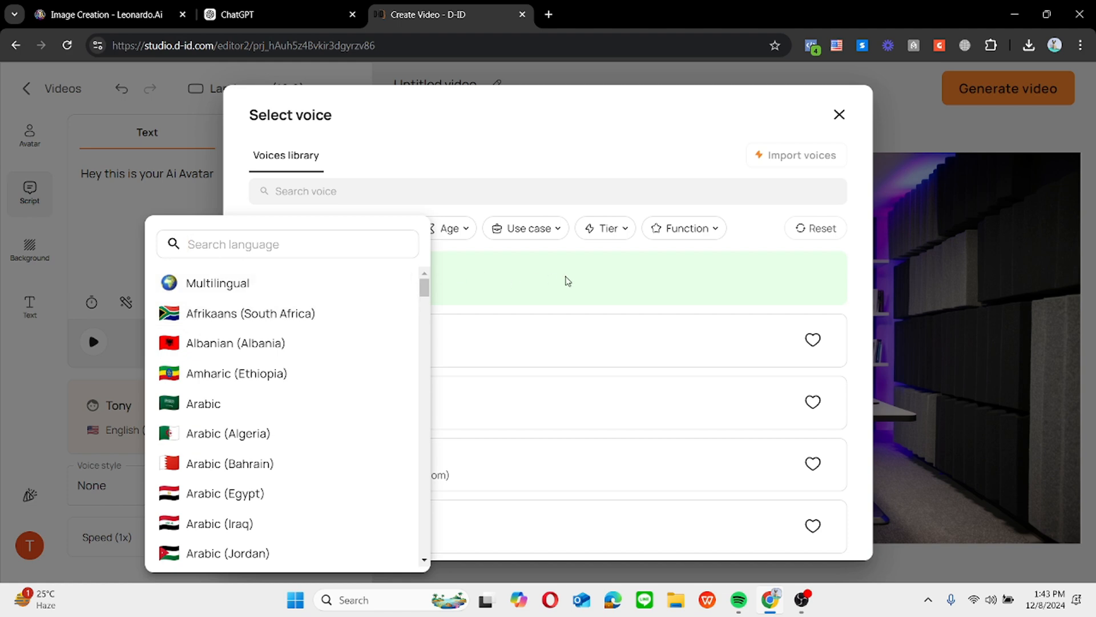
click(846, 117)
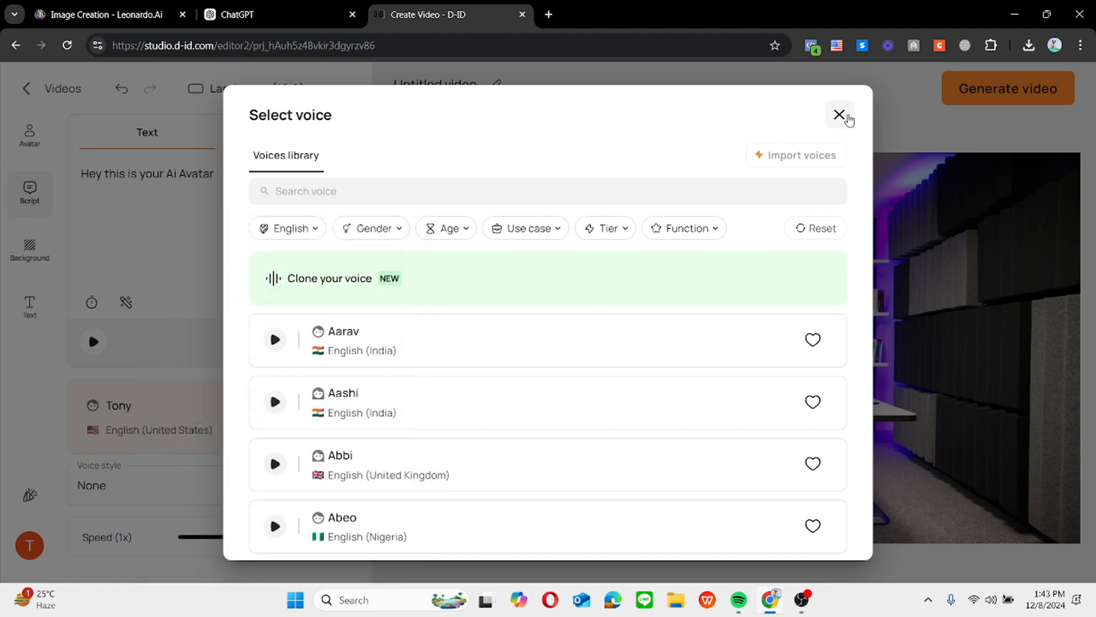
click(841, 115)
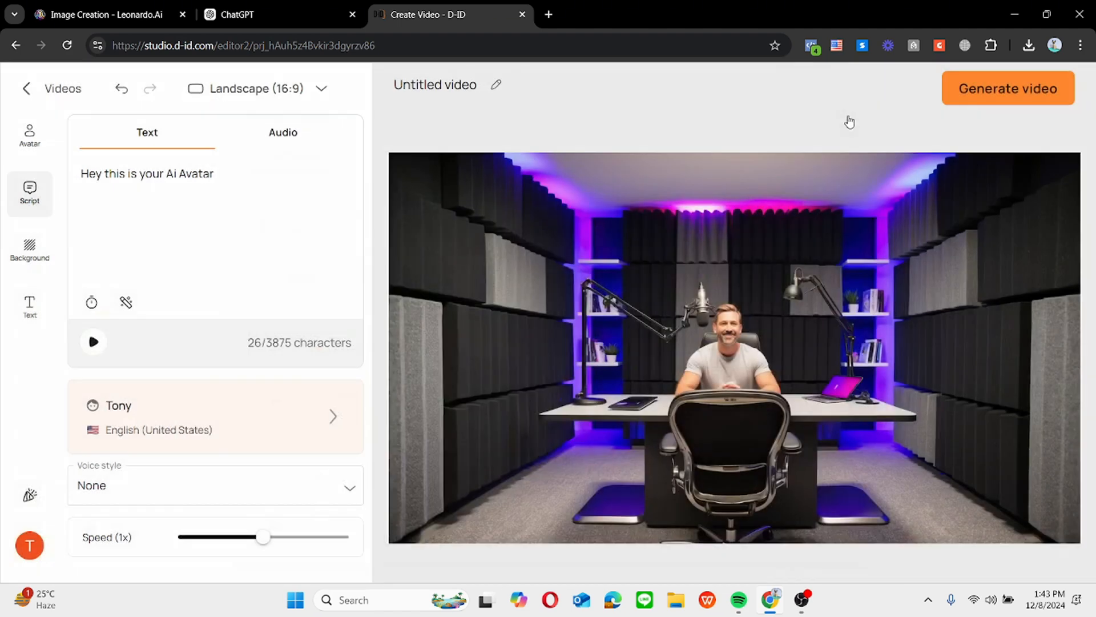
- Generate the untitled avatar video and confirm the use of credits
click(984, 94)
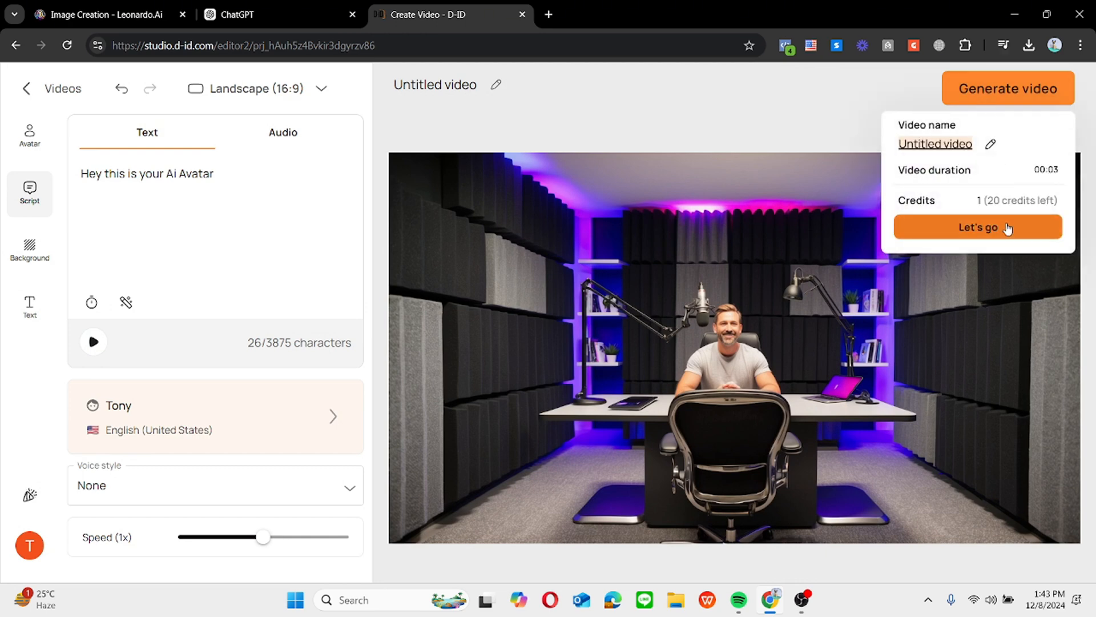
click(1008, 228)
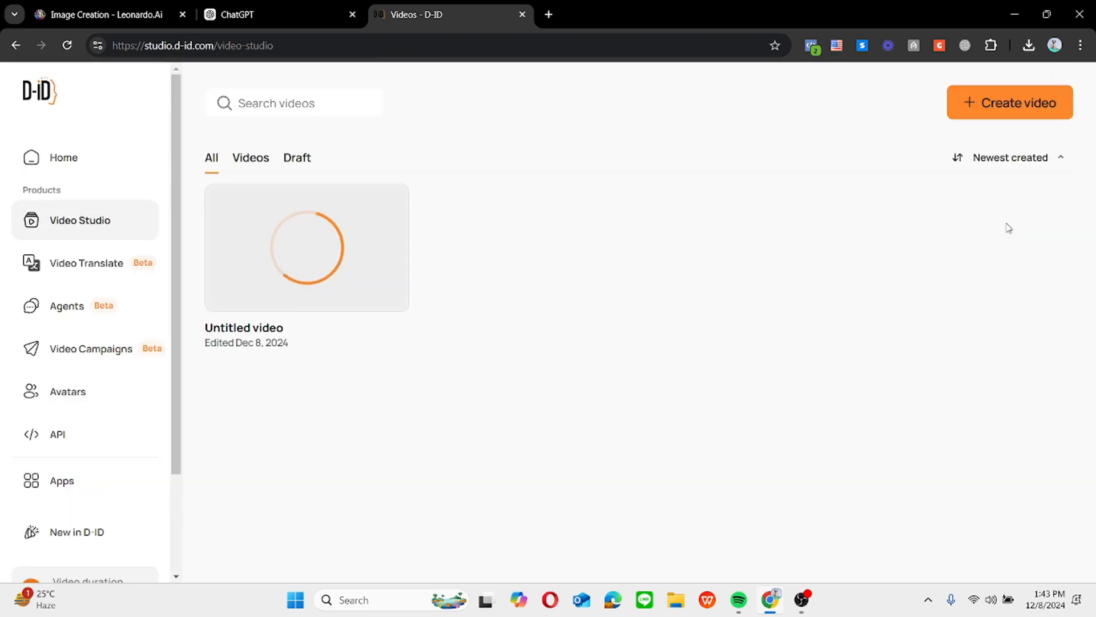
- Open the generated untitled video, download it and close its preview
mouse_move(352, 241)
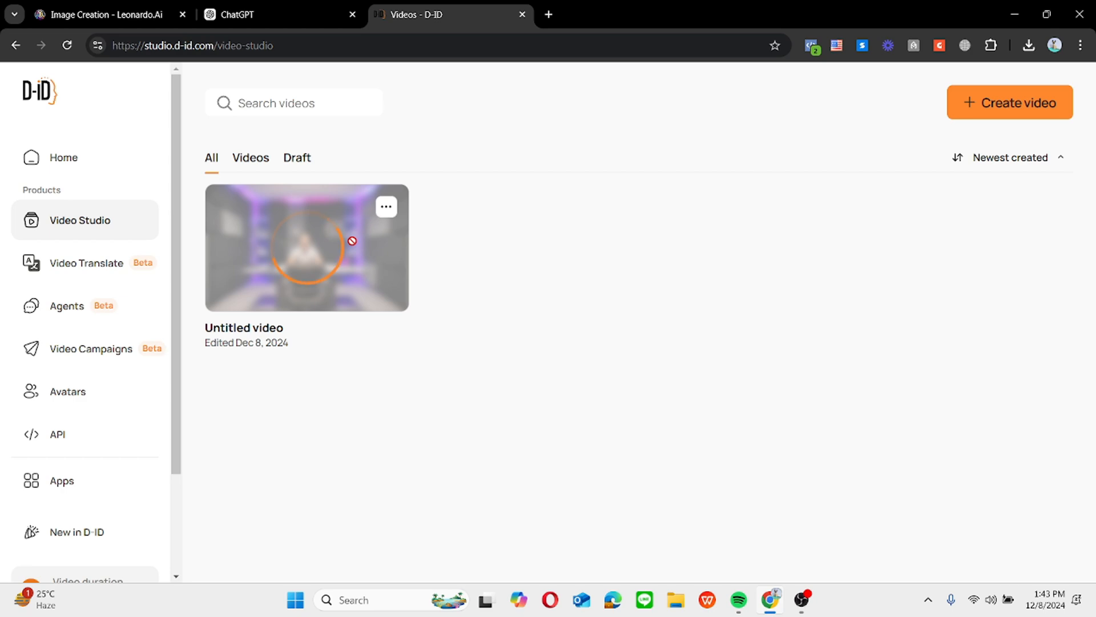
click(297, 250)
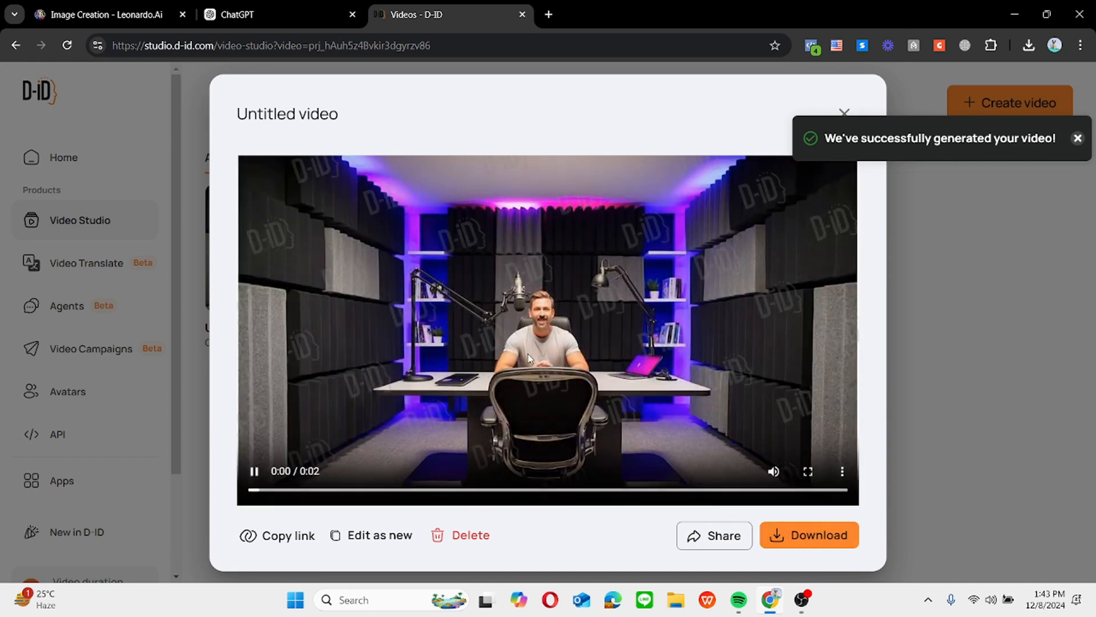
click(809, 536)
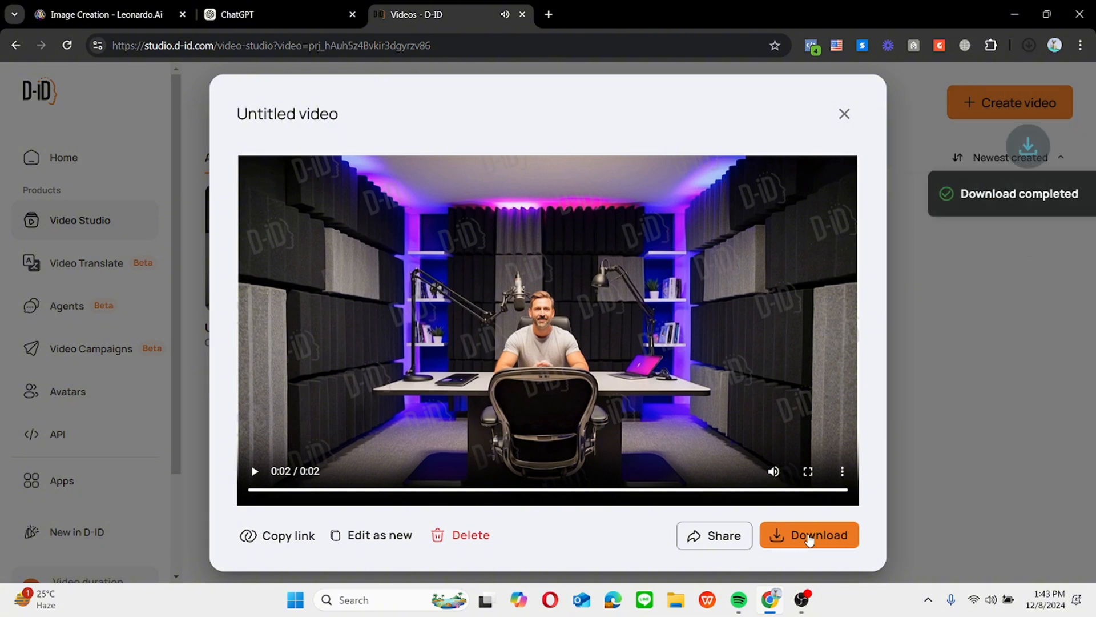
click(998, 255)
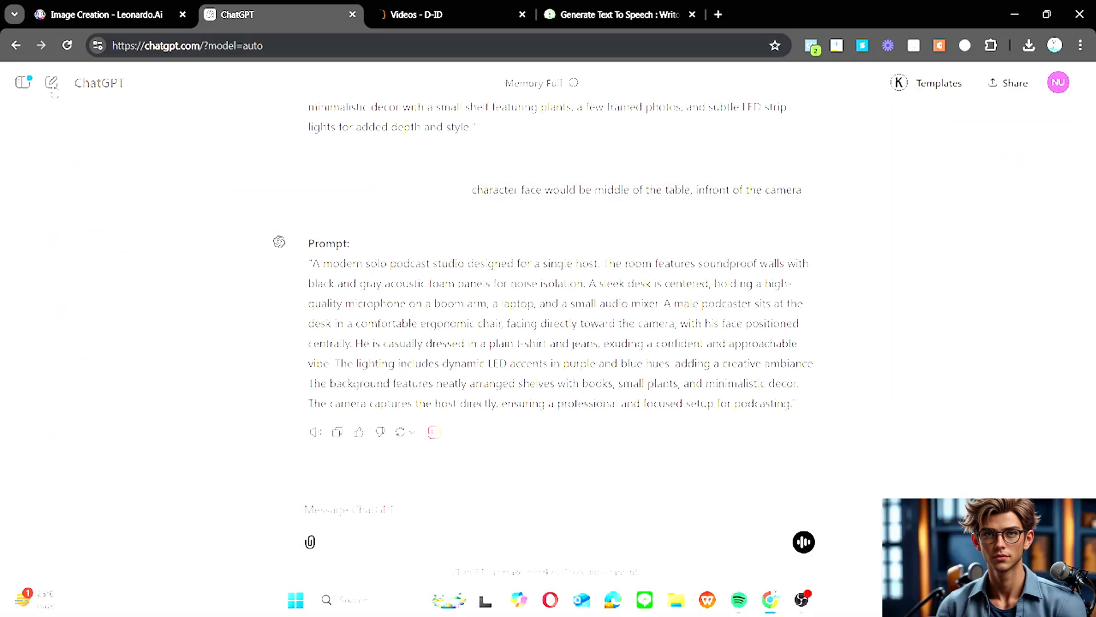
- Start a new ChatGPT chat and send the prompt "Write a podcast script : It should be for one minutes talking about sports!"
click(51, 82)
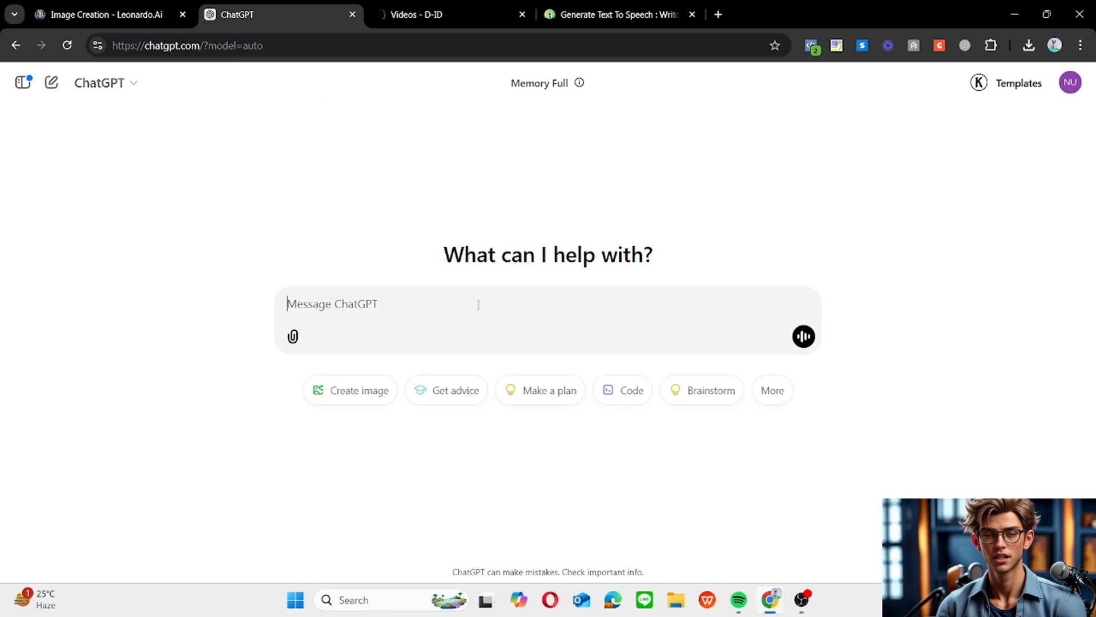
text(W)
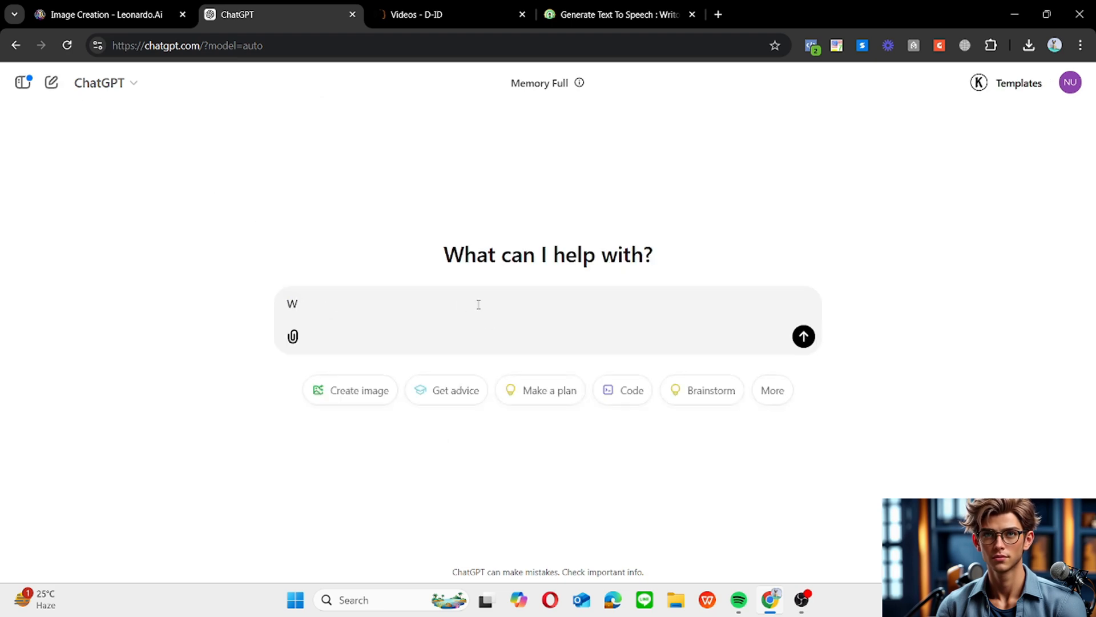
text(rite a)
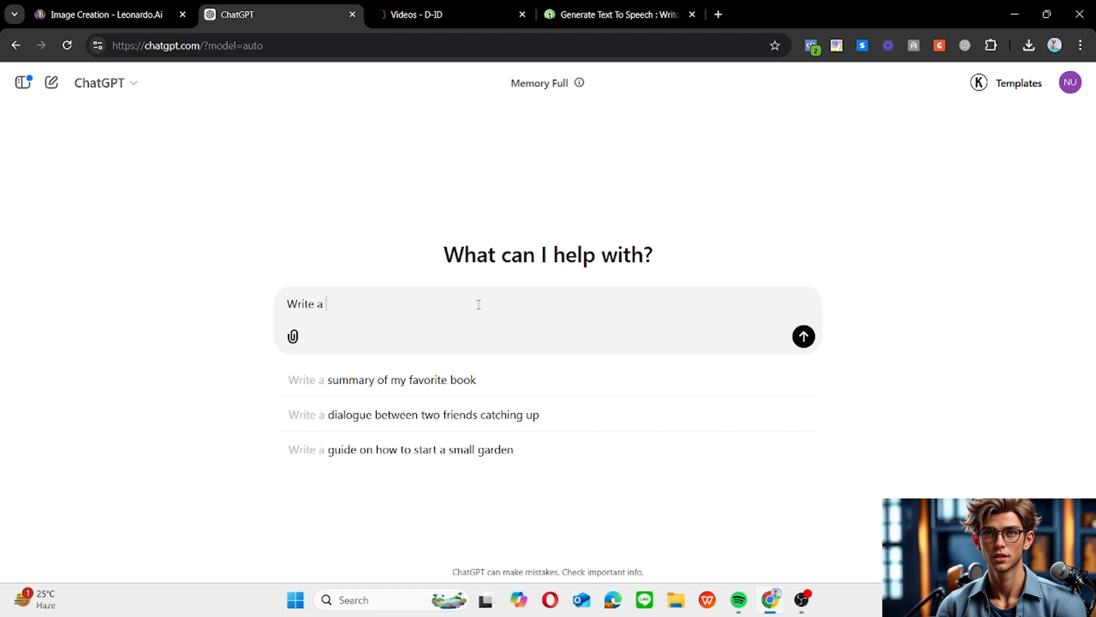
text( podcast)
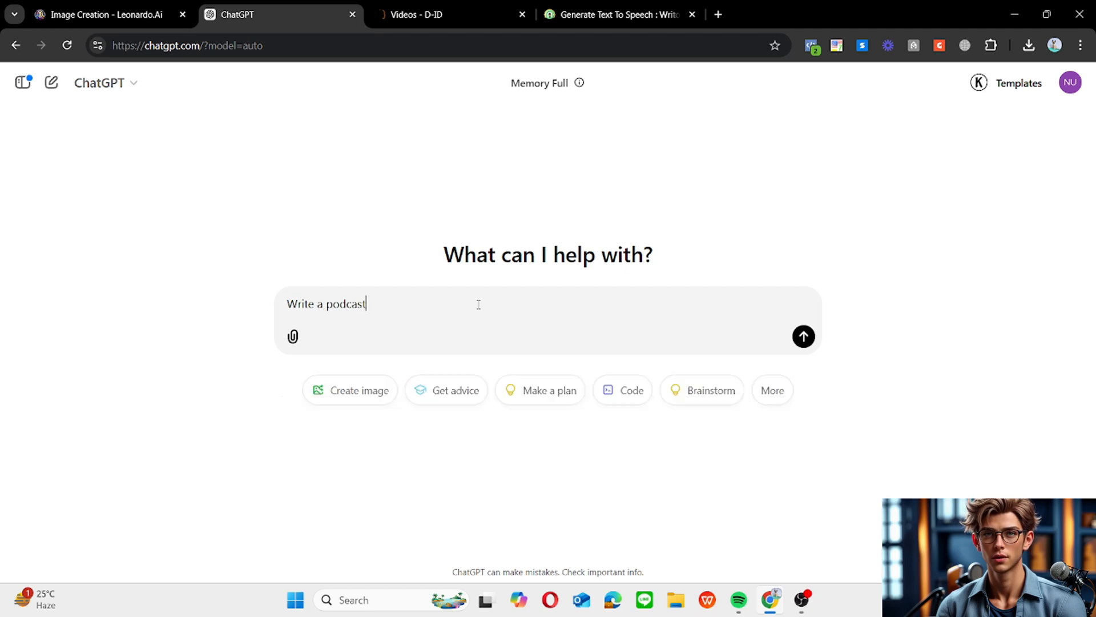
text( script)
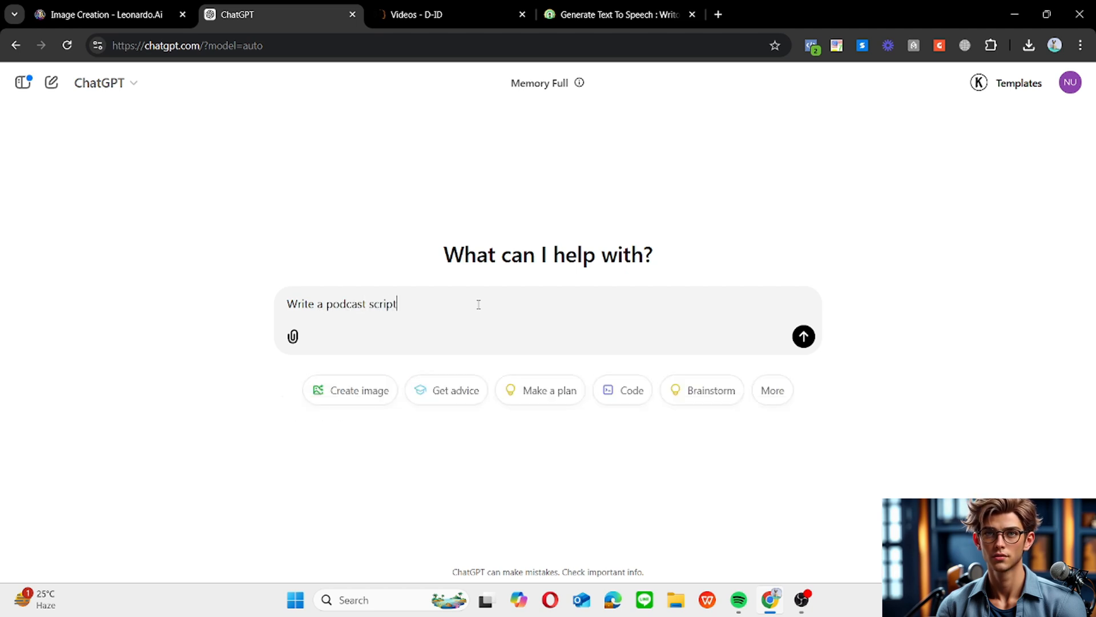
text( : I)
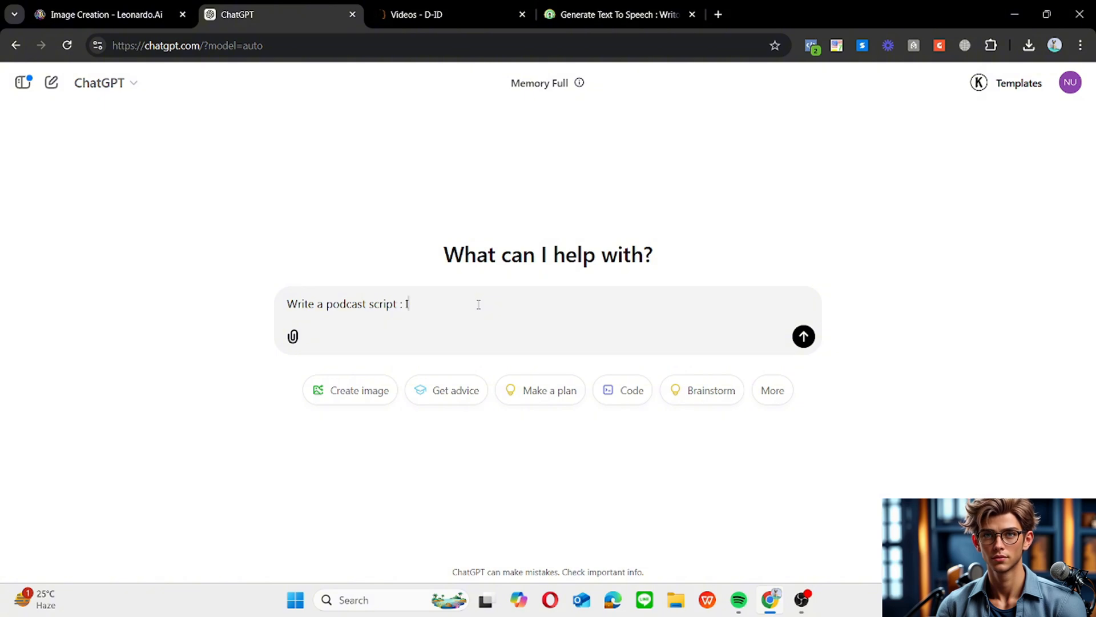
text(t should)
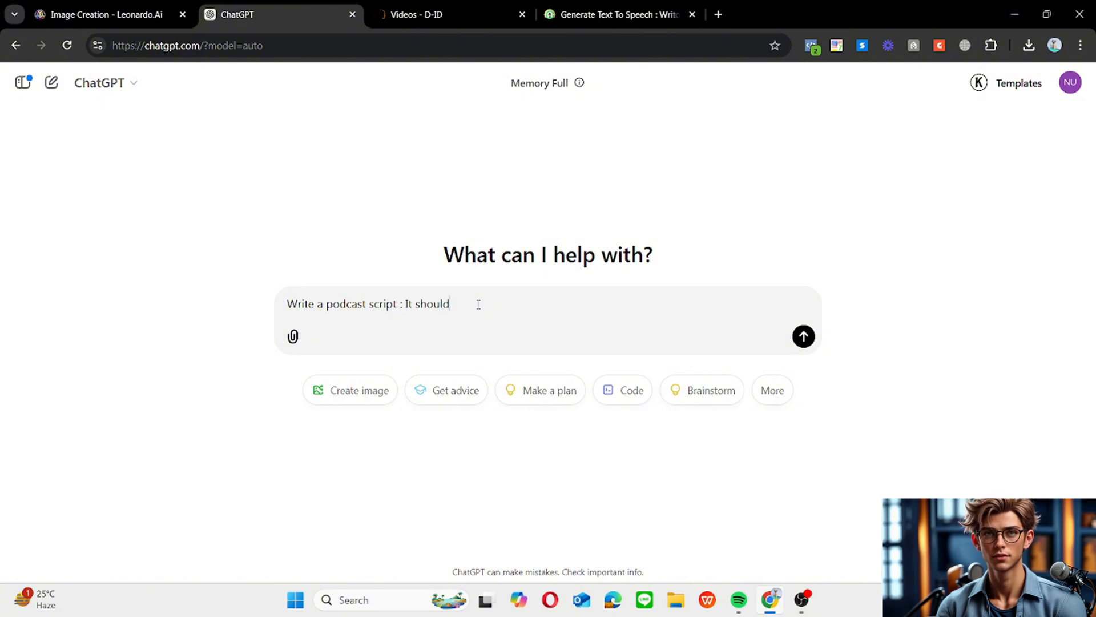
text( be fo)
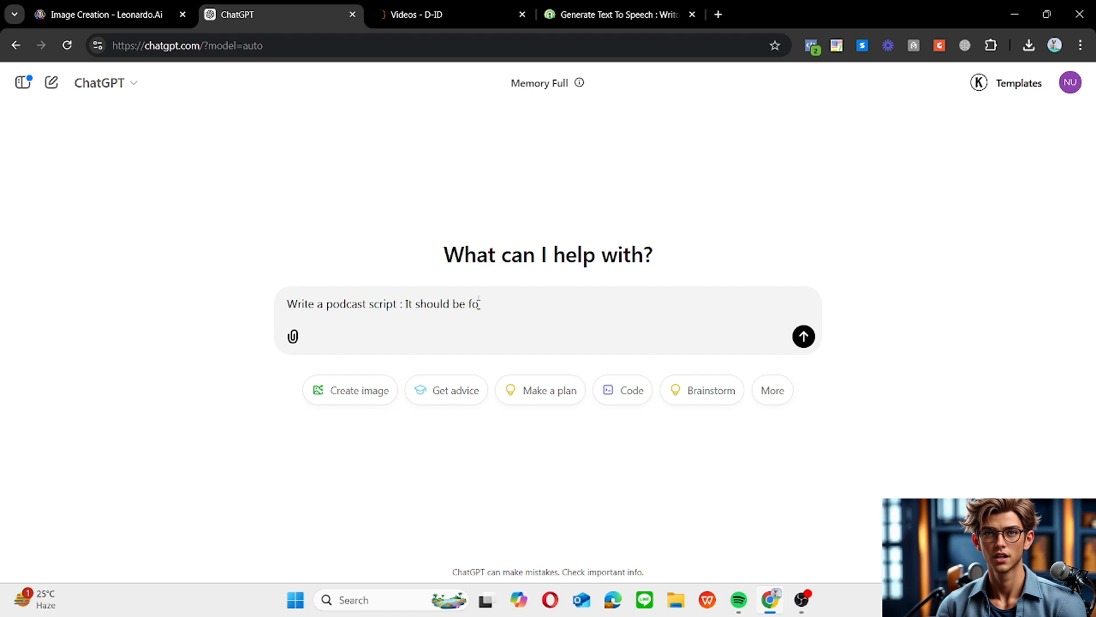
text(r one)
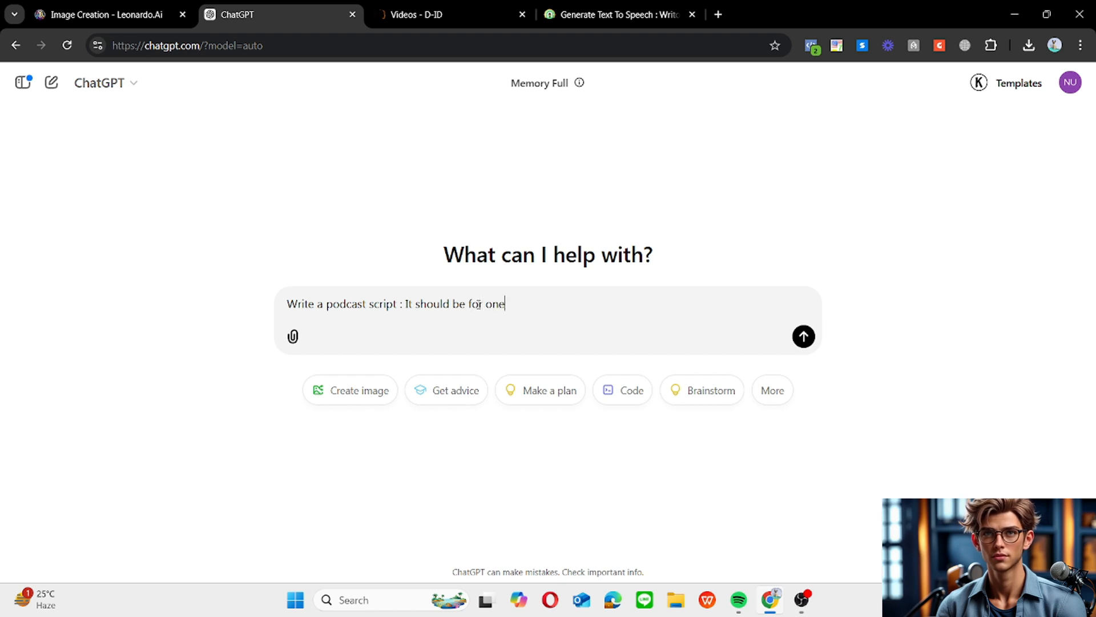
text( minutu)
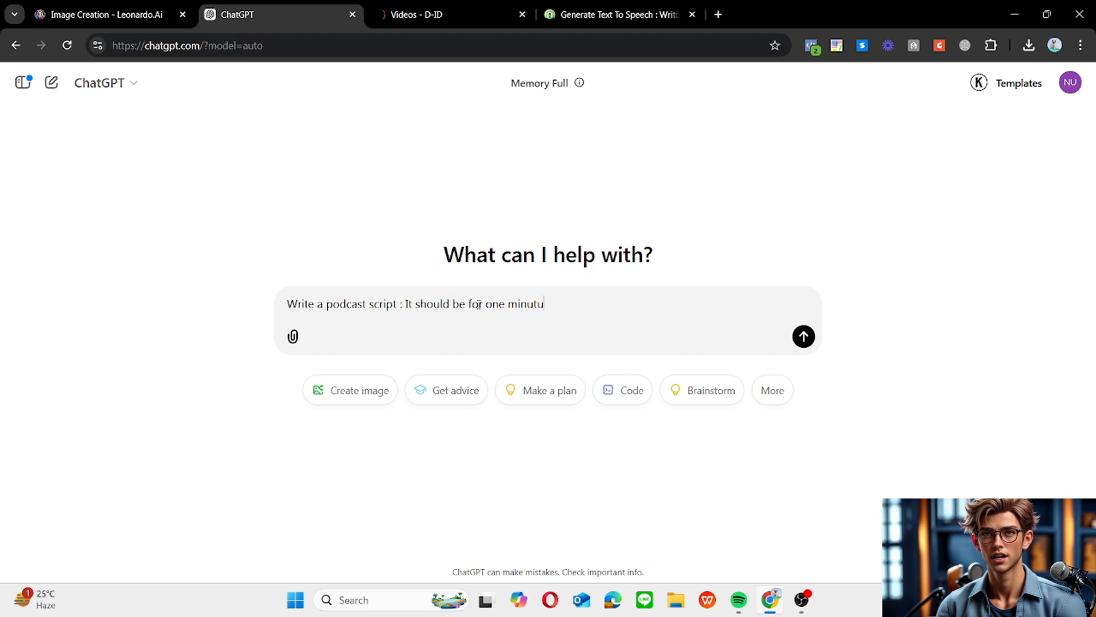
text(ees t)
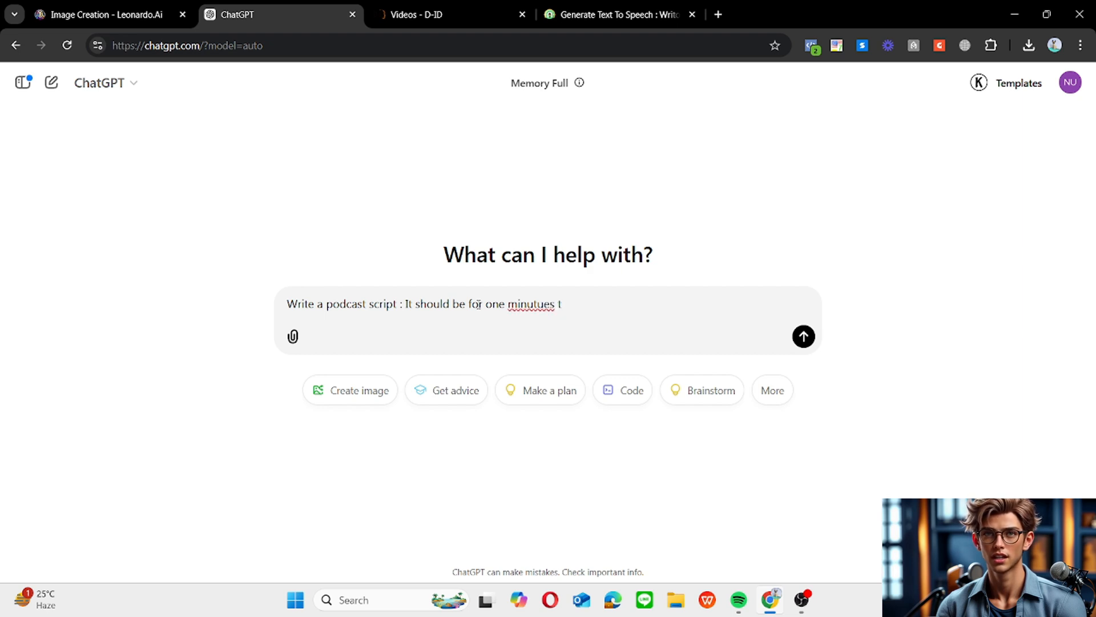
right_click(551, 303)
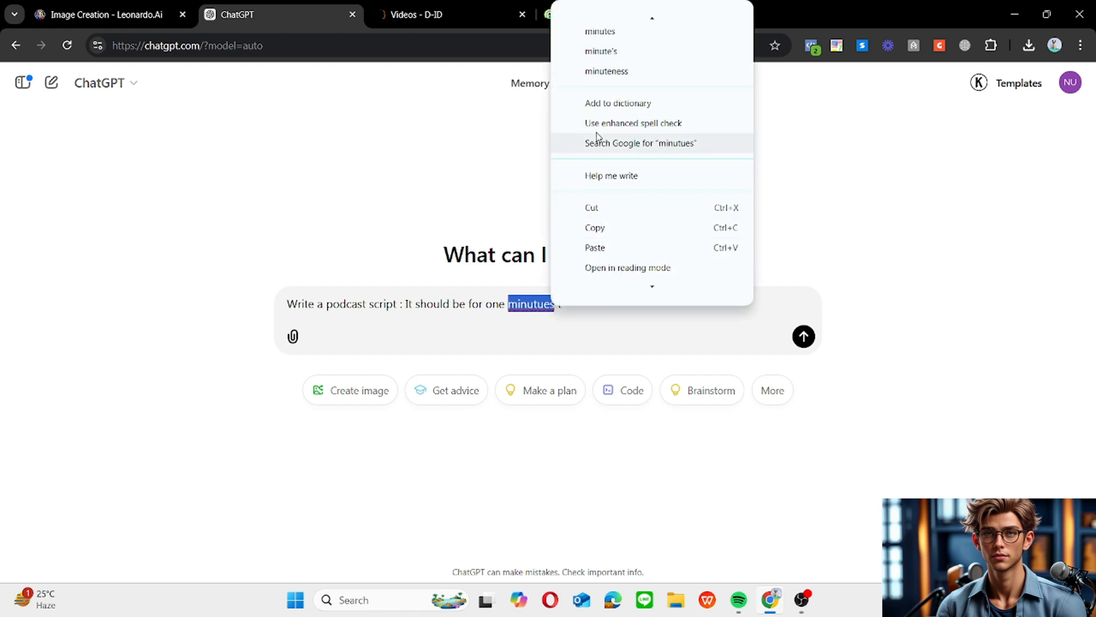
click(632, 21)
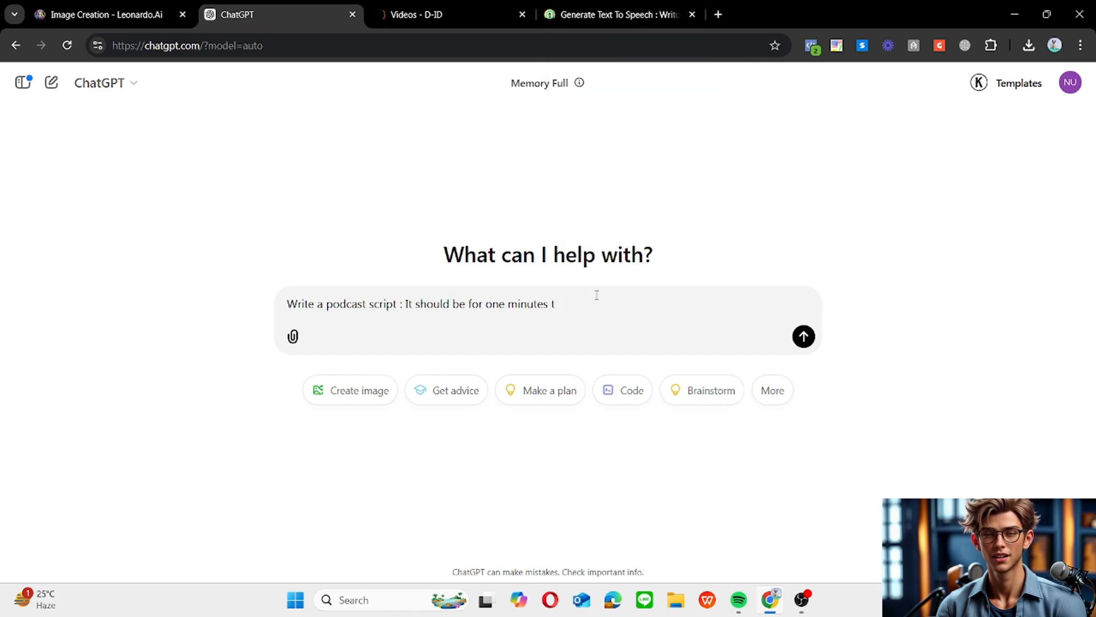
text(talking)
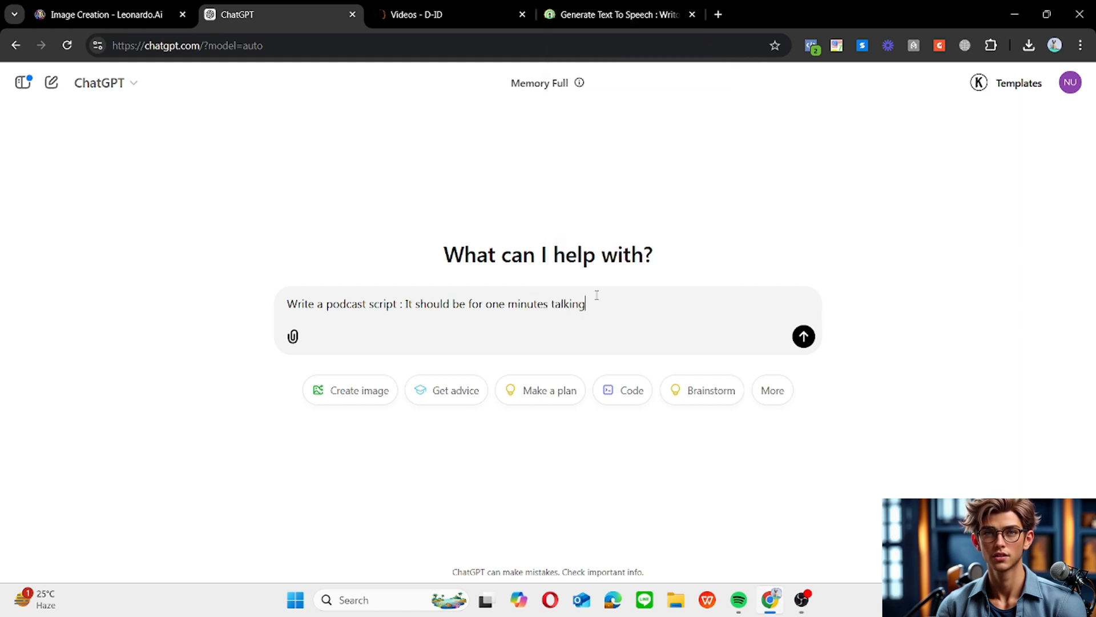
text( about )
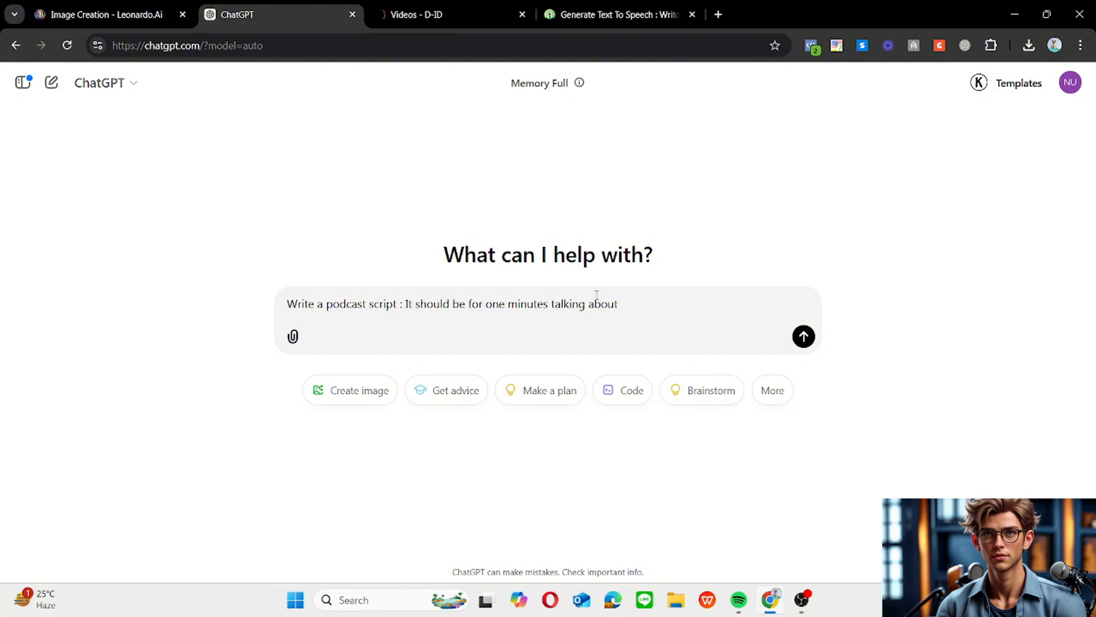
text(sports!)
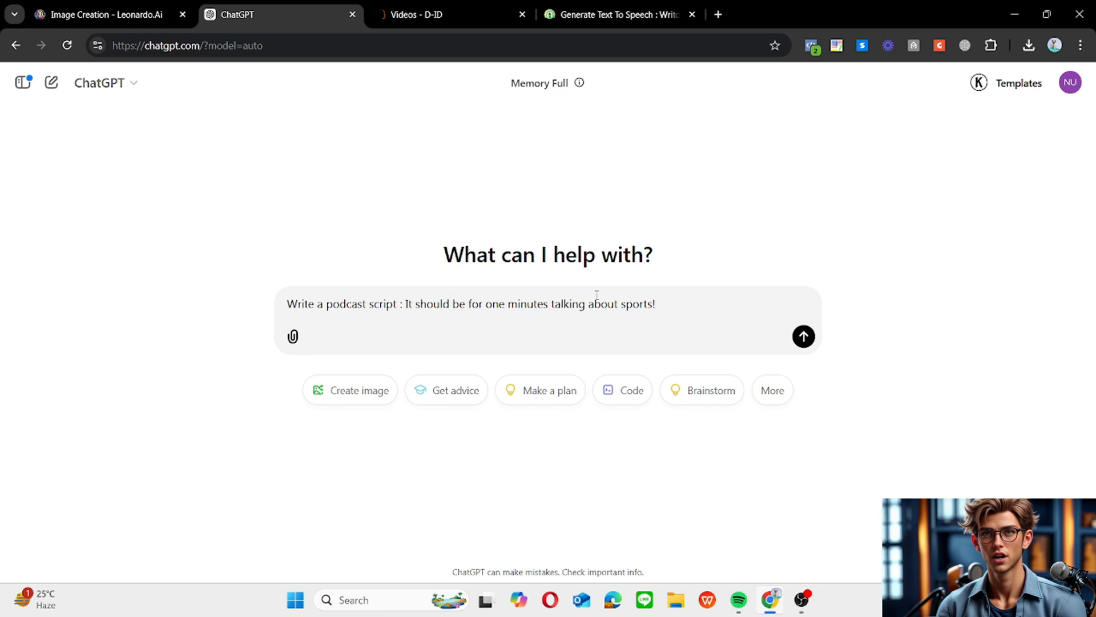
key(Return)
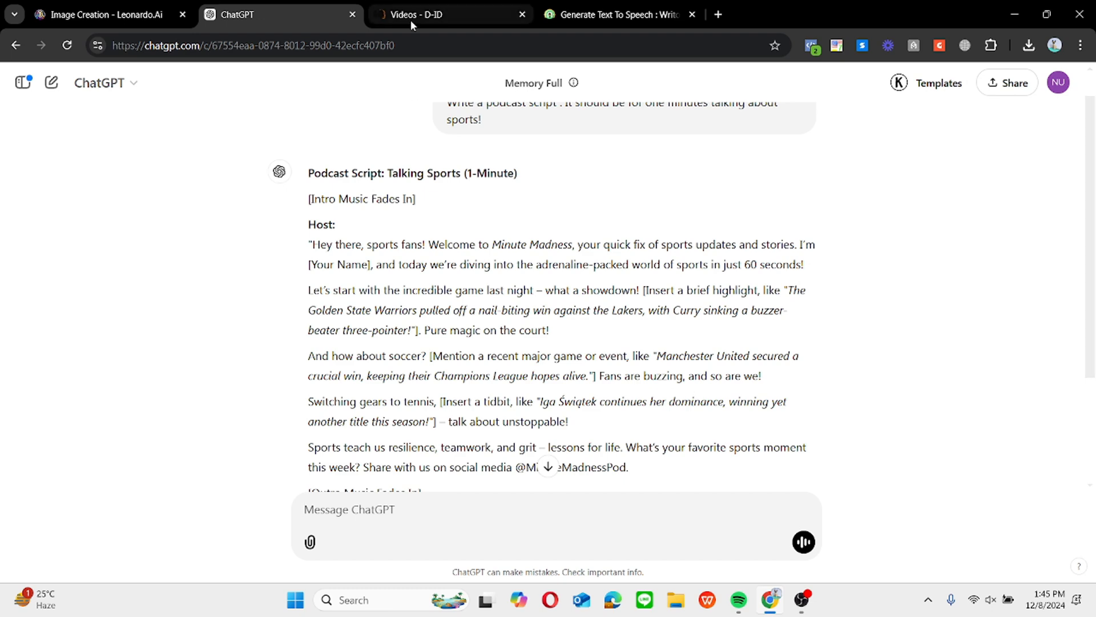
- Read through the generated sports script and send the follow-up request "Change your name to Ai Podcast"
scroll(1095, 334, down, 1)
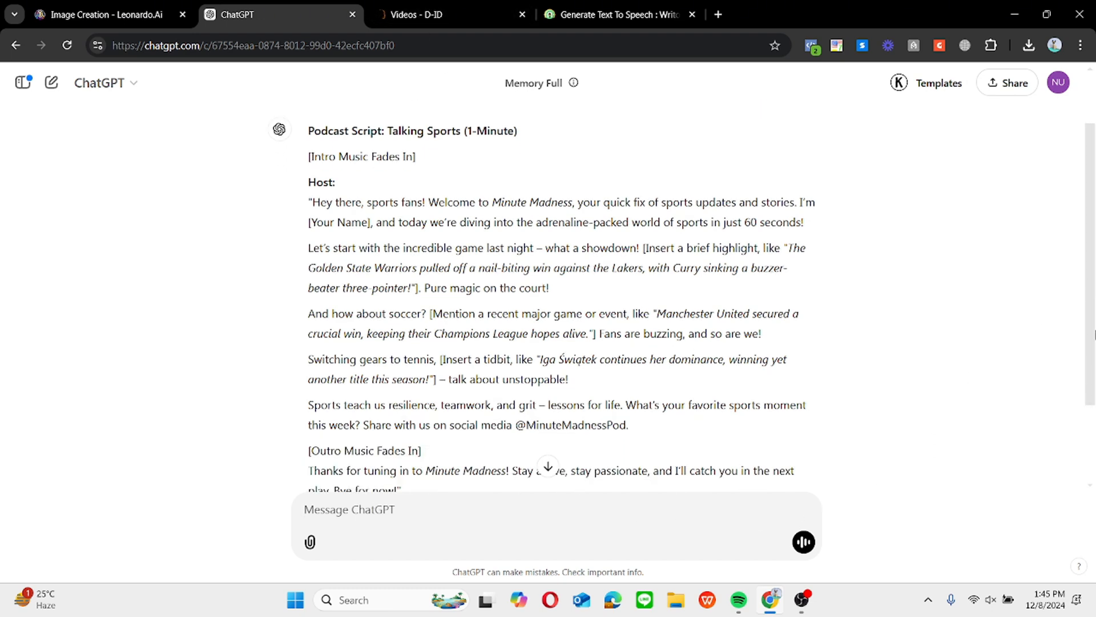
drag(1095, 334, 1095, 363)
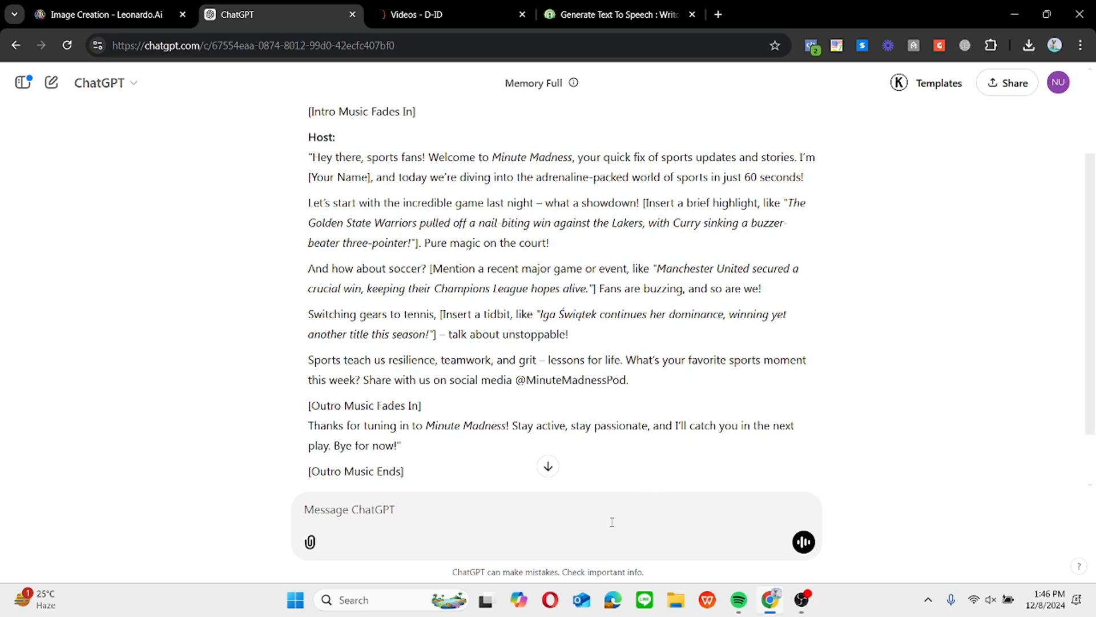
text(Change your )
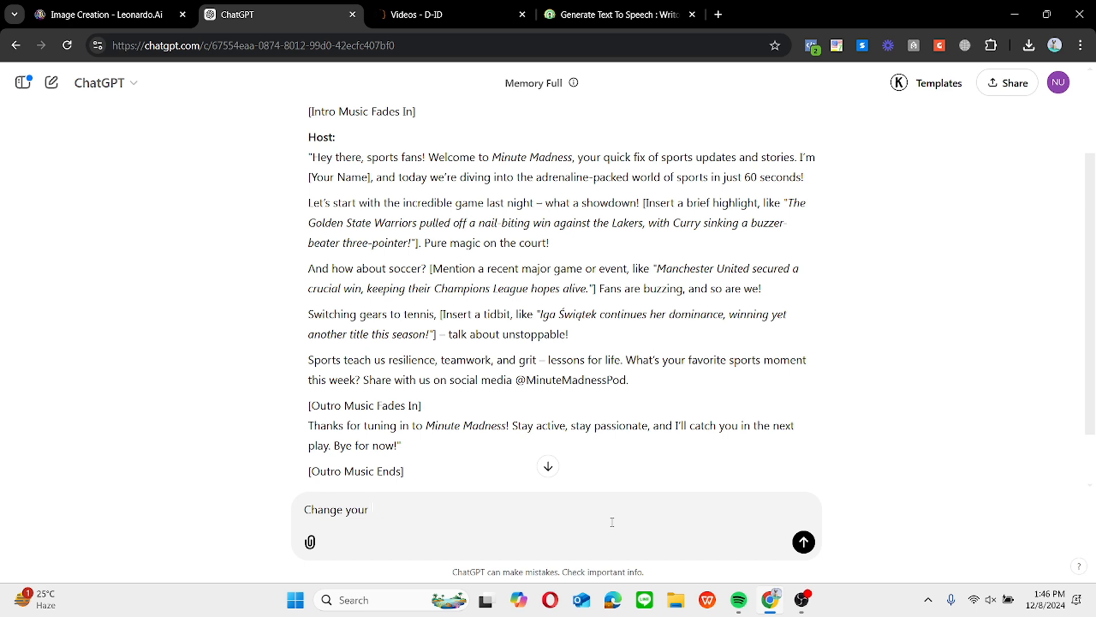
text(n)
key(BackSpace)
text(name to Ai Podcast)
key(Return)
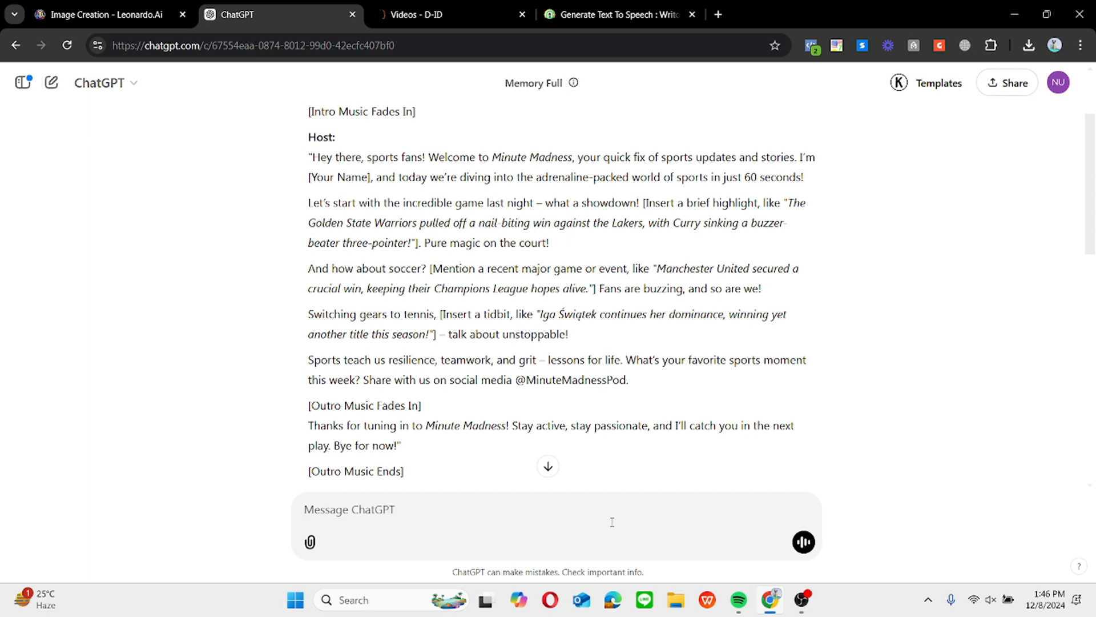
- Copy the greeting paragraph beginning "Hey there, sports fans!" from the revised script into Writoo AI's text-to-speech input
click(612, 522)
click(546, 468)
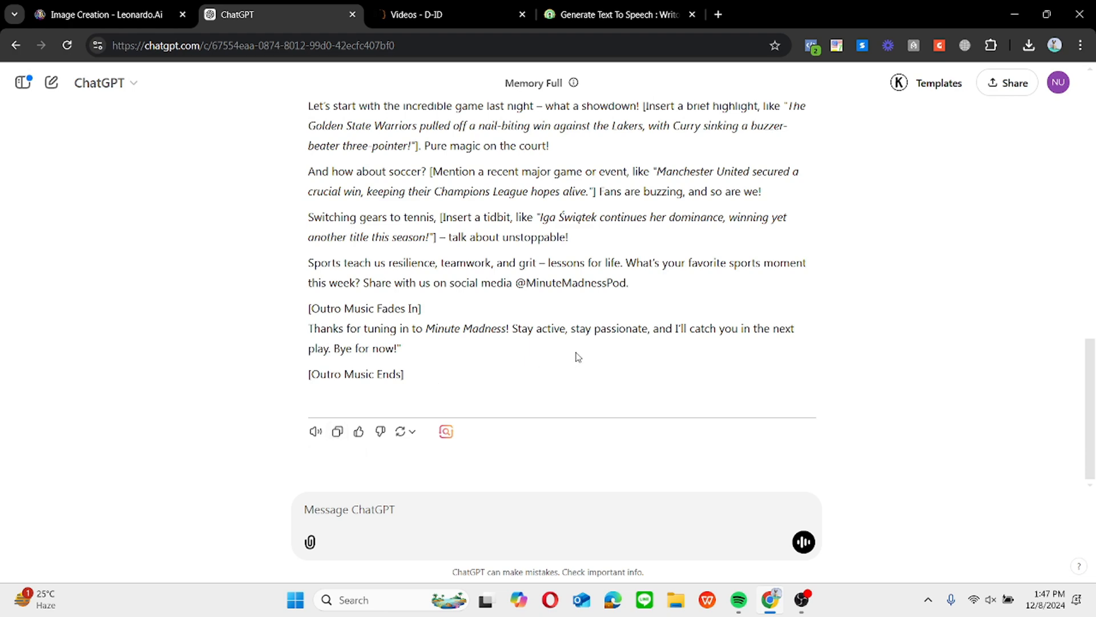
scroll(1086, 364, up, 4)
scroll(416, 217, down, 1)
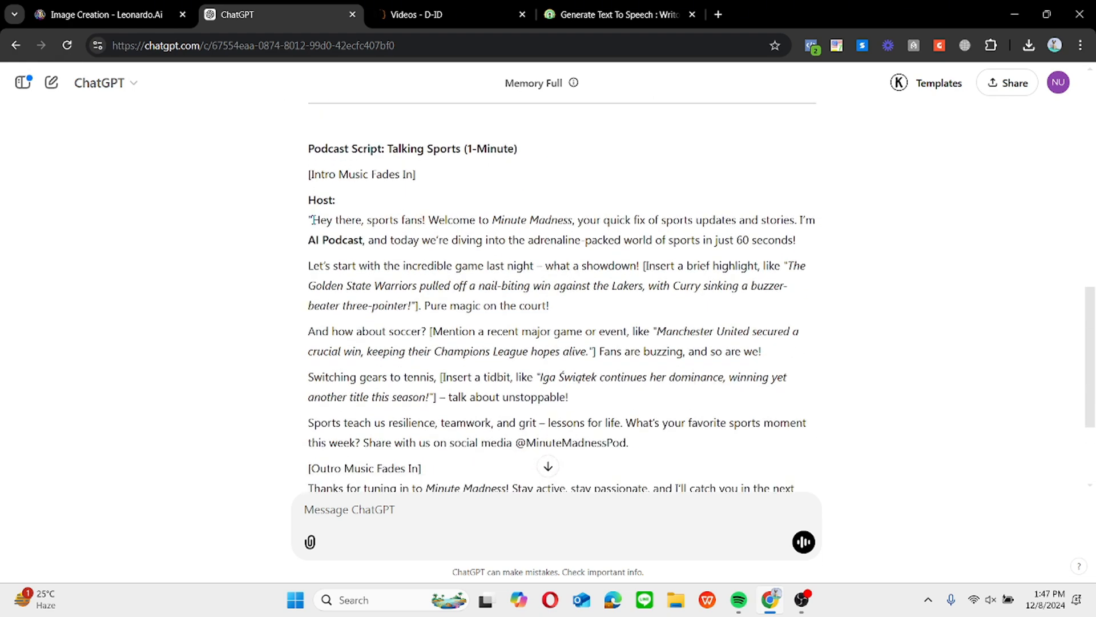
drag(316, 220, 799, 241)
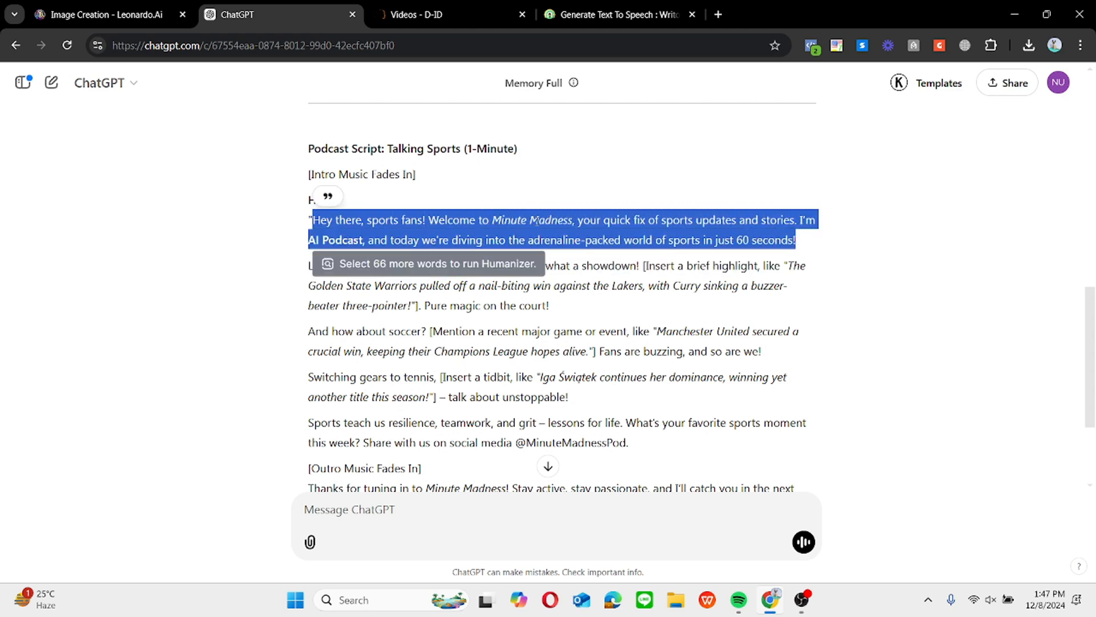
right_click(502, 233)
click(517, 236)
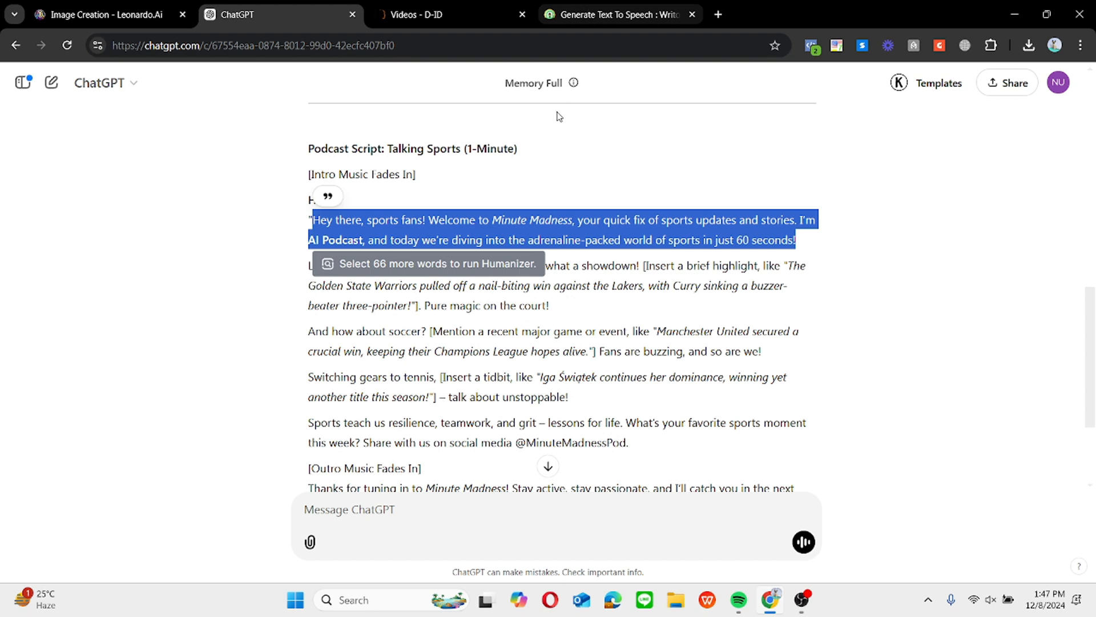
click(591, 13)
click(362, 371)
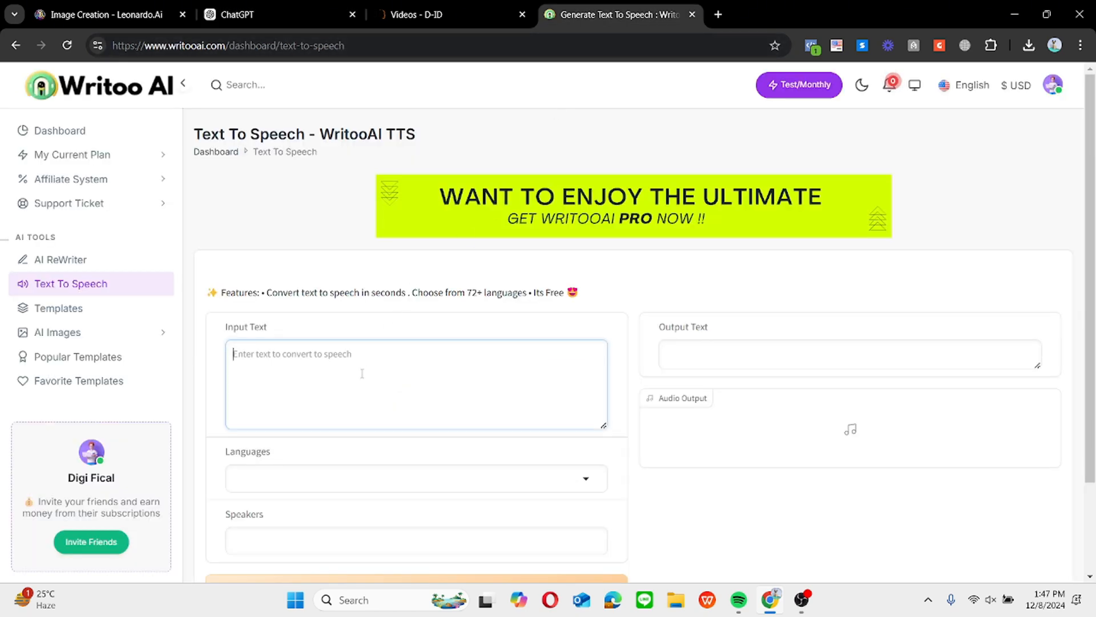
key(ctrl+v)
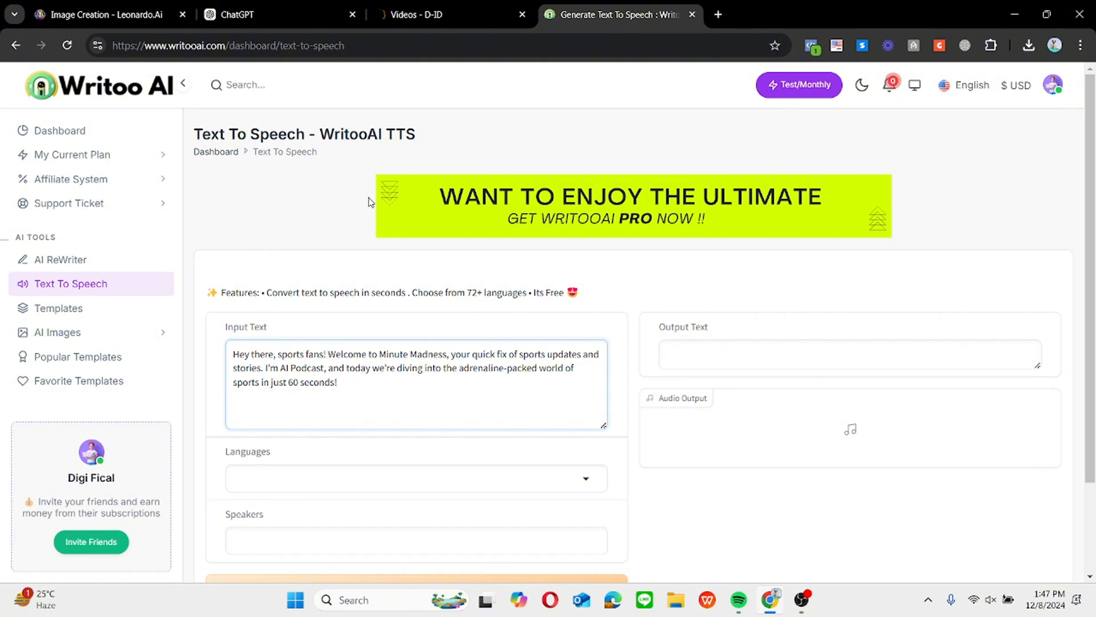
- Add the ChatGPT script passage from "Let's start with the incredible game" through "three-pointer!" to Writoo AI's input text, followed by a blank line
click(269, 14)
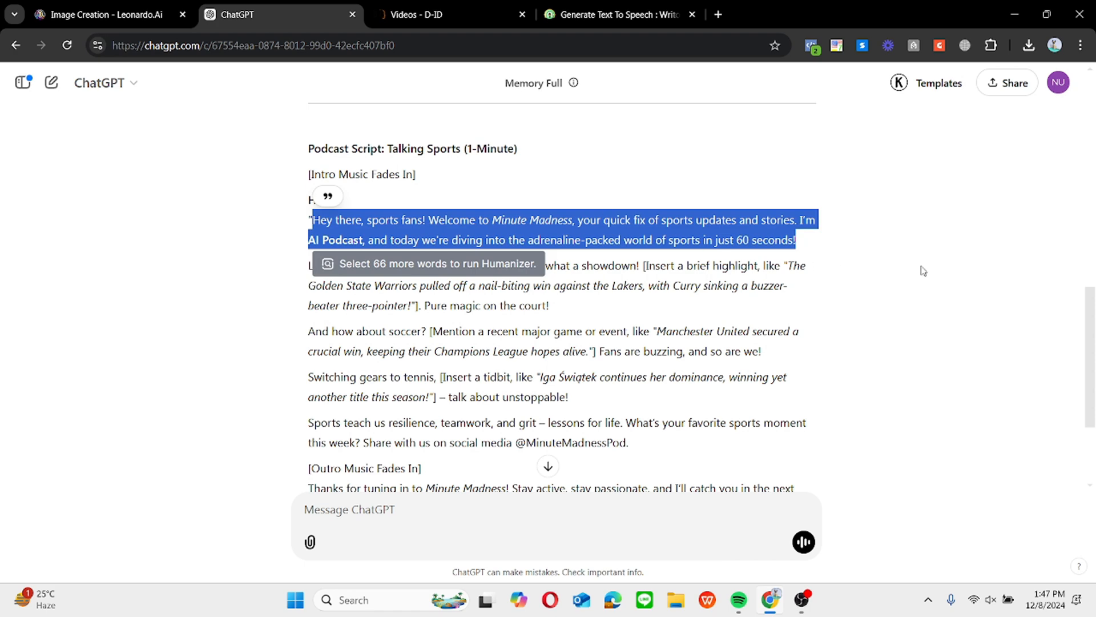
scroll(1071, 316, down, 1)
click(827, 347)
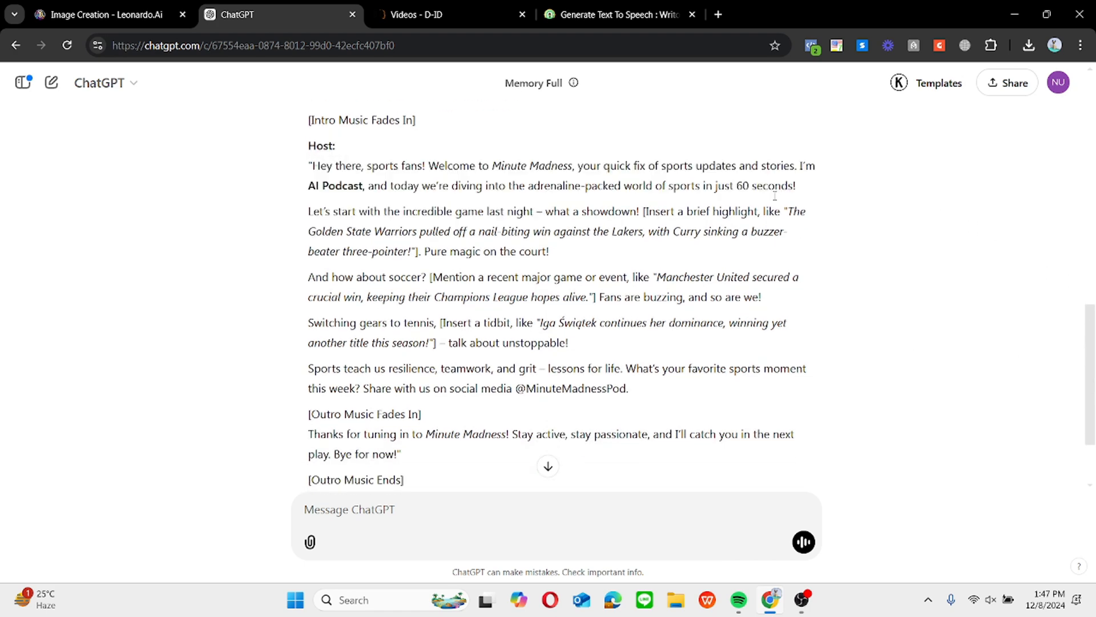
drag(301, 213, 370, 231)
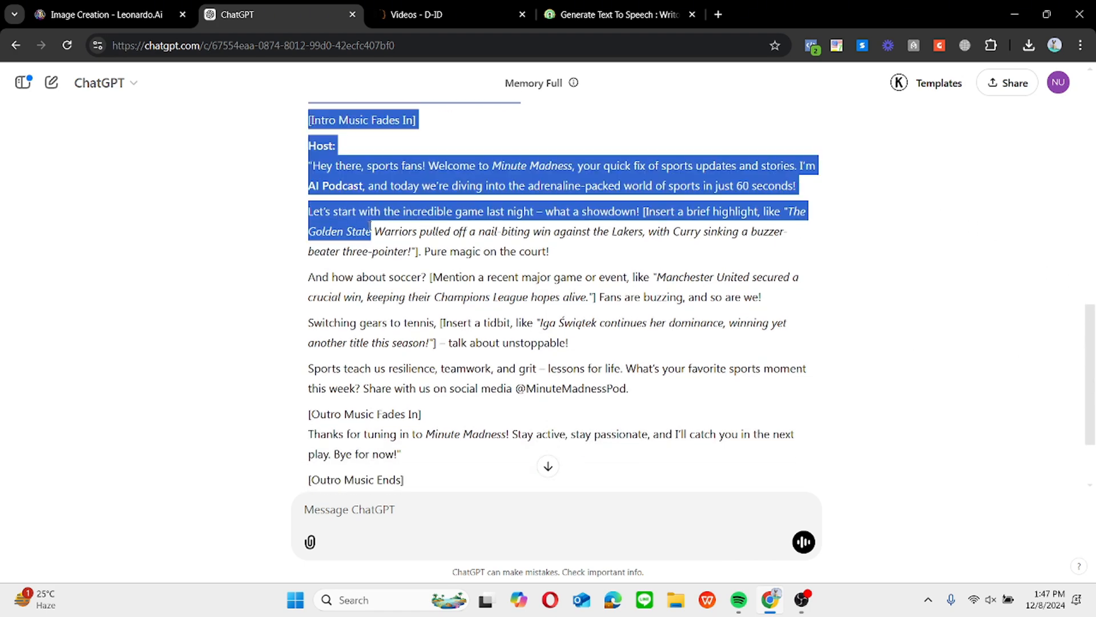
click(432, 270)
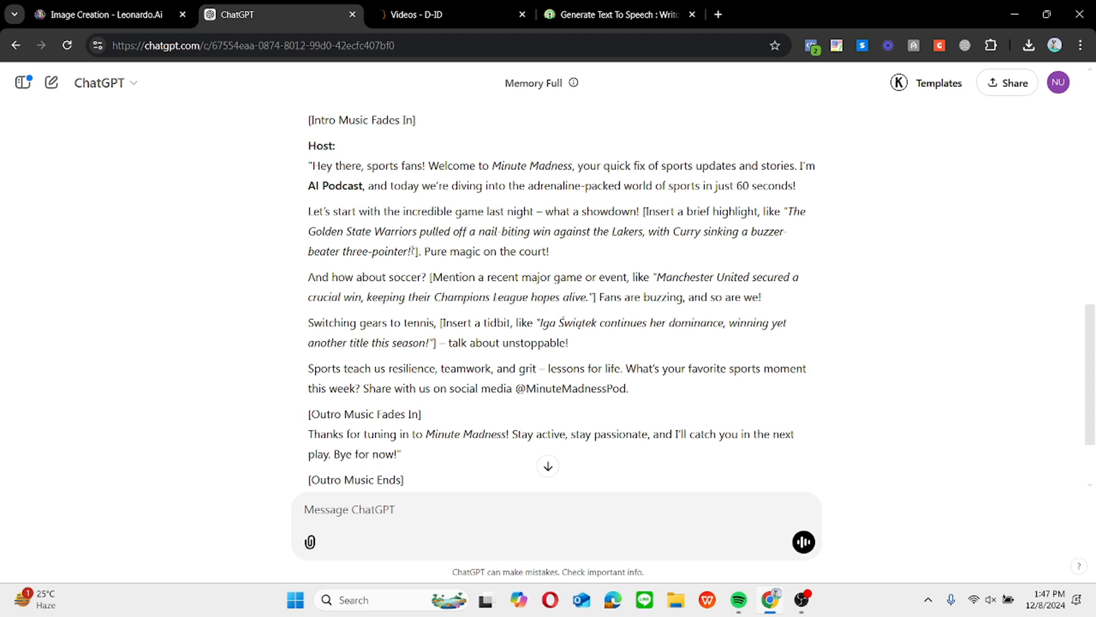
drag(412, 250, 308, 212)
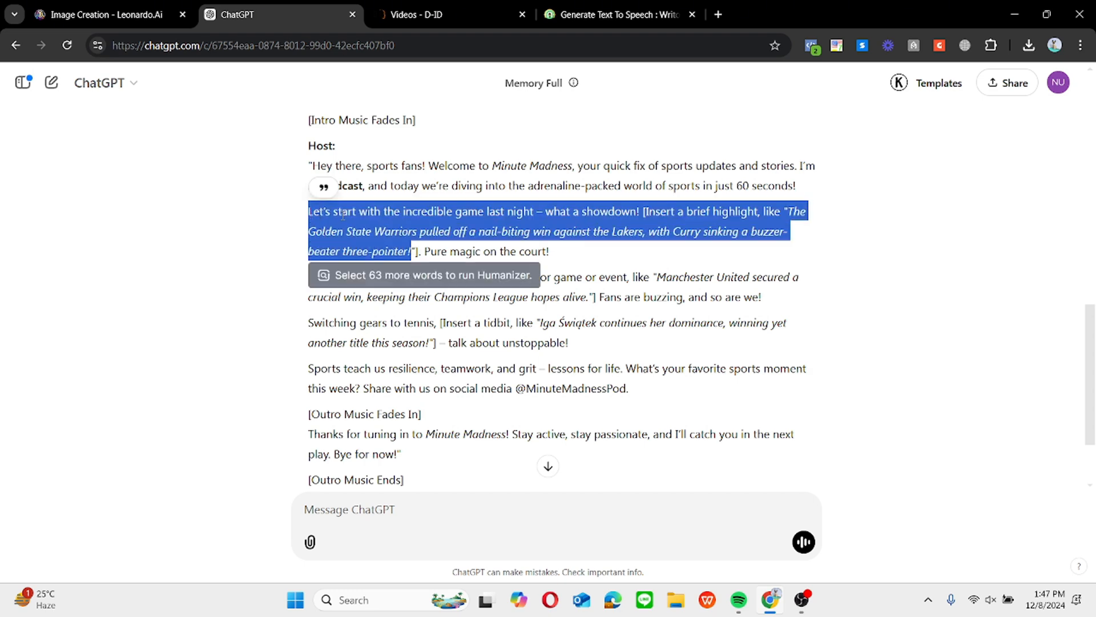
right_click(360, 222)
click(380, 234)
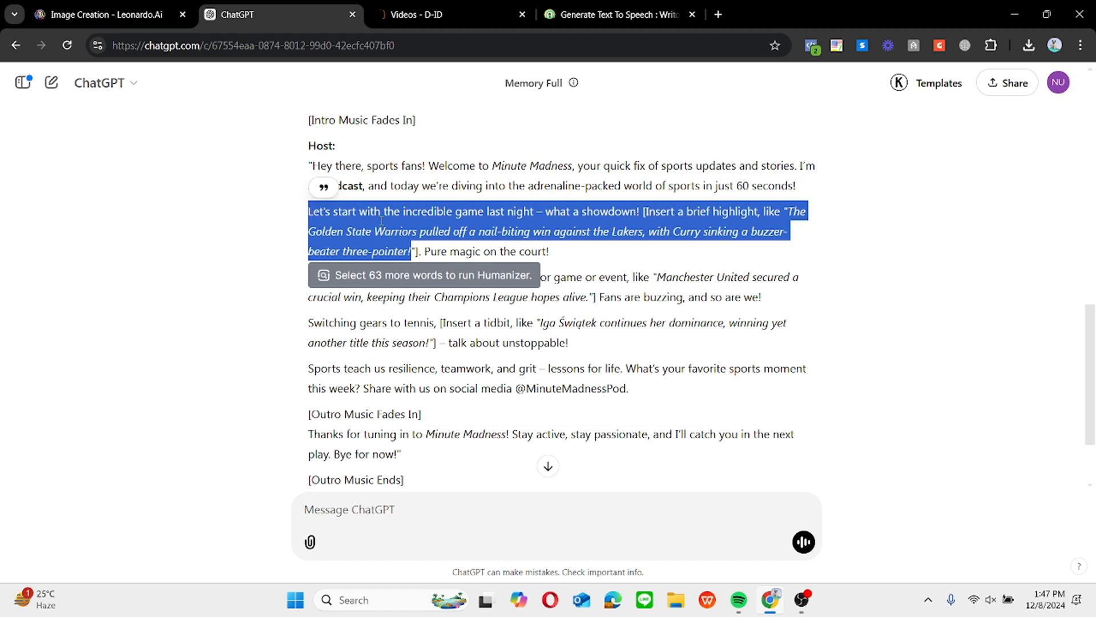
click(592, 7)
key(ctrl+v)
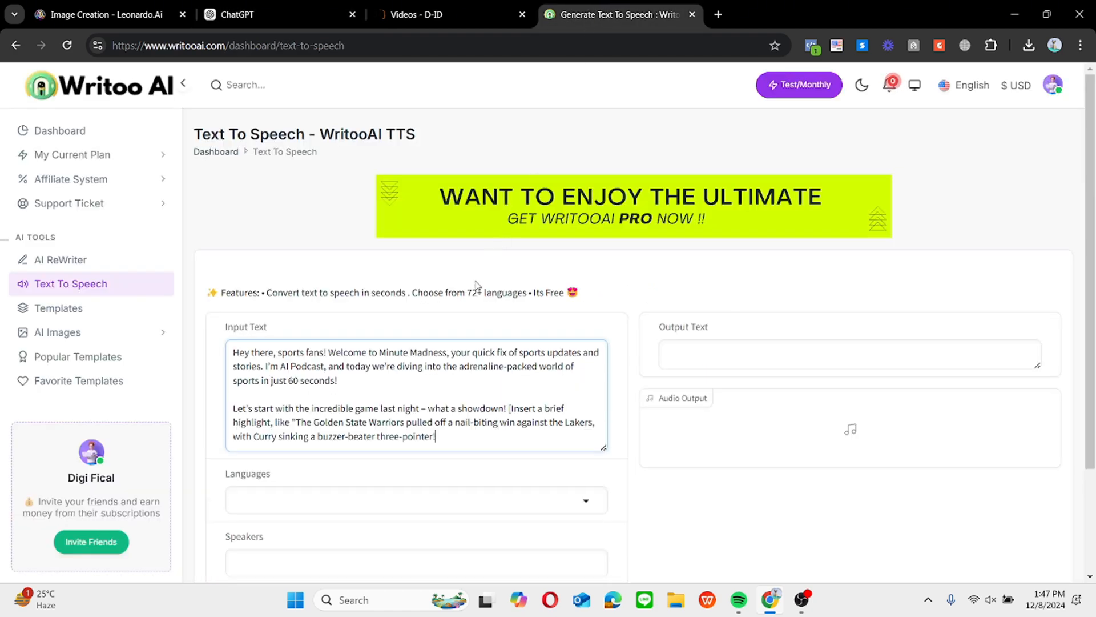
key(Return)
key(Return)
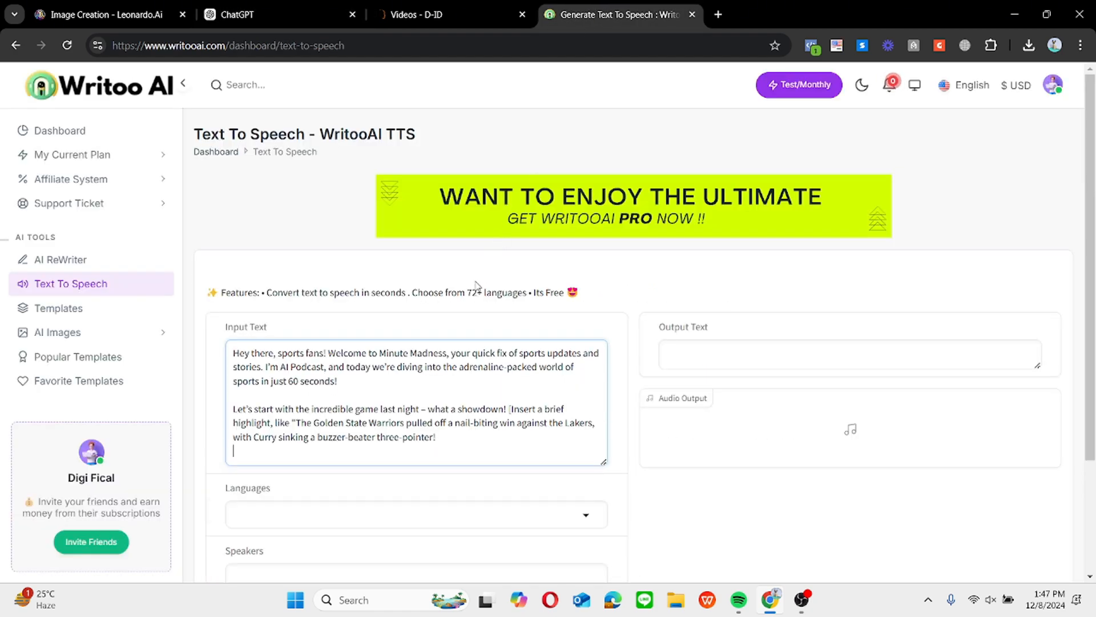
- Copy the whole "And how about soccer?" paragraph from ChatGPT into Writoo AI's input text and add a blank line after it
click(296, 6)
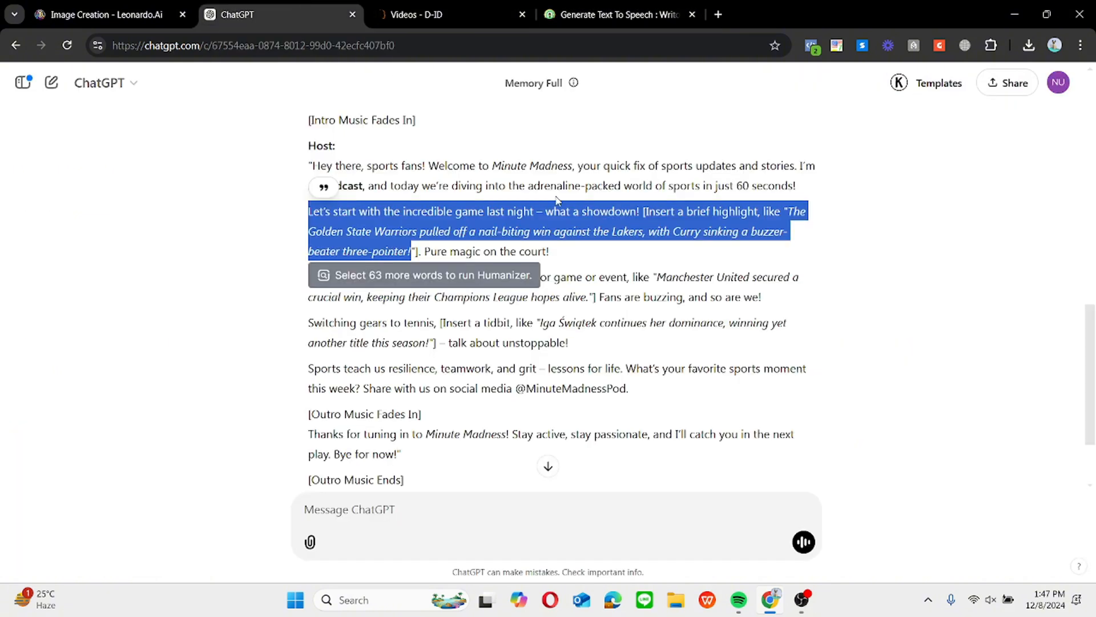
drag(761, 297, 302, 280)
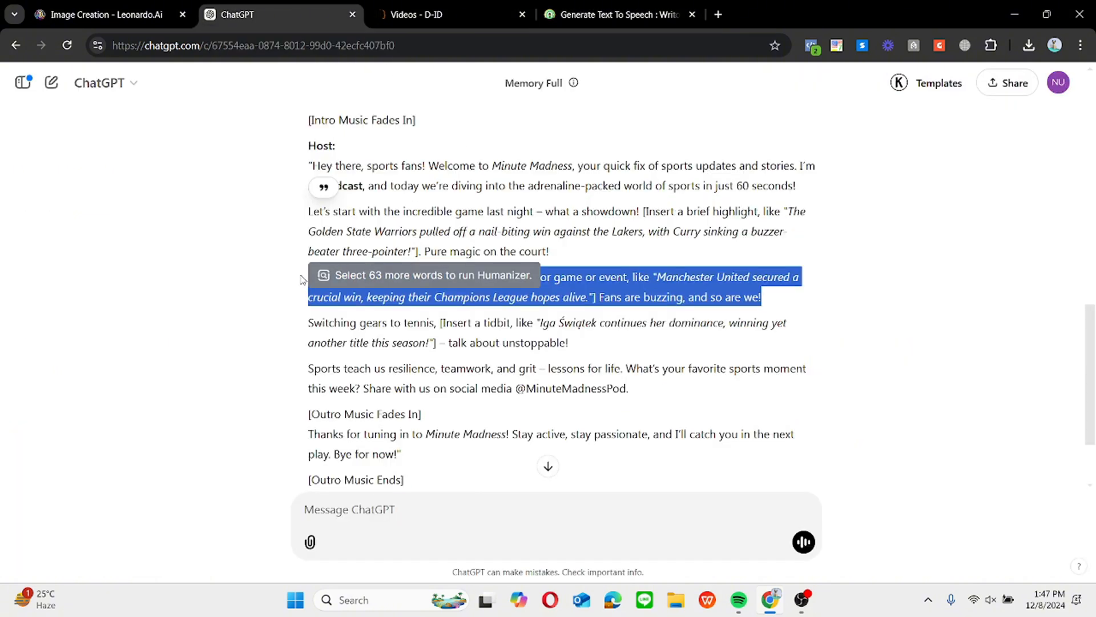
right_click(622, 275)
click(635, 292)
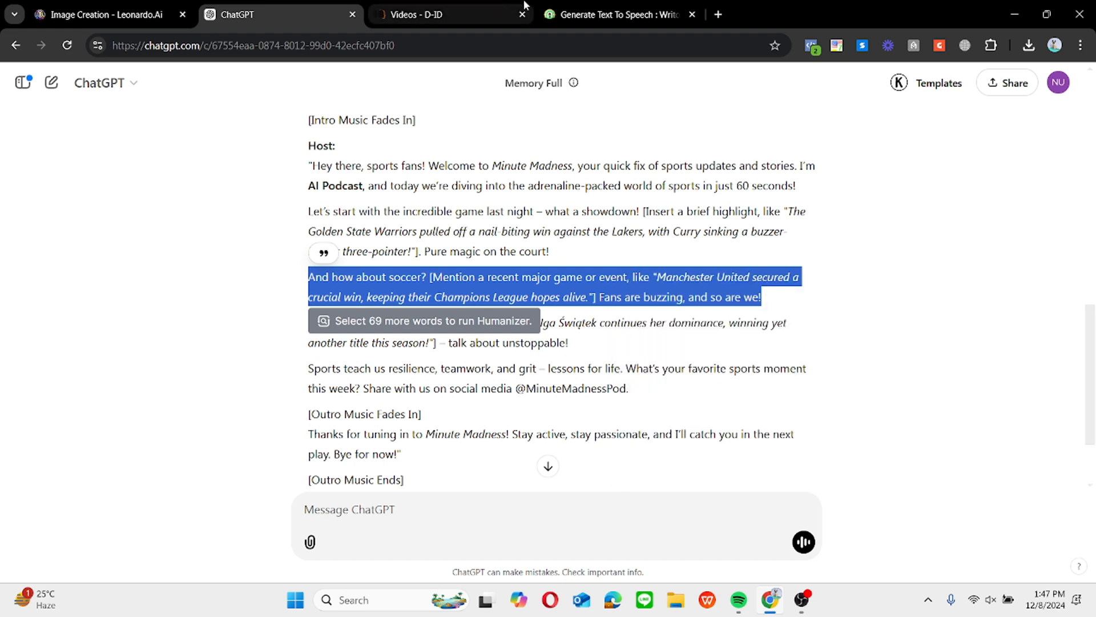
click(554, 7)
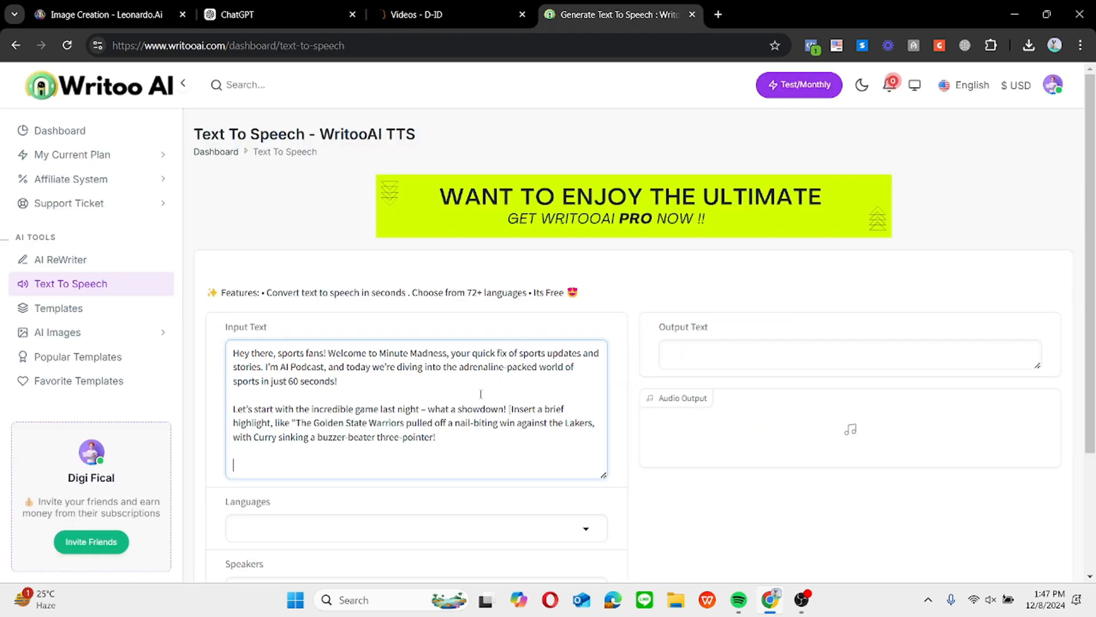
key(ctrl+v)
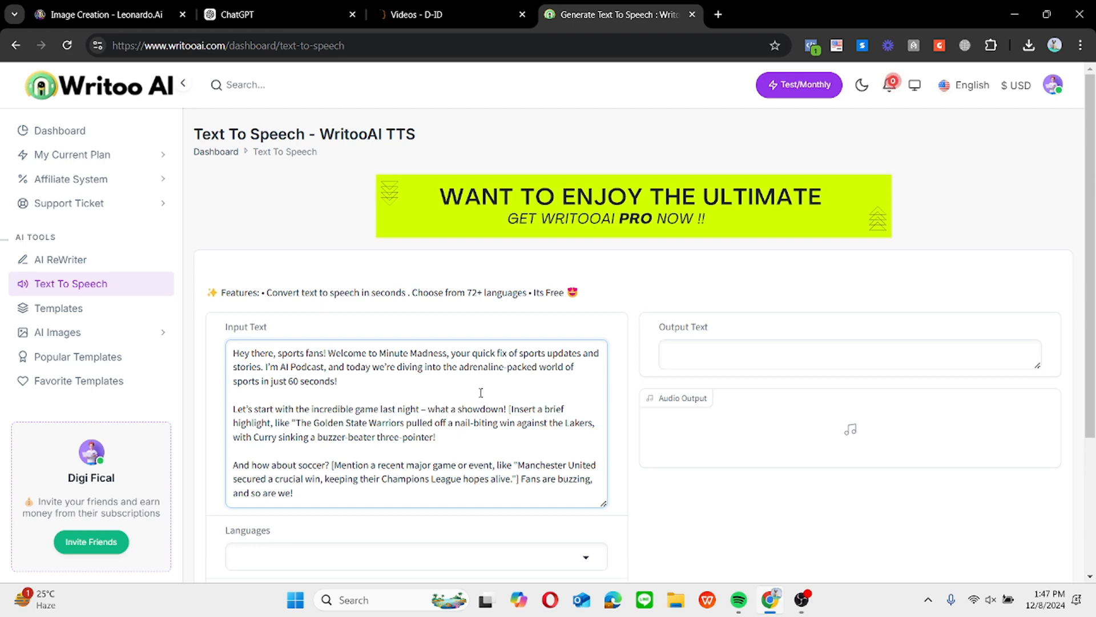
key(Return)
key(Return)
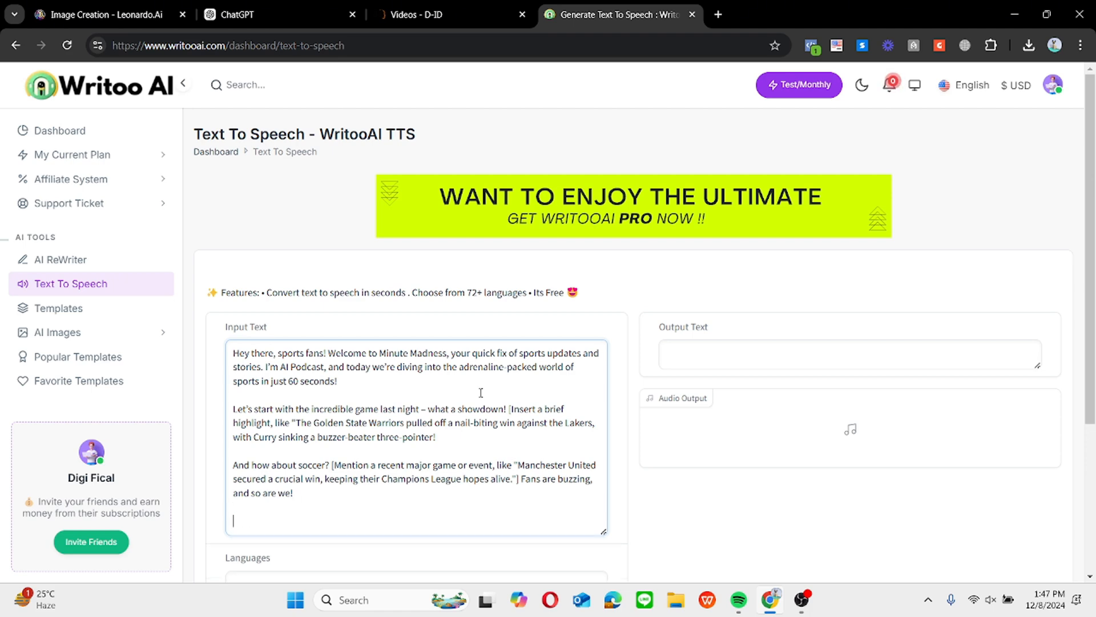
- Copy the tennis passage from "Switching gears to tennis" through "another title this season!" in ChatGPT and append it to Writoo AI's input text
click(303, 6)
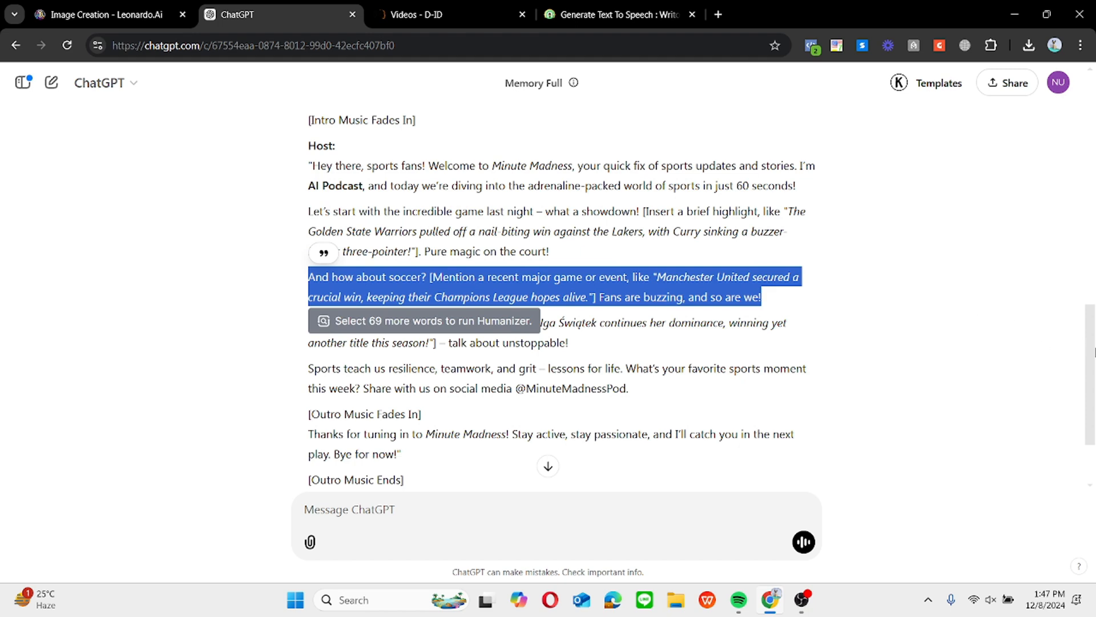
scroll(578, 277, down, 2)
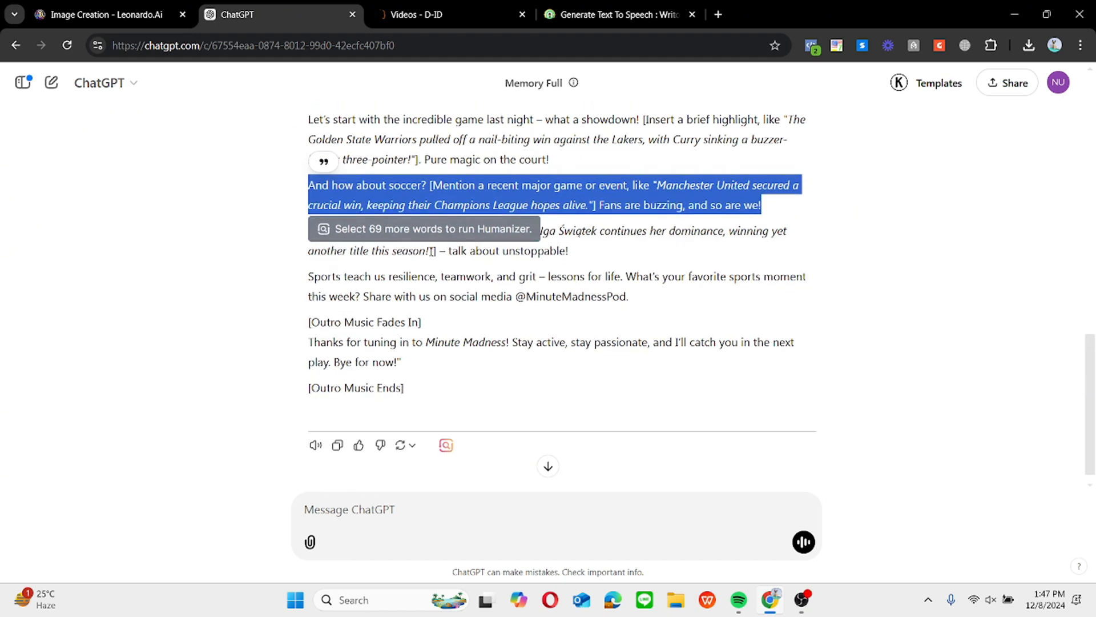
click(430, 250)
mouse_move(427, 250)
mouse_down()
mouse_move(355, 251)
mouse_move(276, 233)
mouse_move(437, 251)
mouse_move(418, 247)
mouse_up()
key(ctrl+c)
click(354, 262)
right_click(423, 311)
click(456, 326)
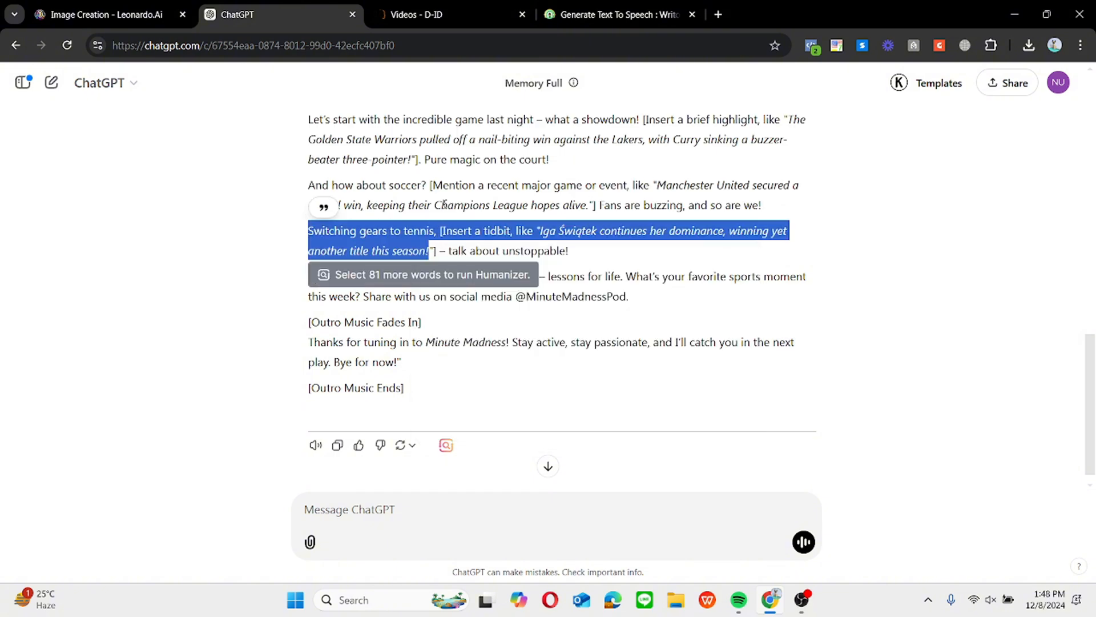
click(616, 15)
key(ctrl+v)
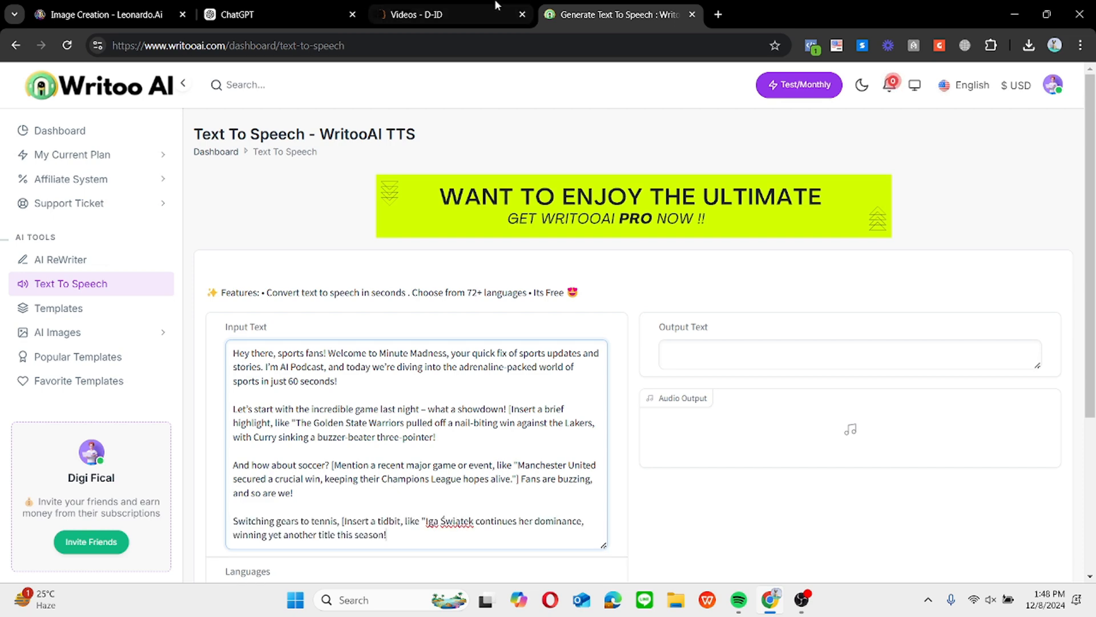
click(332, 5)
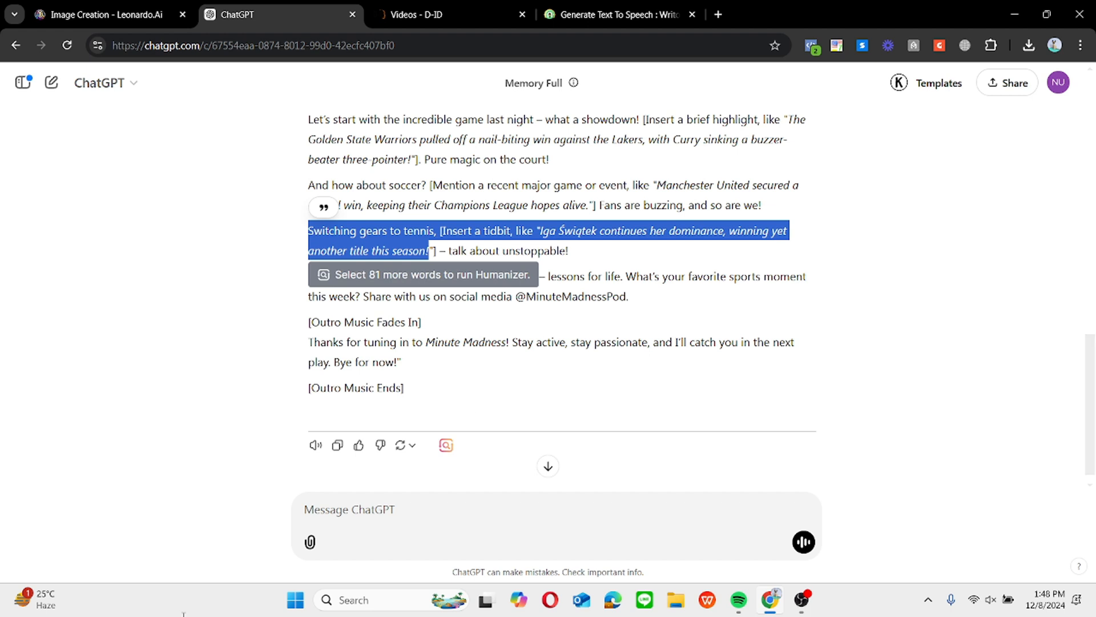
click(244, 349)
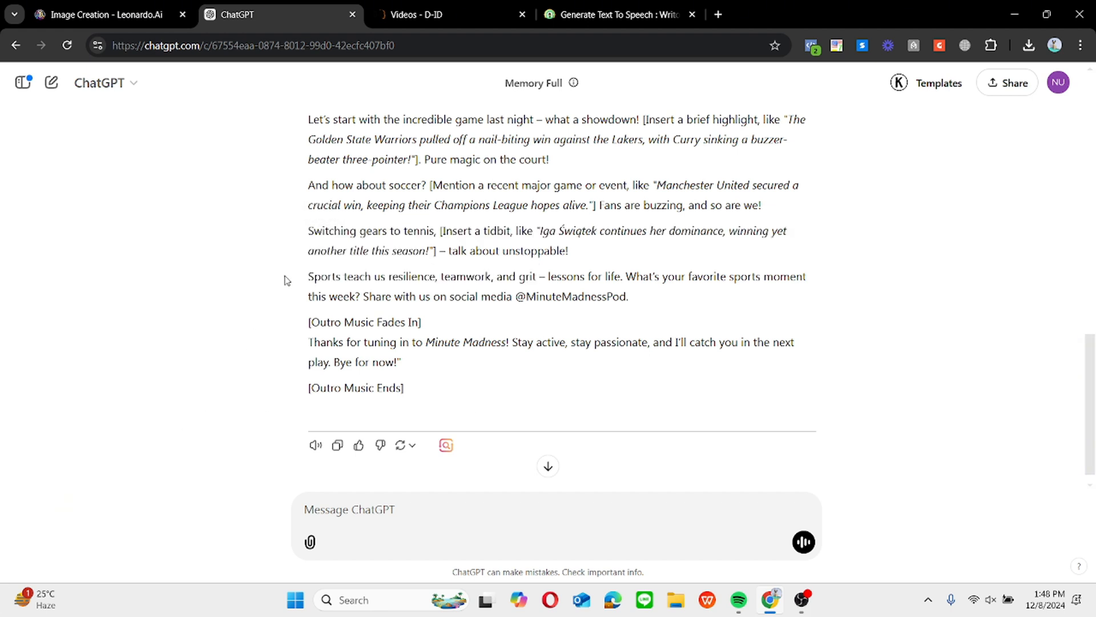
drag(307, 276, 627, 297)
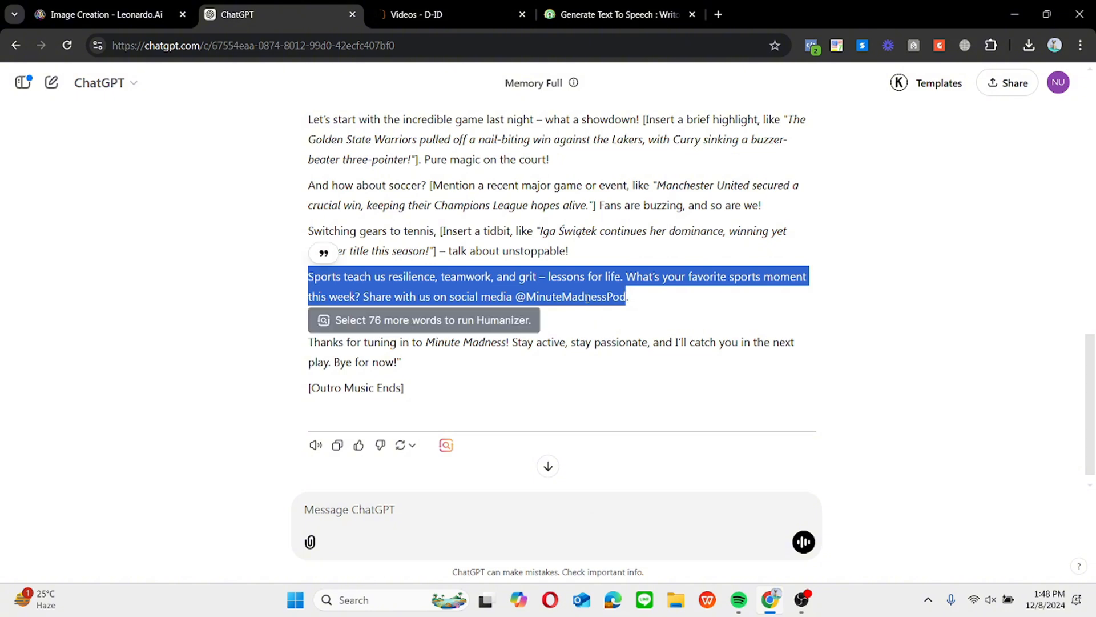
right_click(594, 303)
click(611, 316)
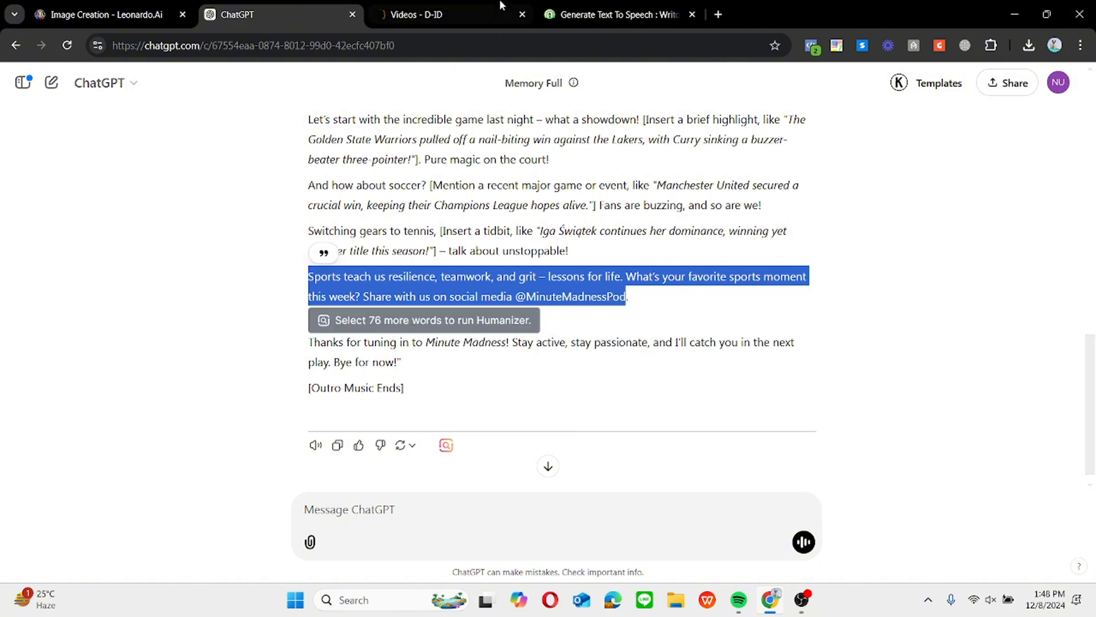
click(616, 7)
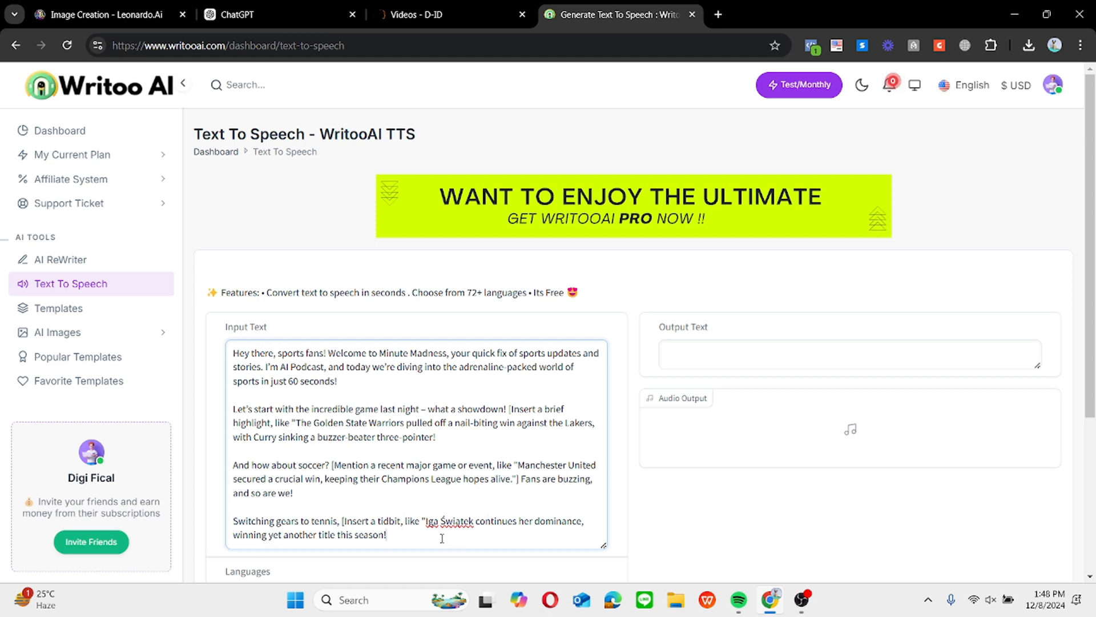
key(Return)
key(Return)
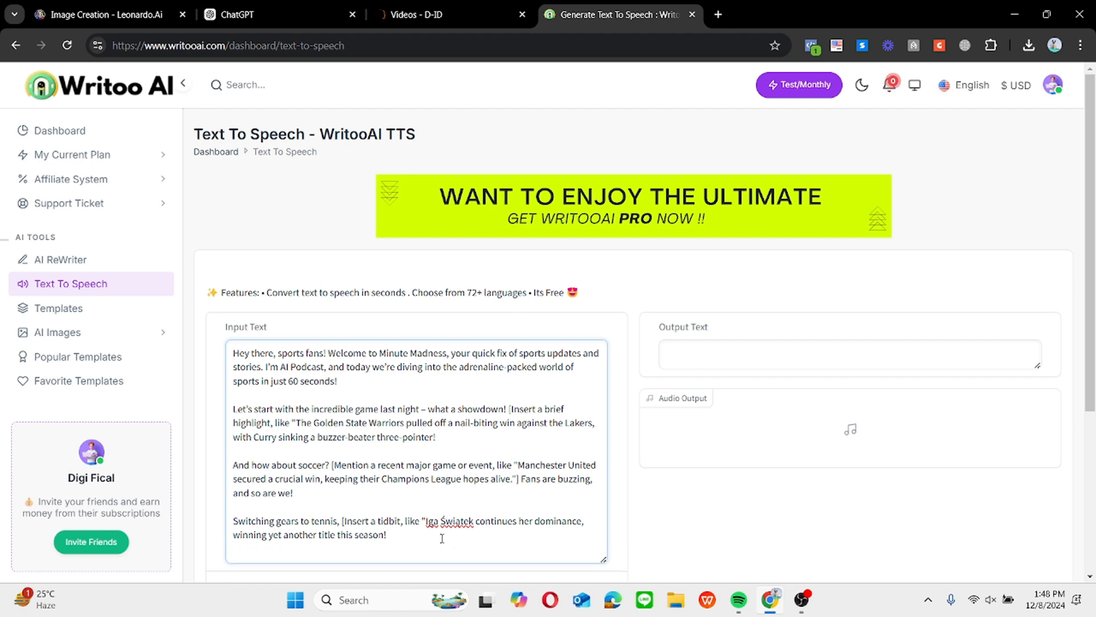
key(ctrl+v)
key(Return)
key(Return)
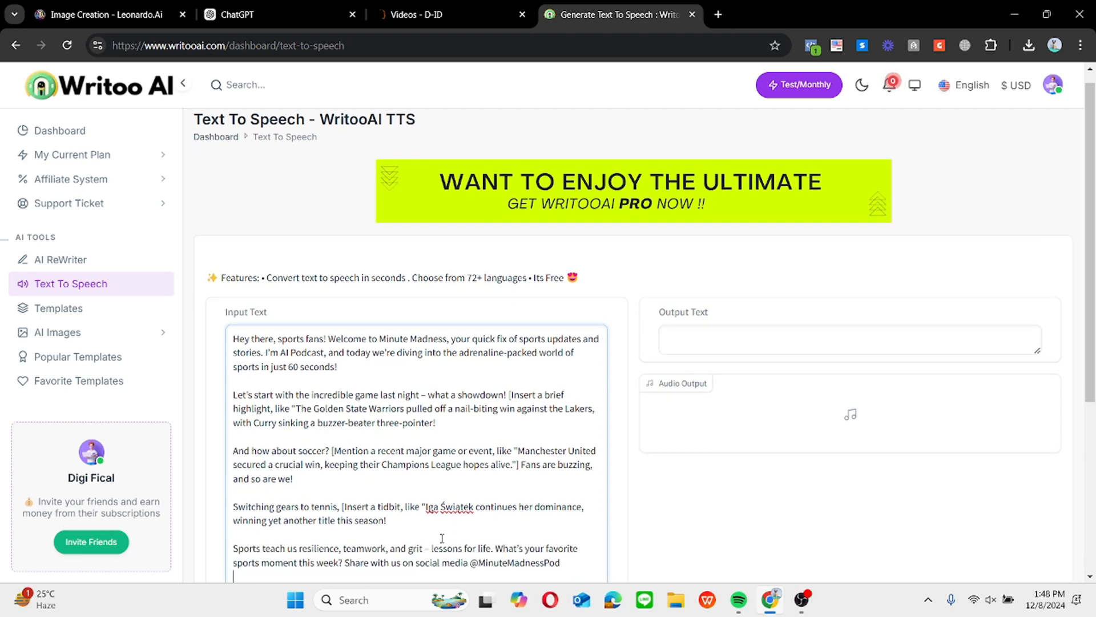
- Copy the closing passage from "Thanks for tuning in" through "Bye for now!" in ChatGPT and append it to Writoo AI's input text
click(356, 21)
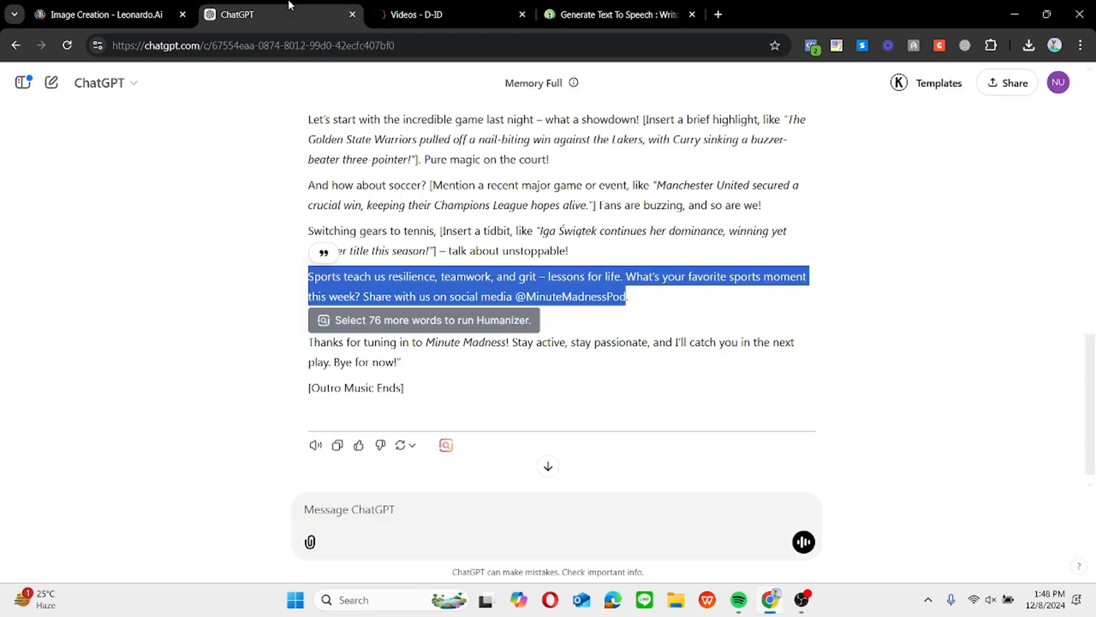
click(452, 381)
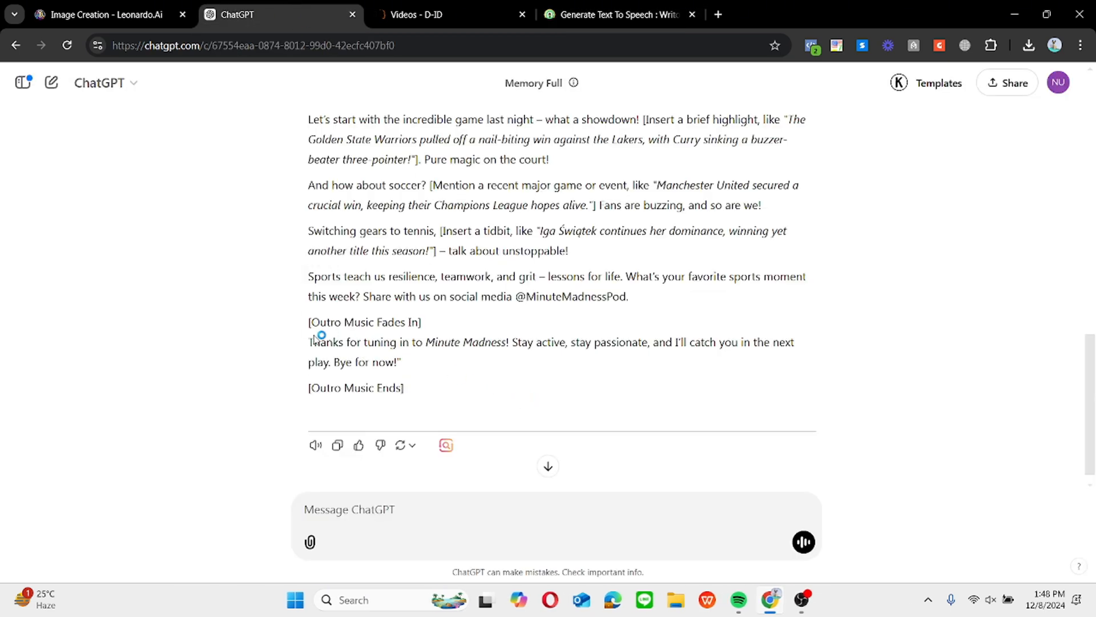
drag(309, 341, 398, 365)
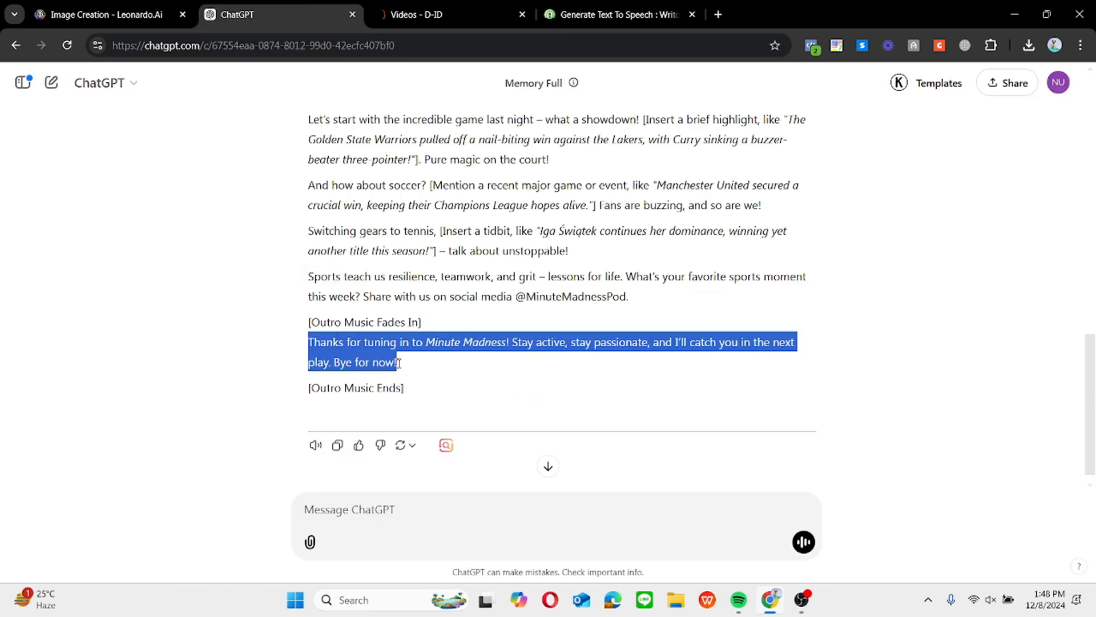
right_click(385, 351)
click(429, 367)
click(436, 7)
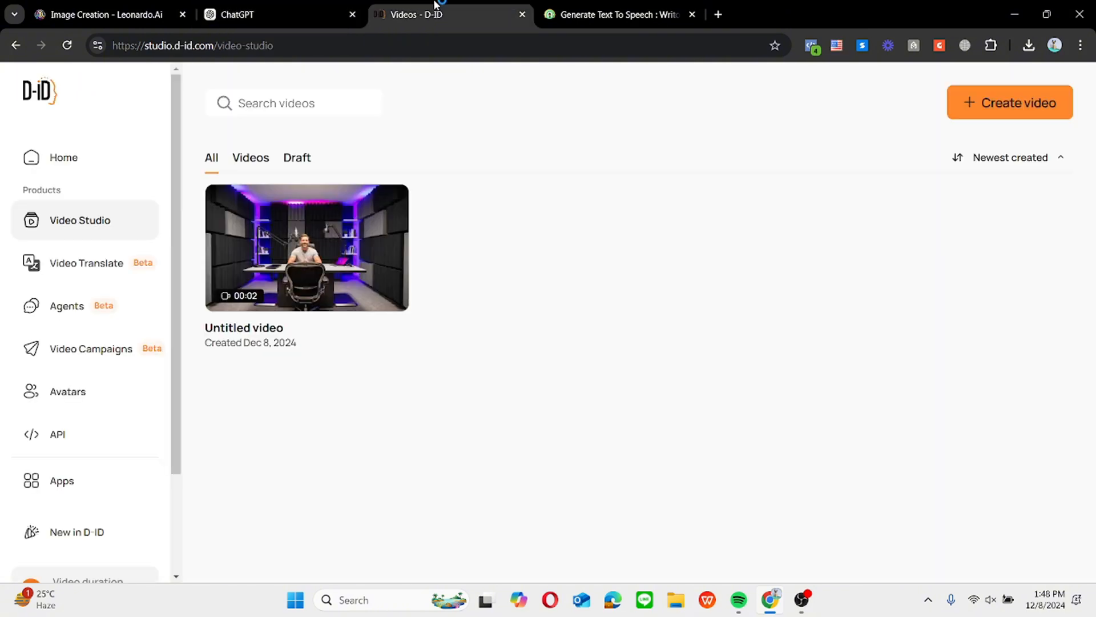
click(608, 8)
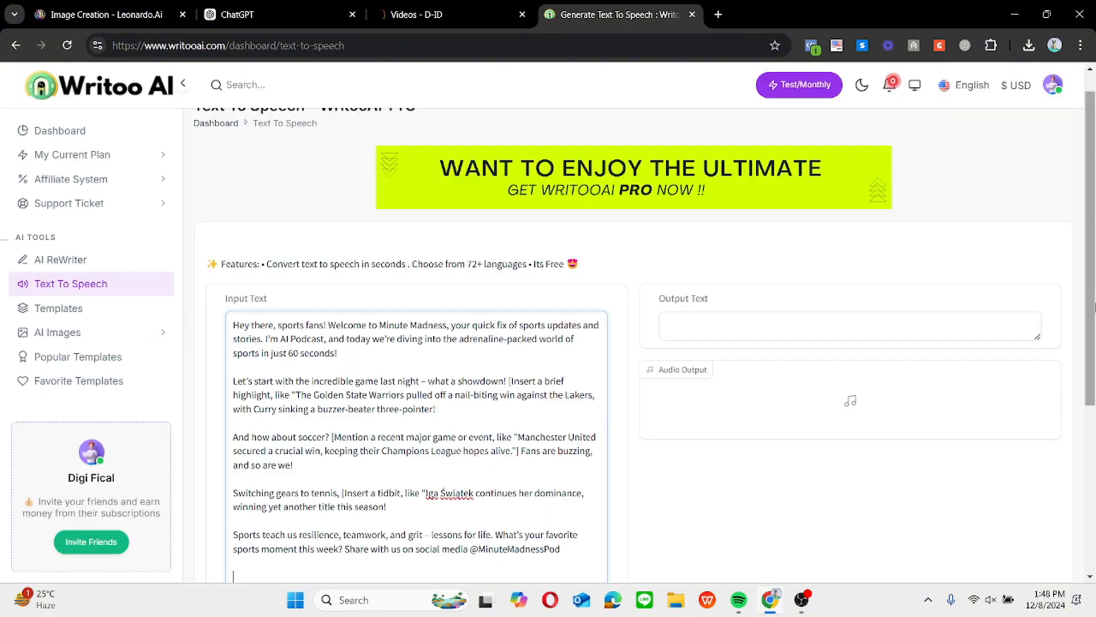
scroll(881, 386, down, 2)
key(ctrl+v)
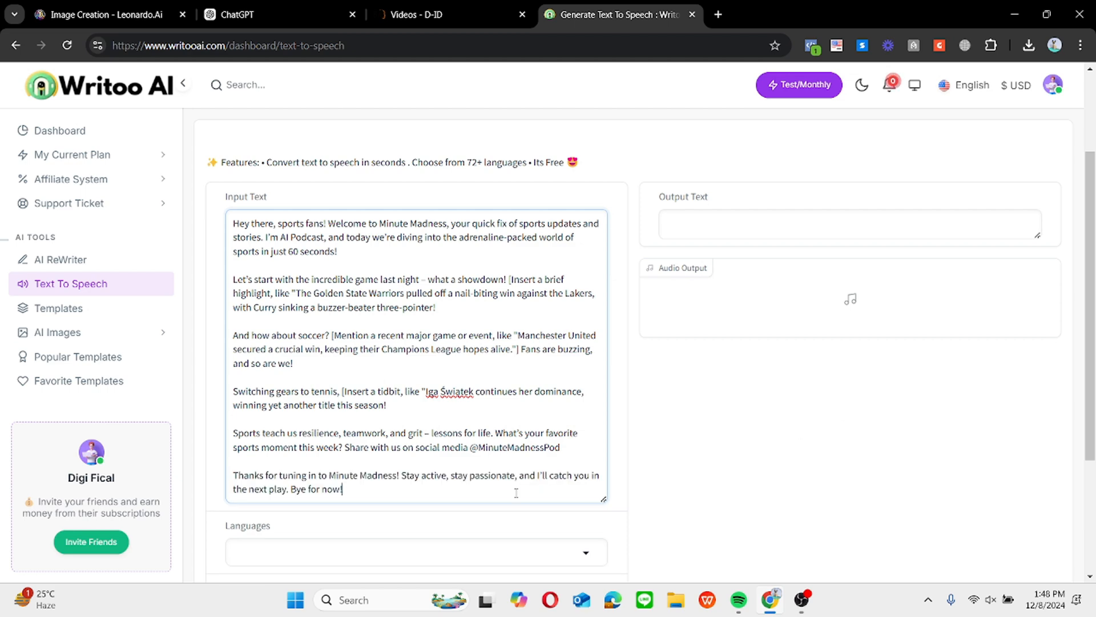
- Set the speech language to English and the speaker to Christopher
scroll(1092, 403, down, 2)
scroll(1054, 427, down, 1)
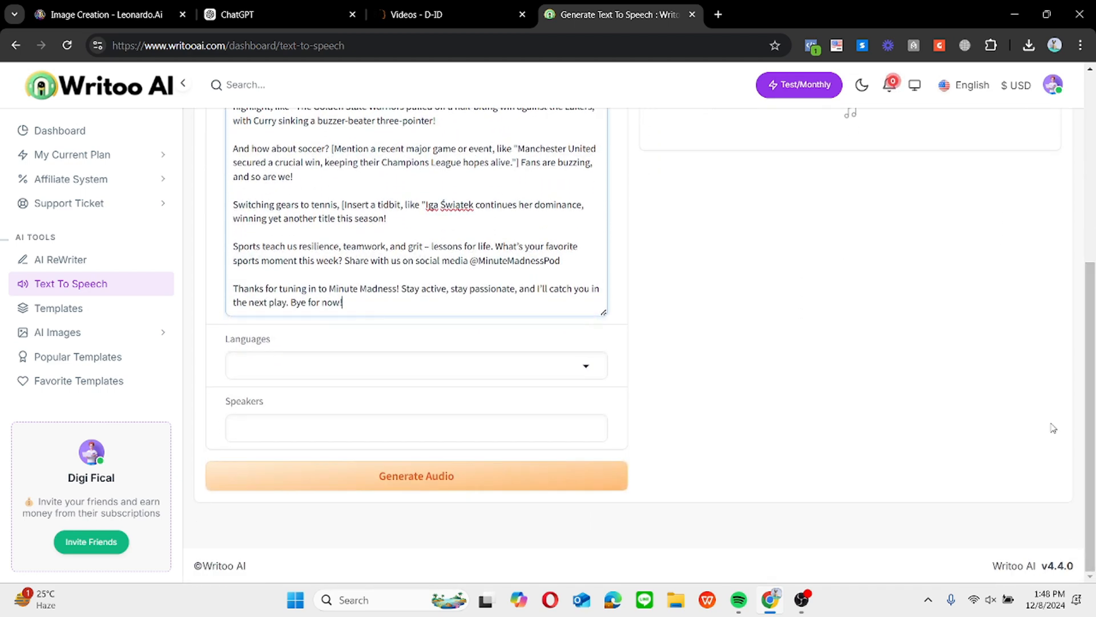
click(531, 368)
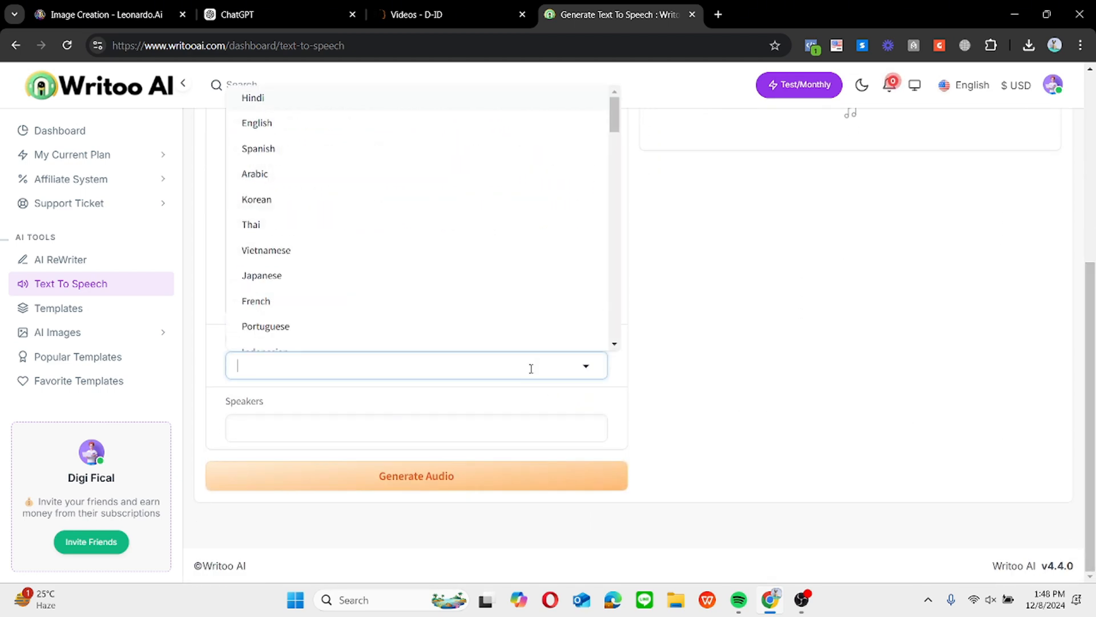
click(401, 124)
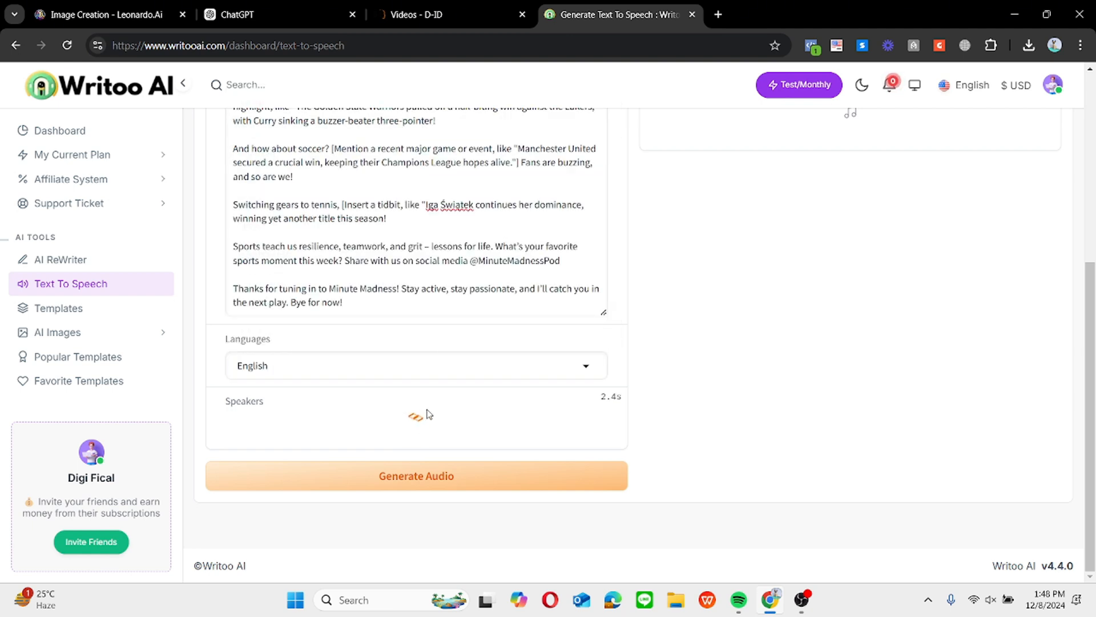
click(420, 427)
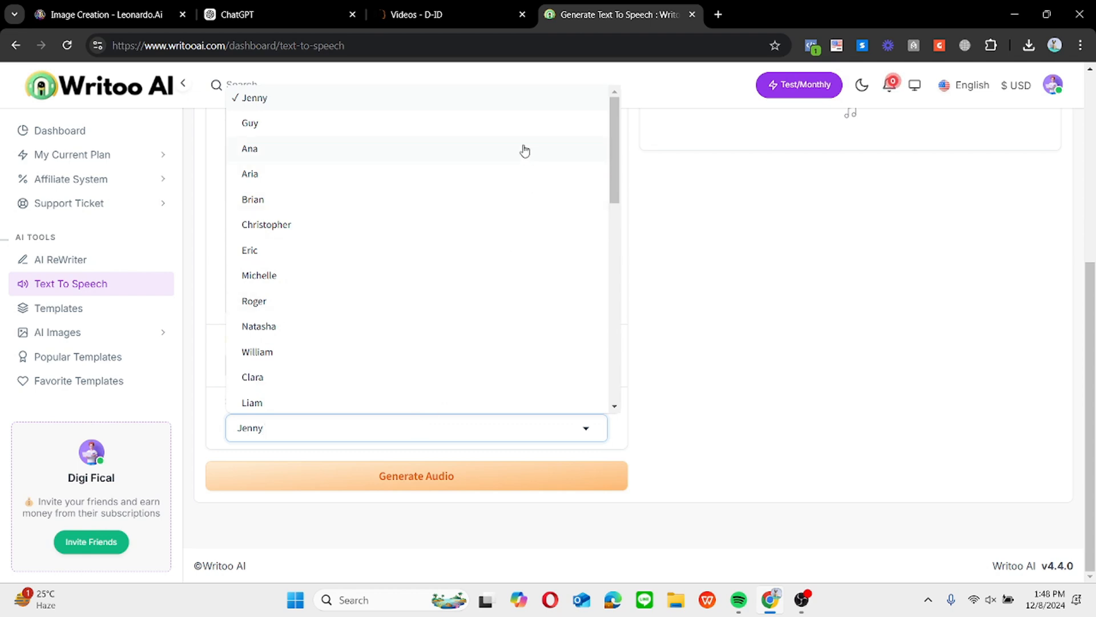
drag(615, 173, 615, 193)
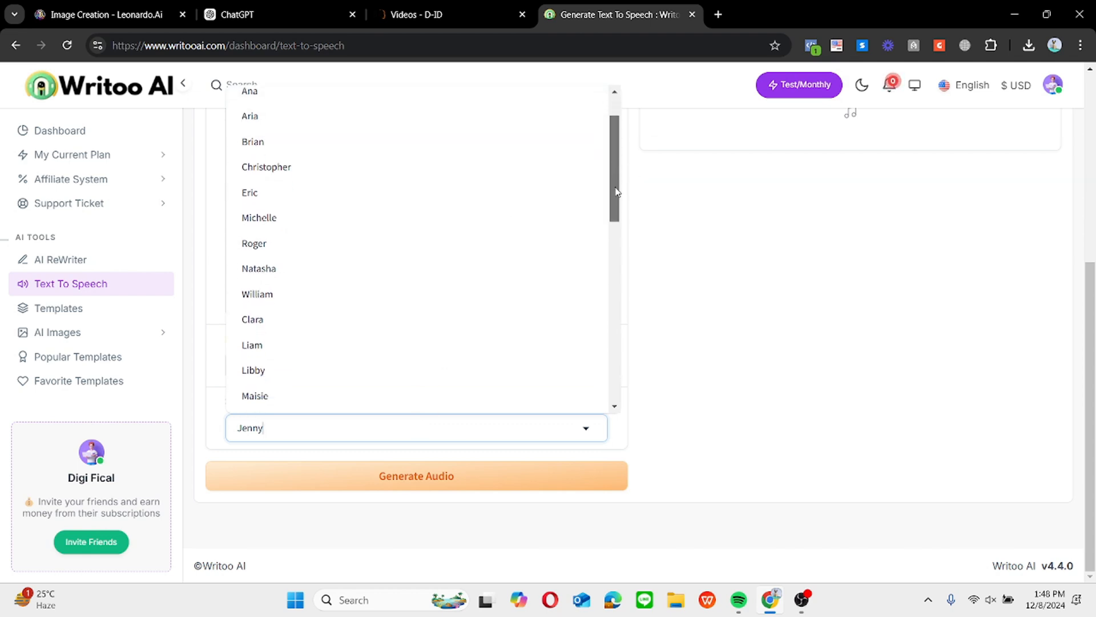
click(482, 177)
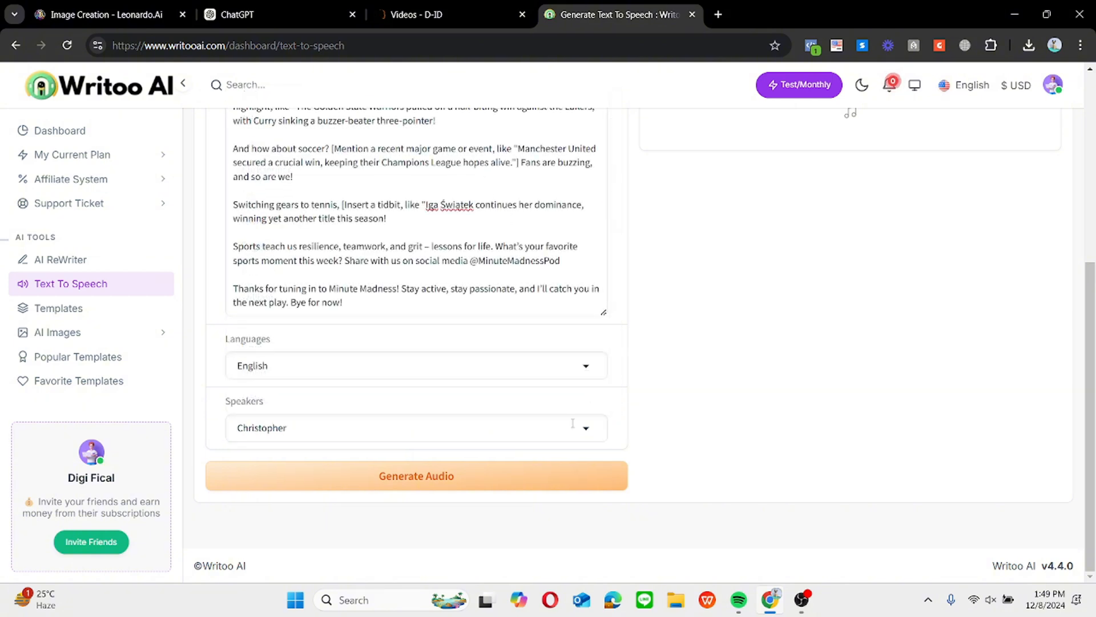
- Generate the speech audio from the full script and play the resulting audio output
click(508, 475)
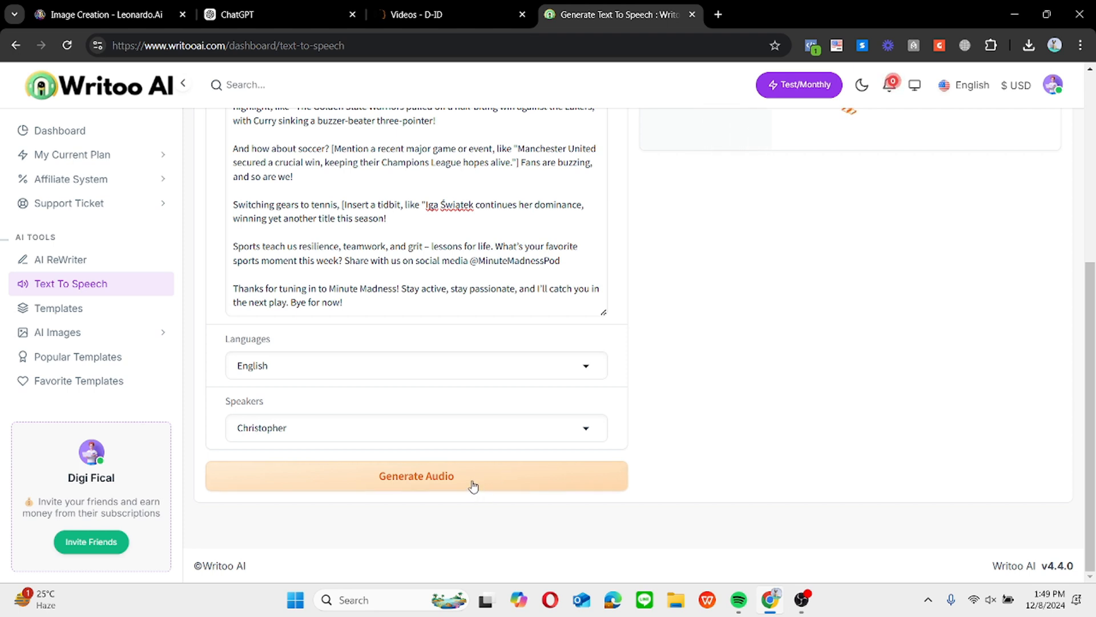
drag(1088, 348, 1078, 254)
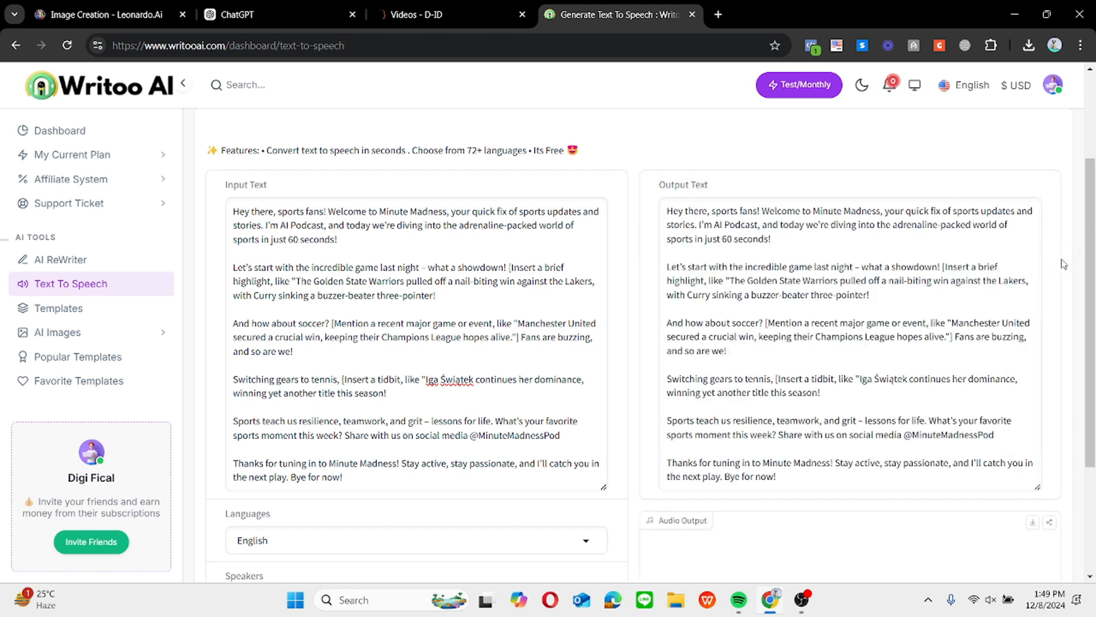
scroll(1074, 263, down, 2)
scroll(1028, 342, down, 2)
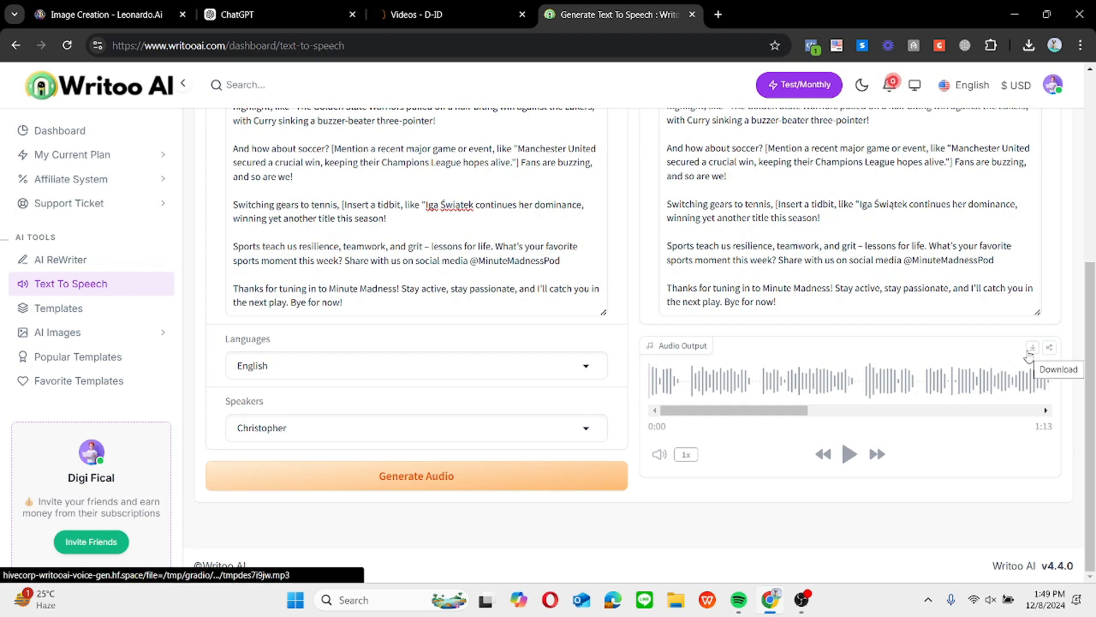
click(849, 457)
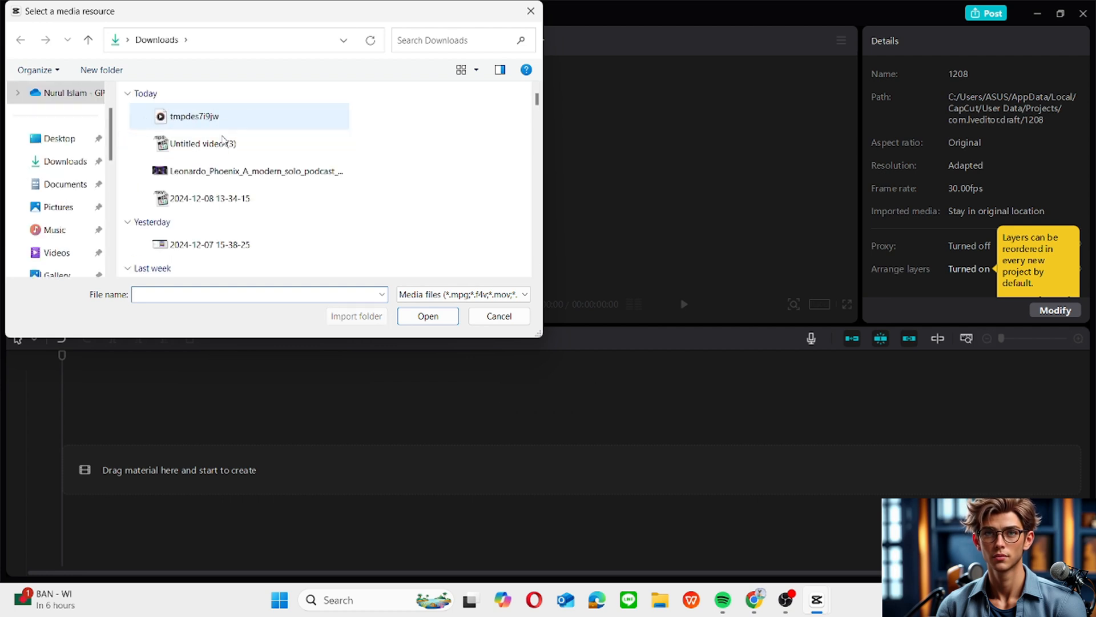
- In CapCut, import "Untitled video (3)" from the Downloads folder and add it to the timeline
click(221, 147)
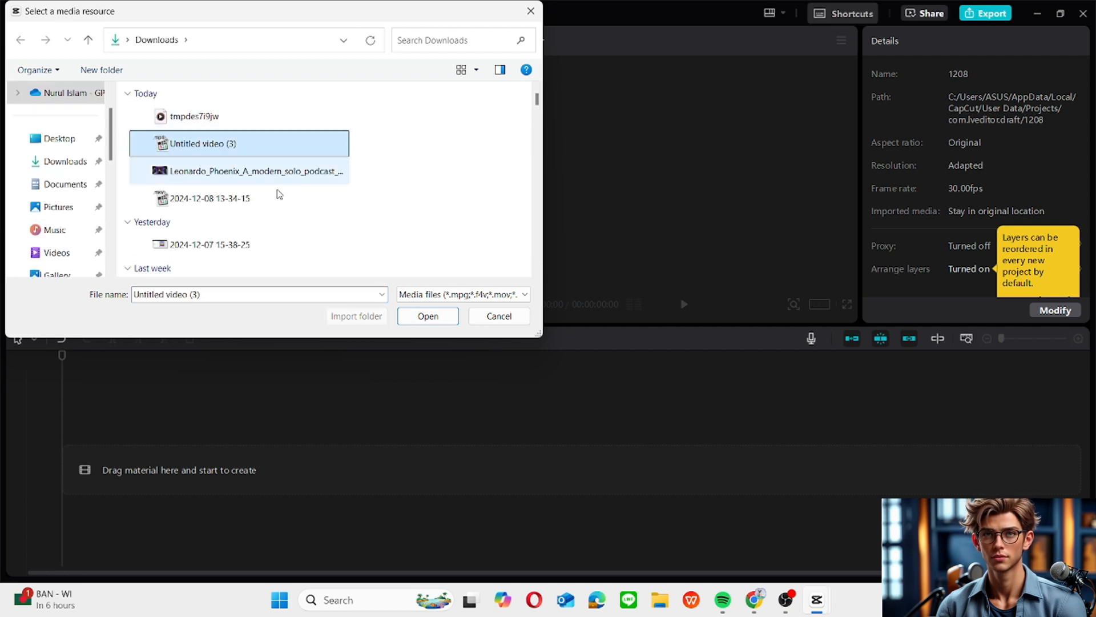
click(410, 316)
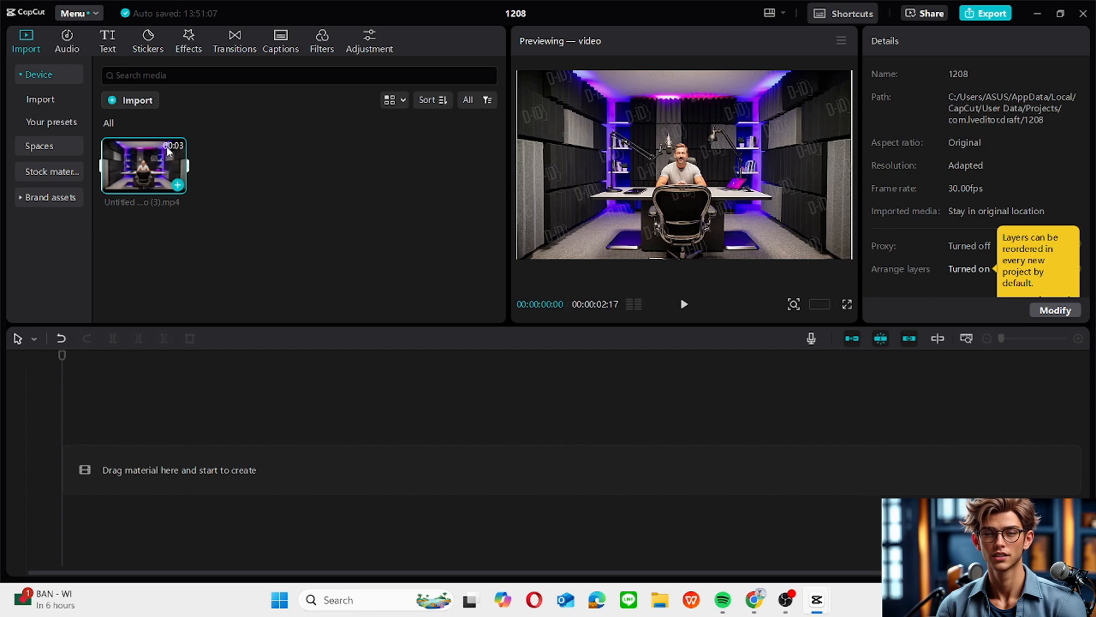
click(178, 185)
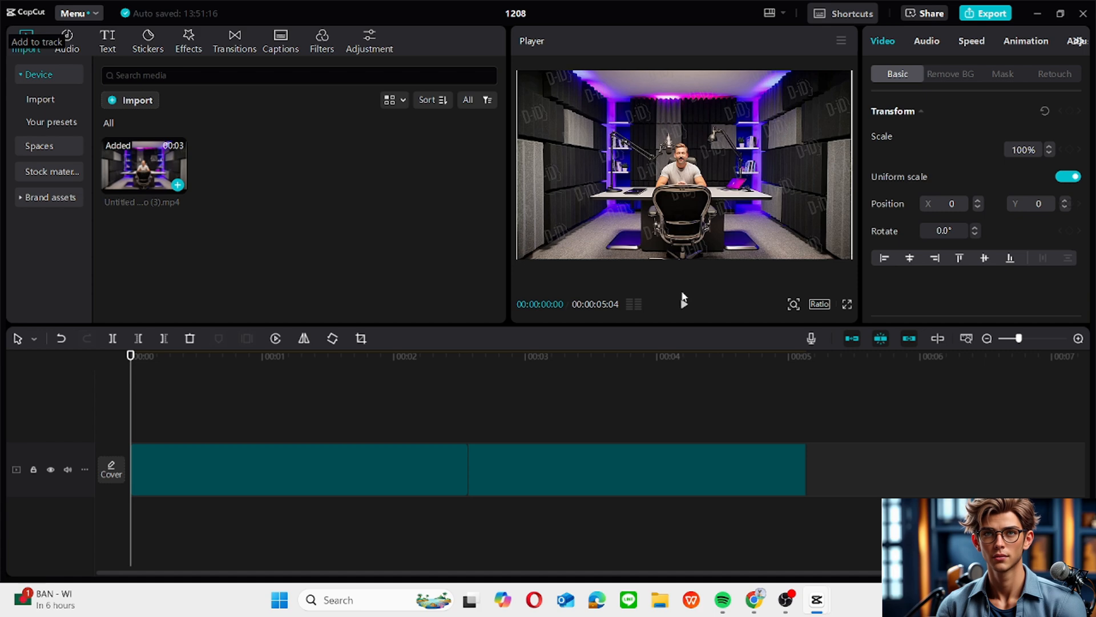
- Preview the imported podcast clip and select the second clip on the timeline
click(502, 425)
key(space)
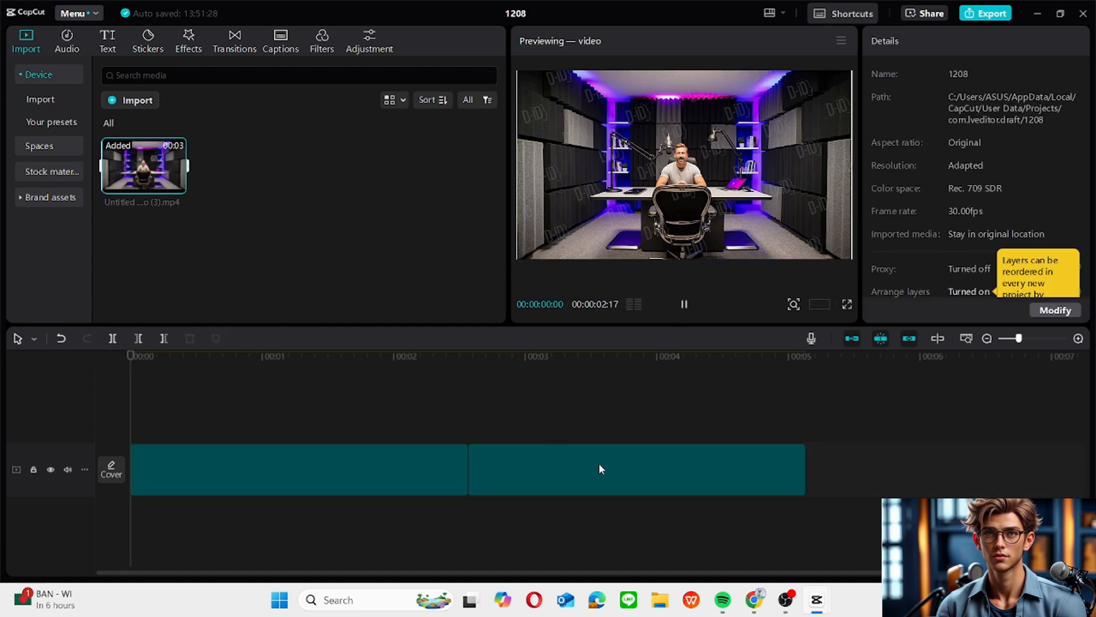
click(684, 306)
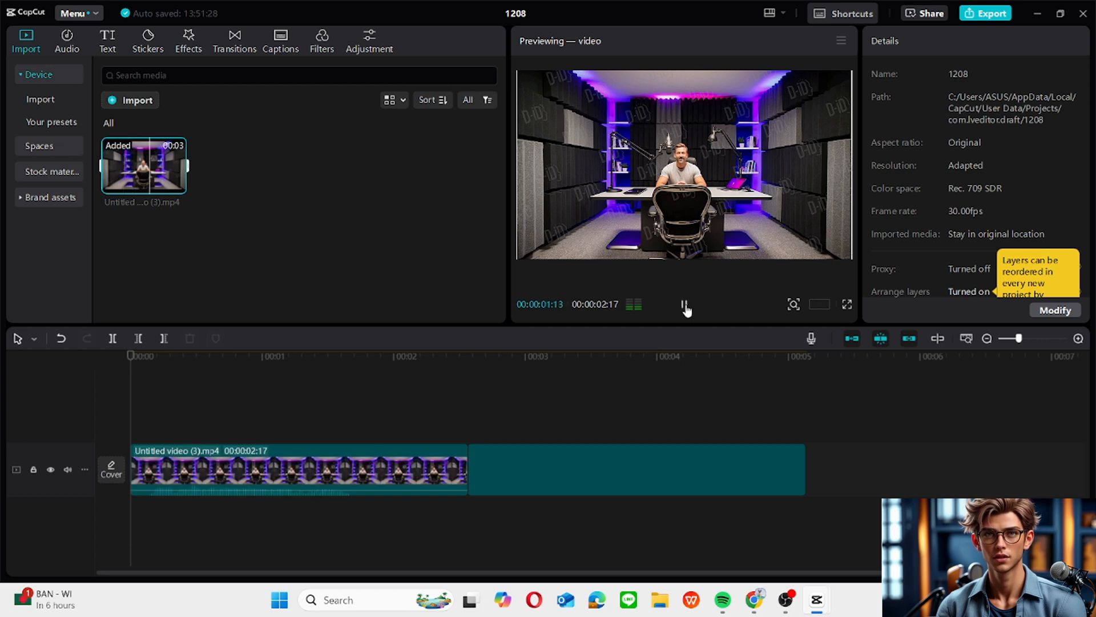
click(635, 464)
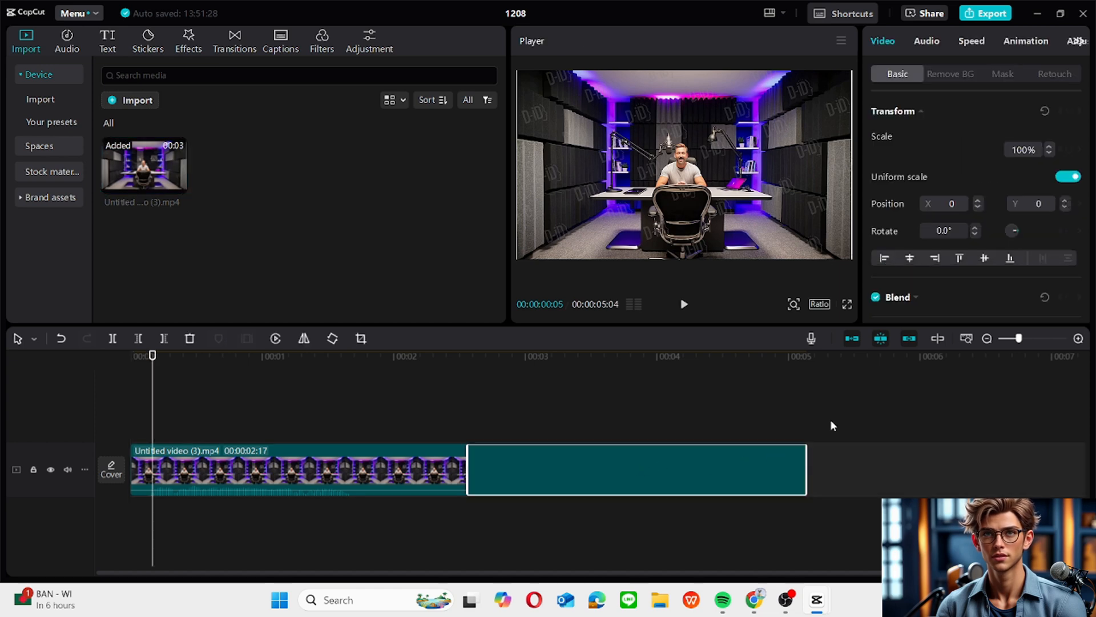
- Add copies of "Untitled video (3)" to the track until the timeline lasts about 1:22, and return the playhead to the start
click(1008, 338)
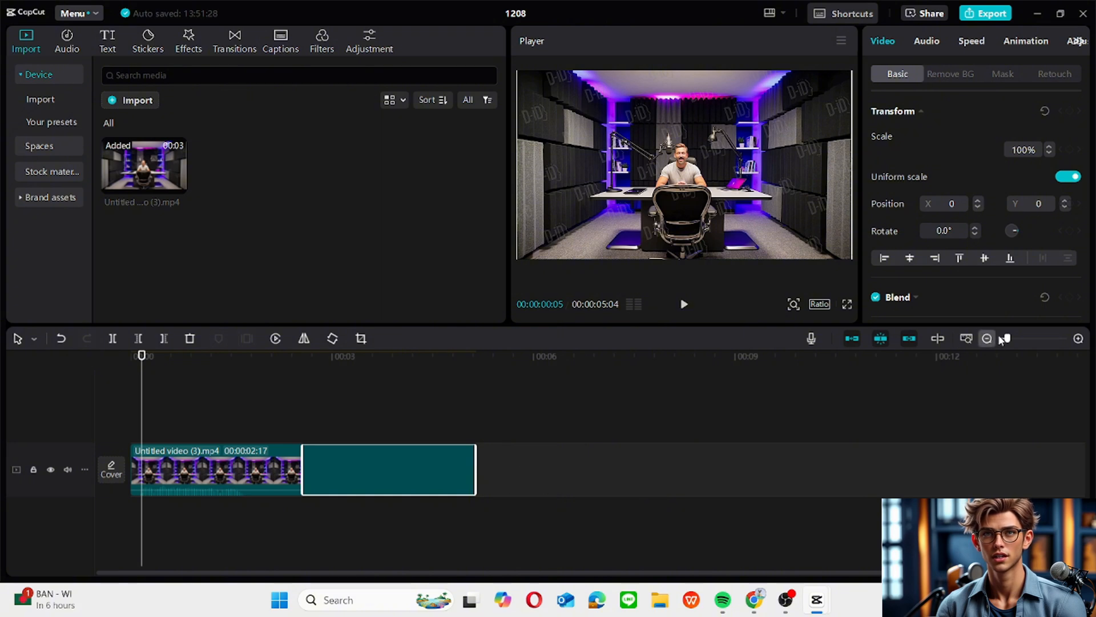
click(1003, 338)
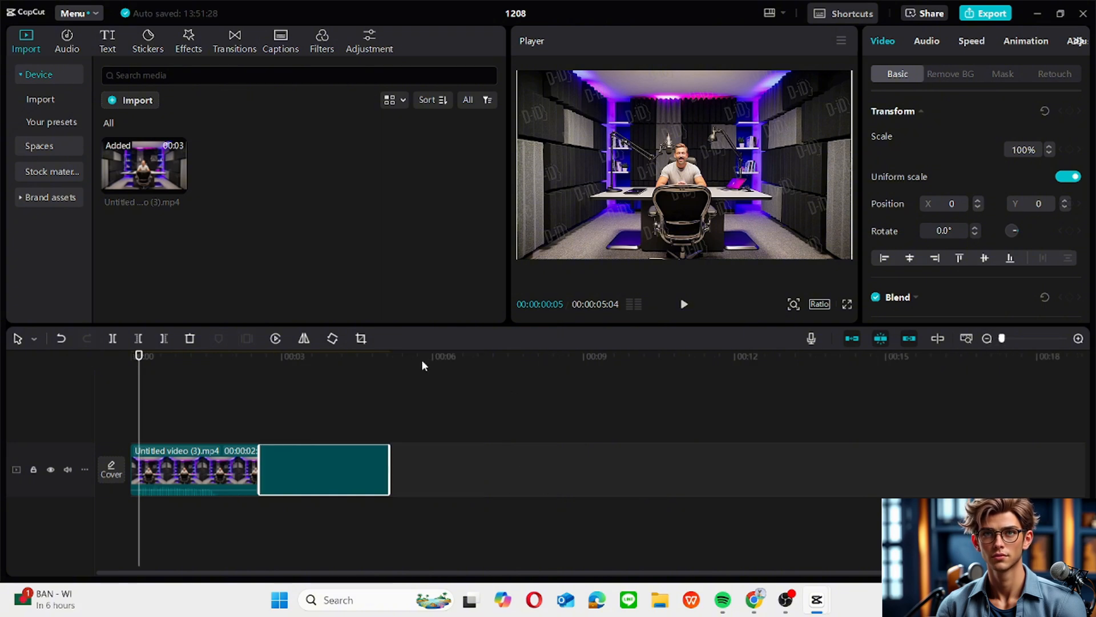
click(178, 186)
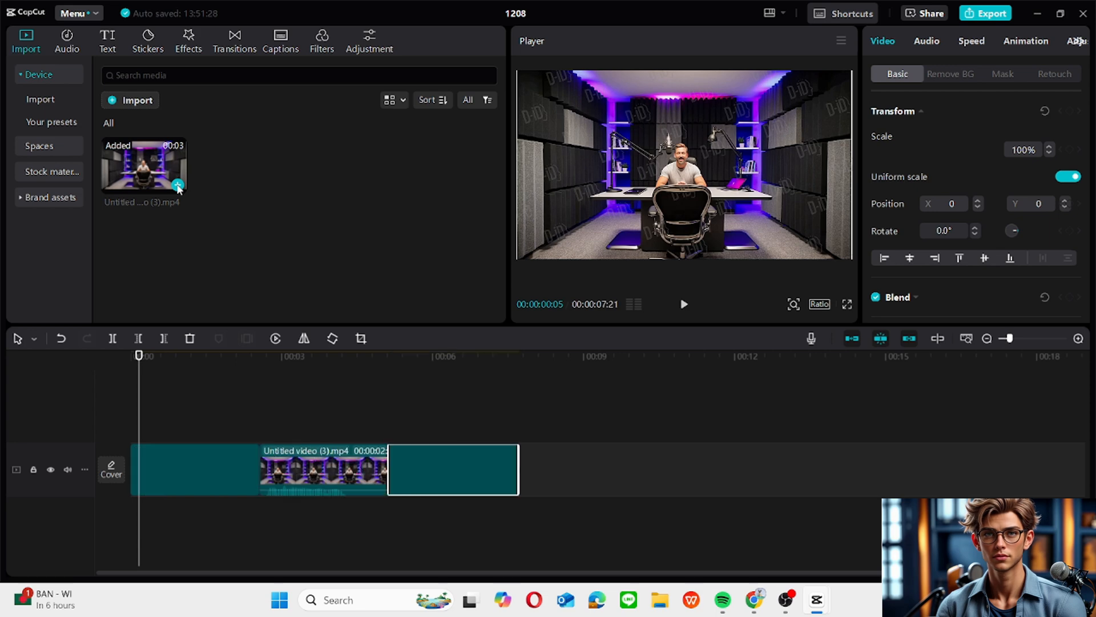
click(178, 185)
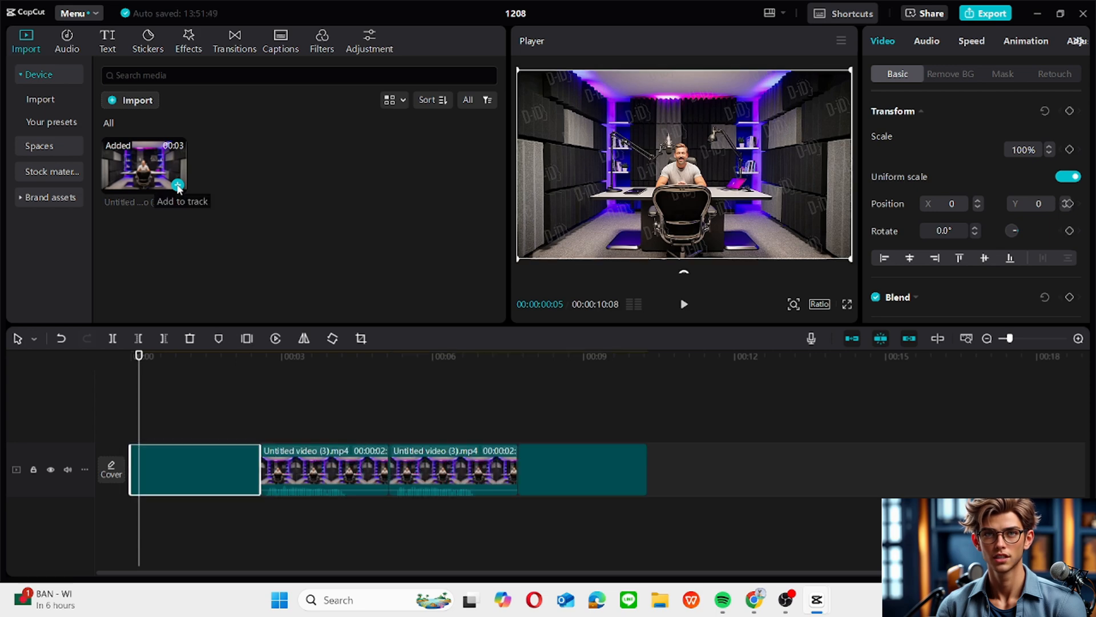
click(178, 185)
click(178, 186)
click(178, 186)
click(178, 185)
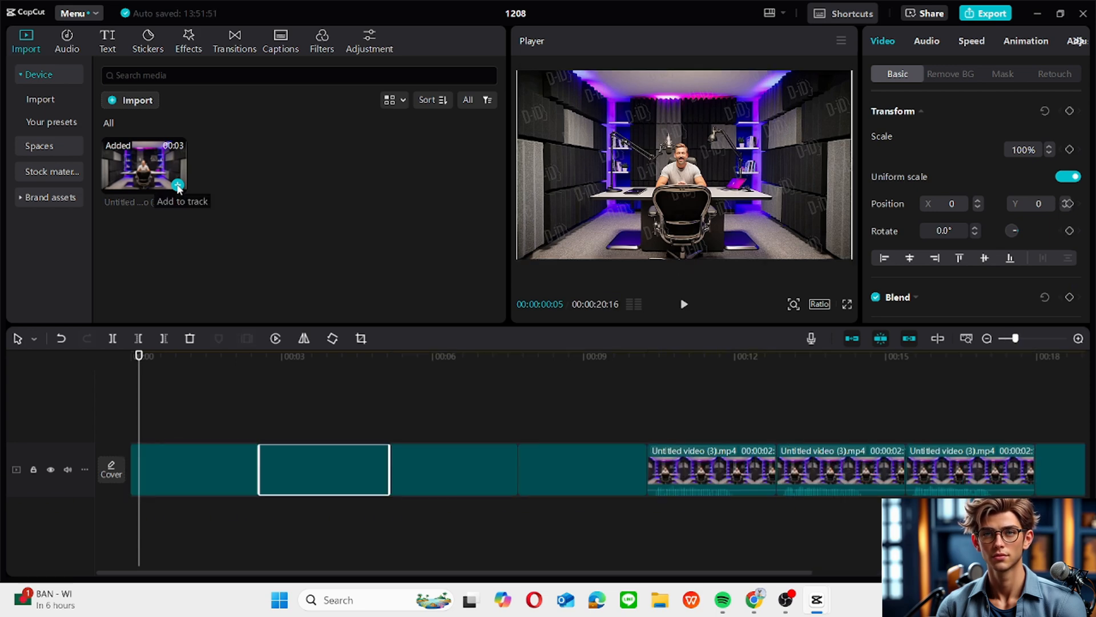
click(178, 186)
click(178, 186)
click(179, 185)
click(179, 185)
click(178, 185)
click(178, 186)
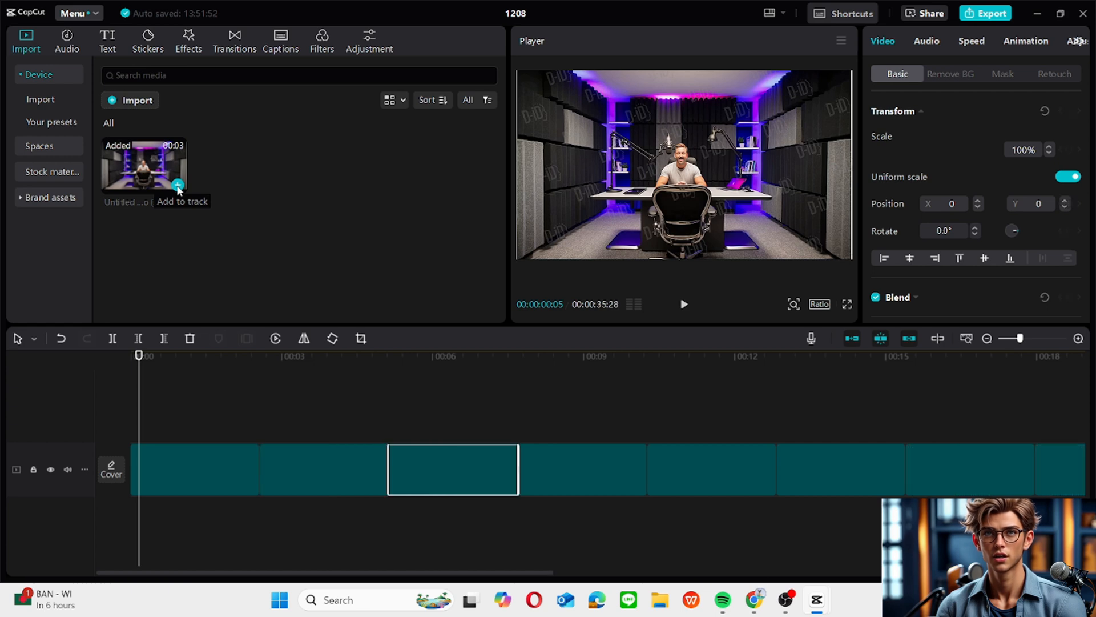
click(178, 186)
click(178, 185)
click(179, 185)
click(179, 186)
click(178, 185)
click(178, 185)
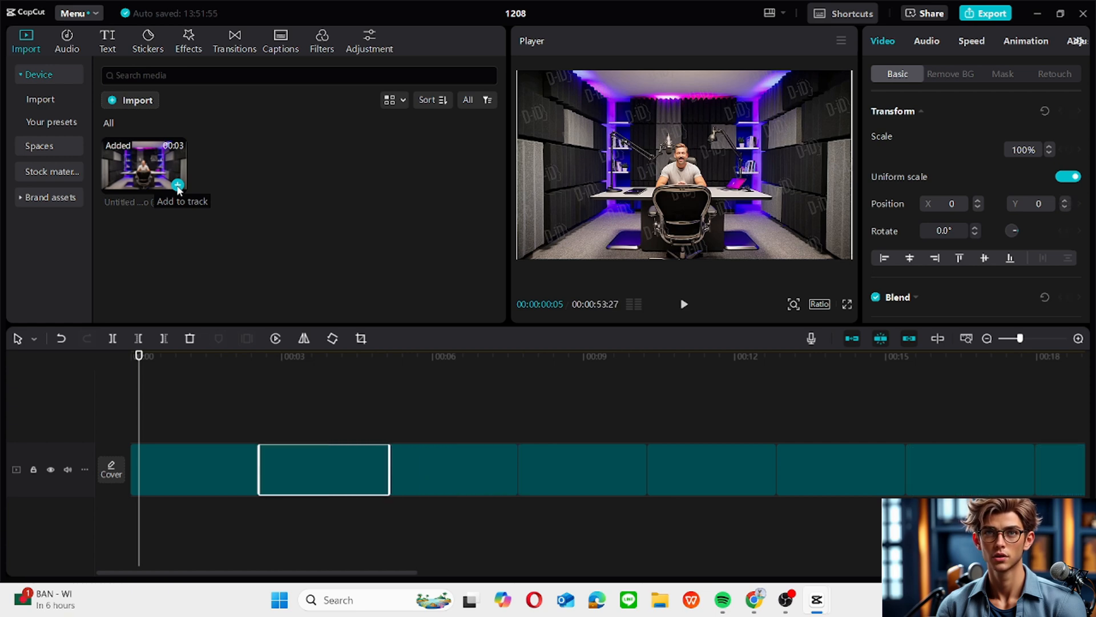
click(178, 185)
click(178, 186)
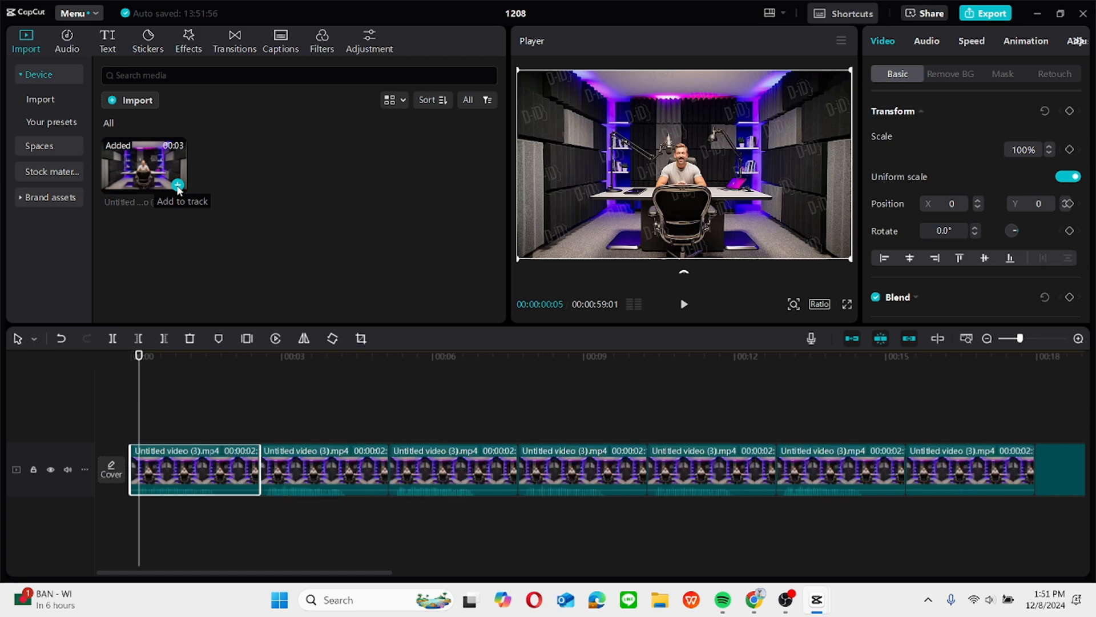
click(179, 185)
click(178, 186)
click(178, 185)
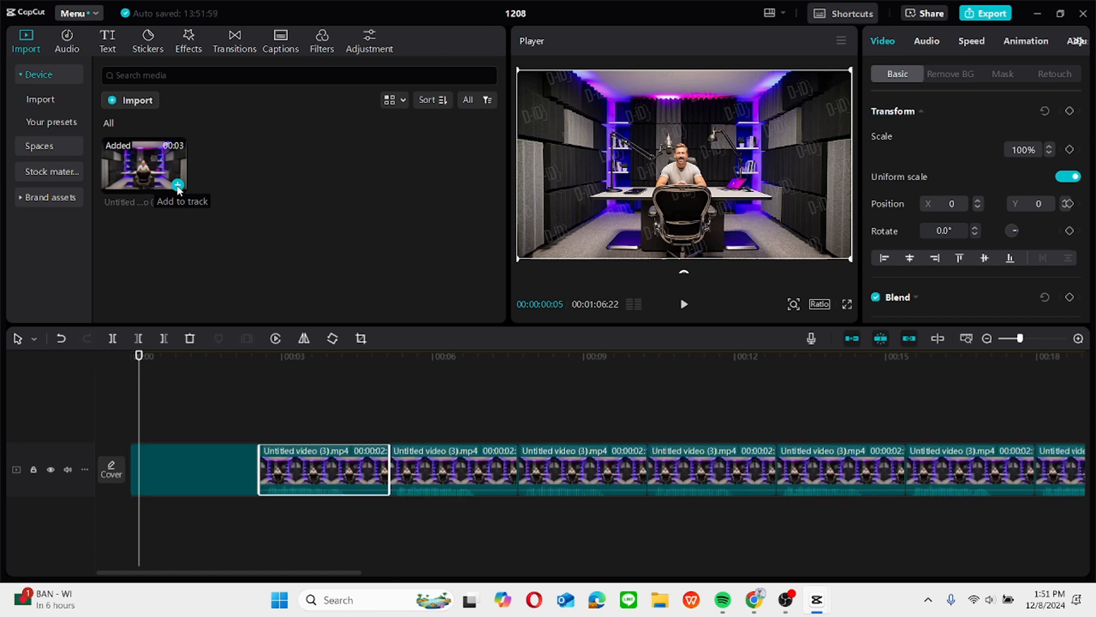
click(178, 185)
click(178, 185)
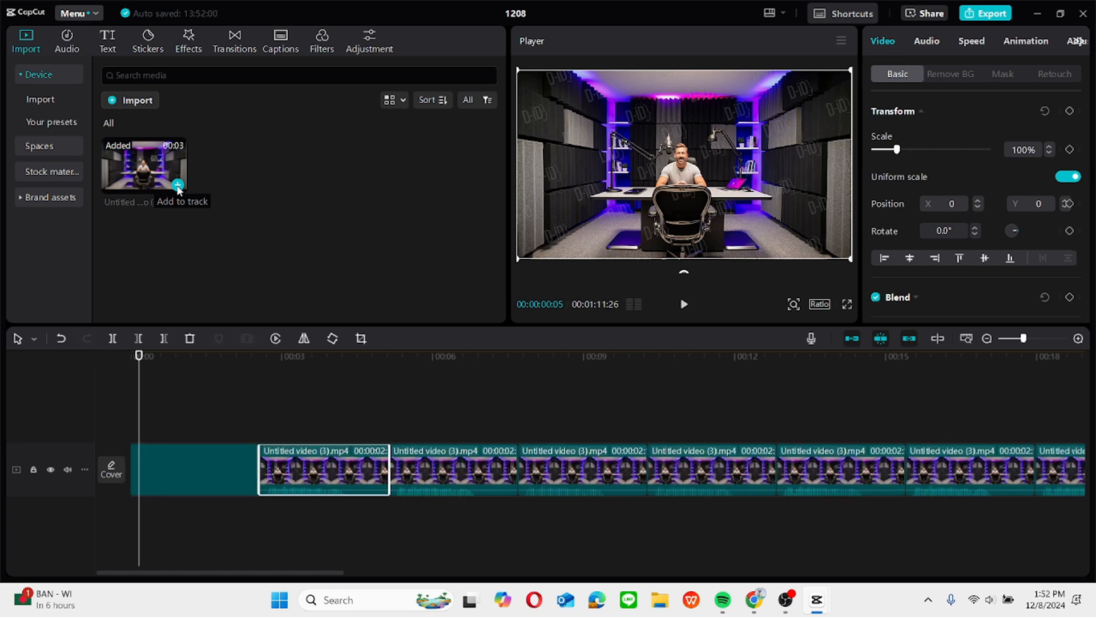
click(178, 186)
click(178, 186)
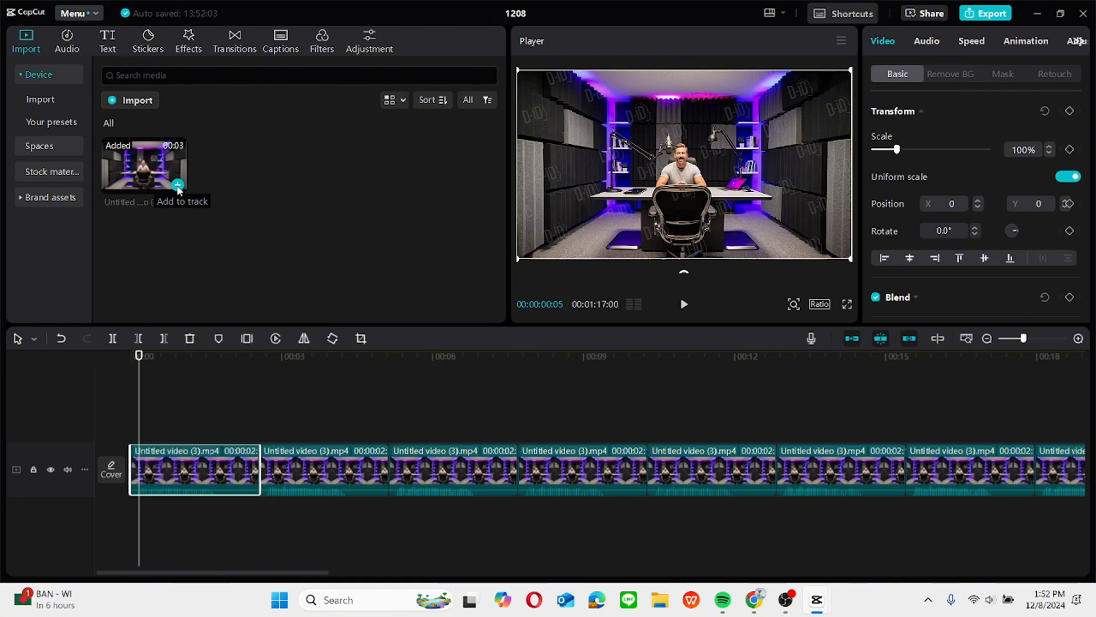
click(178, 185)
click(178, 185)
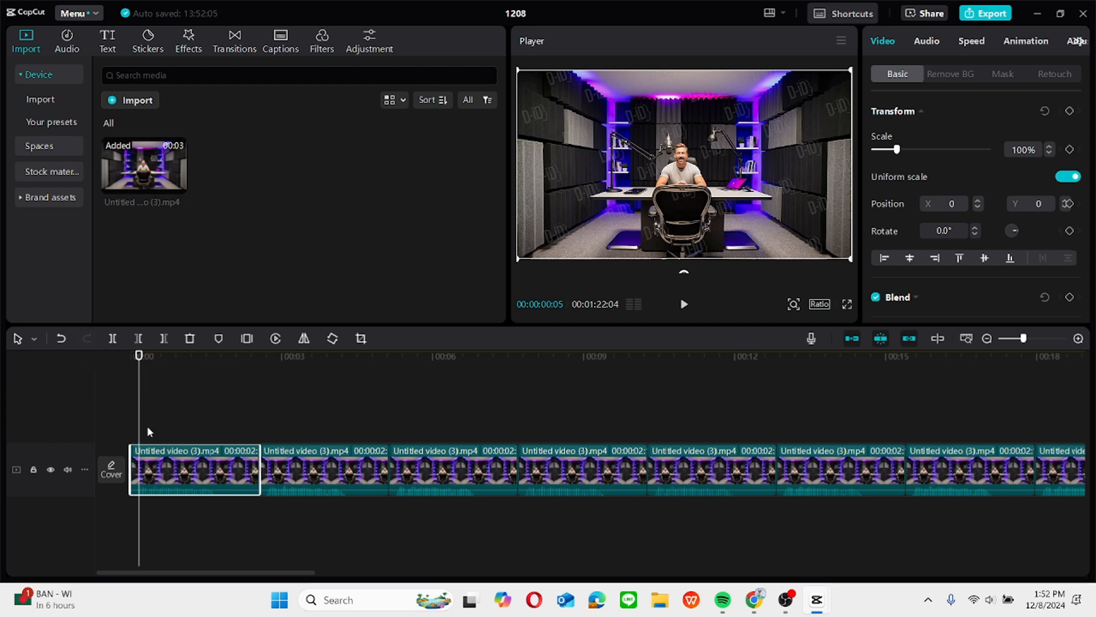
click(123, 428)
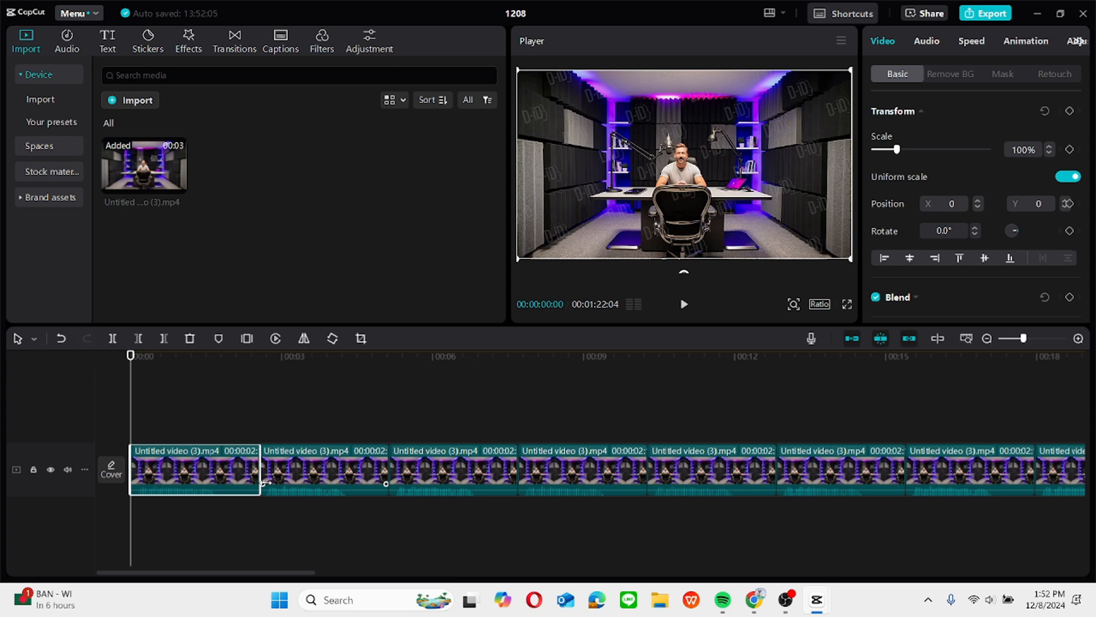
- Mute all the video clips on the timeline by lowering their volume to the minimum
key(ctrl+a)
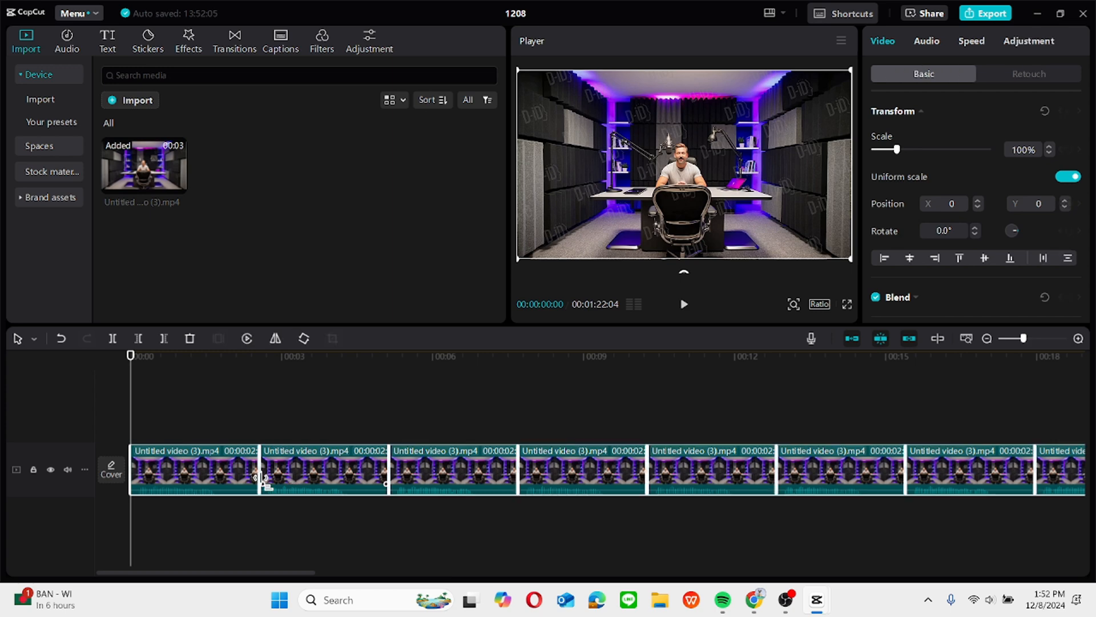
click(936, 44)
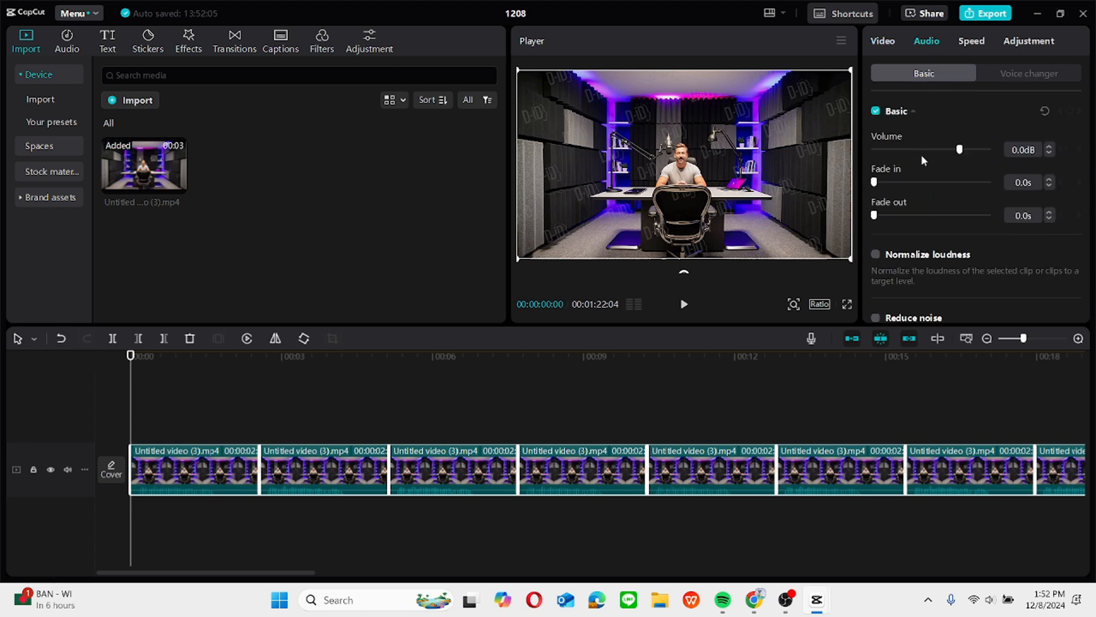
drag(961, 150, 858, 155)
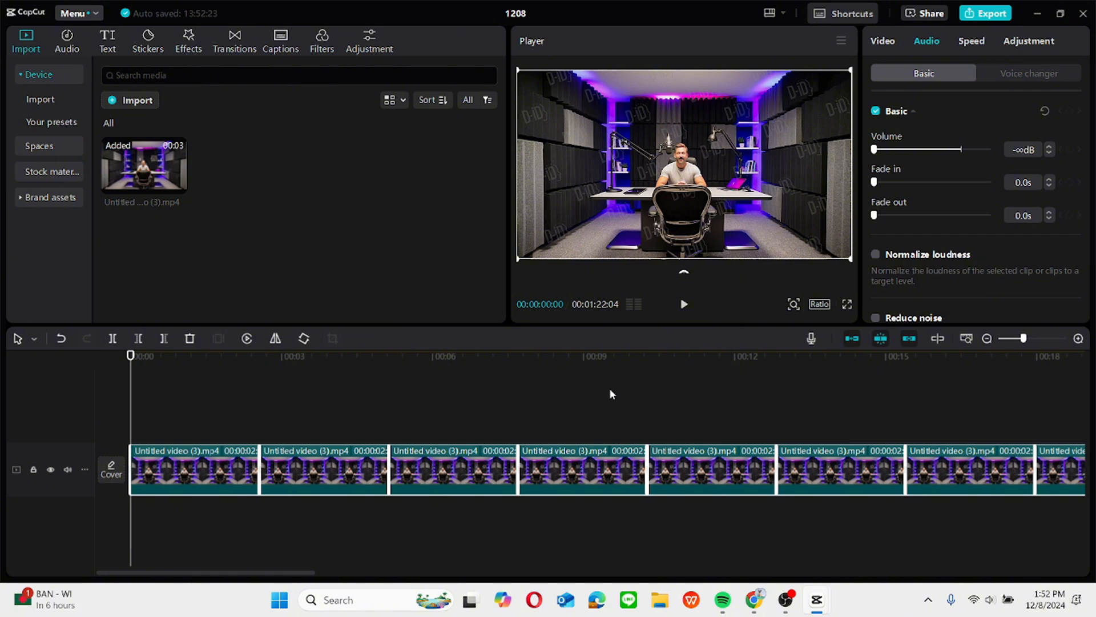
click(553, 396)
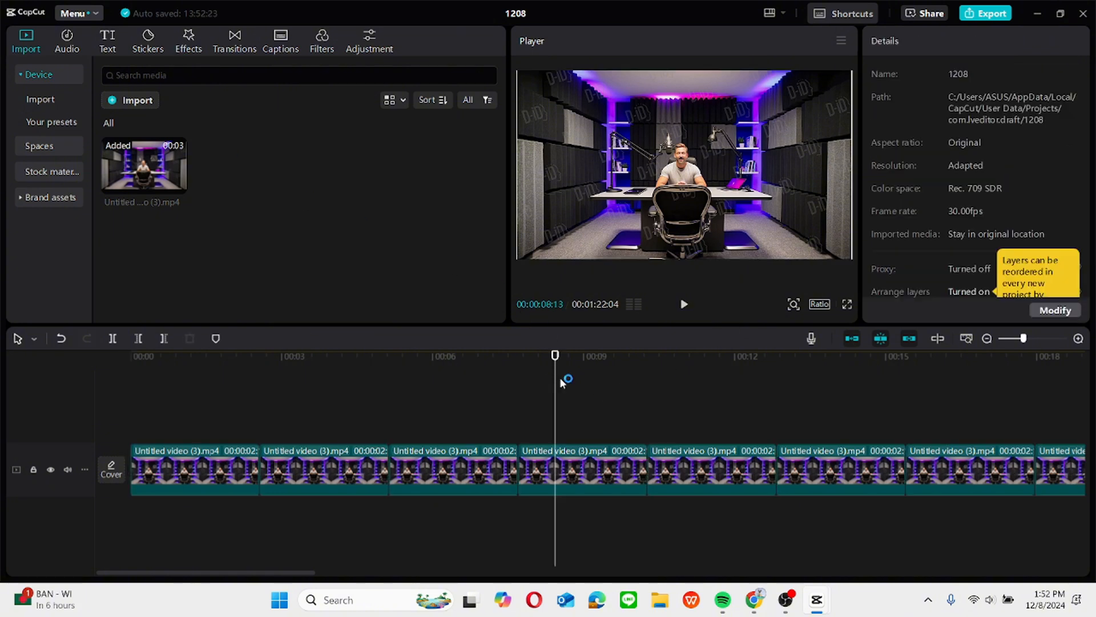
- Import the "tmpdes7i9jw" audio file from the Downloads folder and add it to the start of the timeline
click(114, 387)
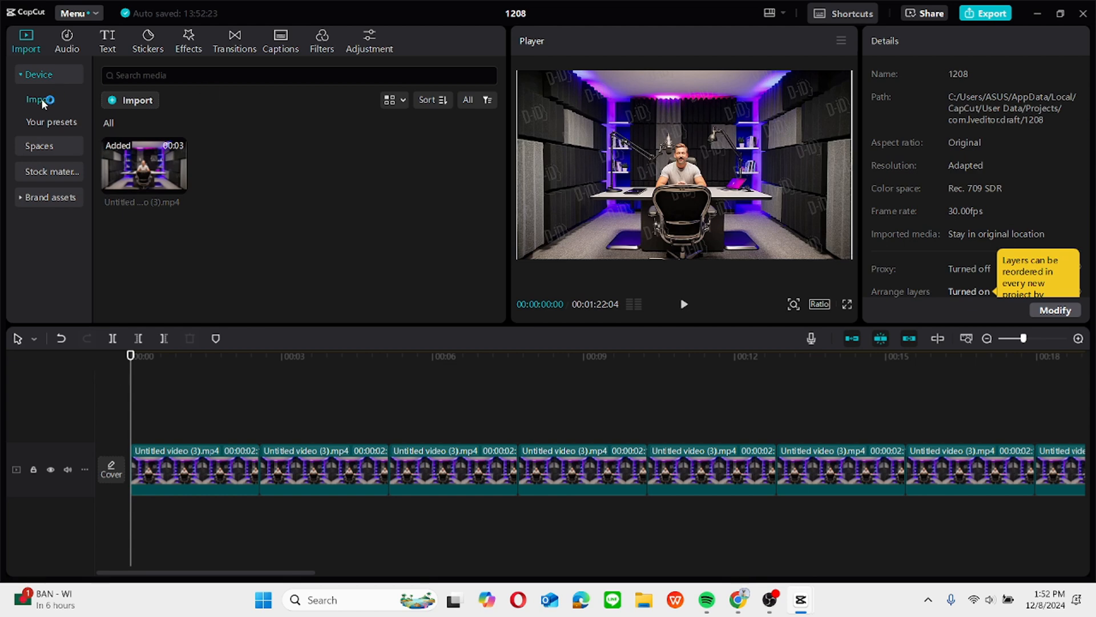
click(139, 101)
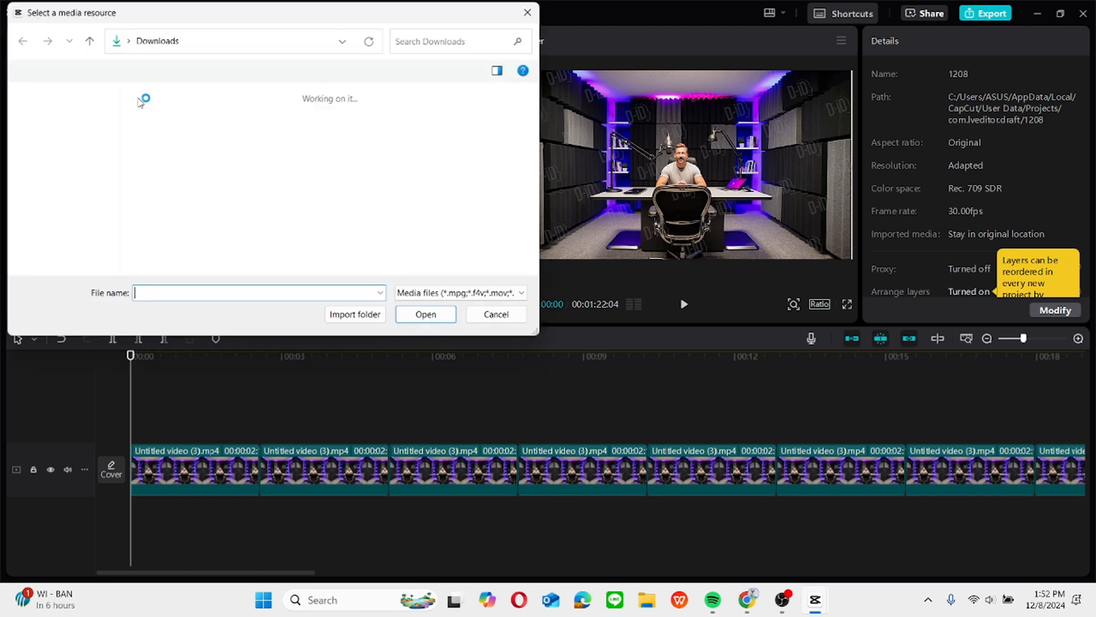
click(172, 121)
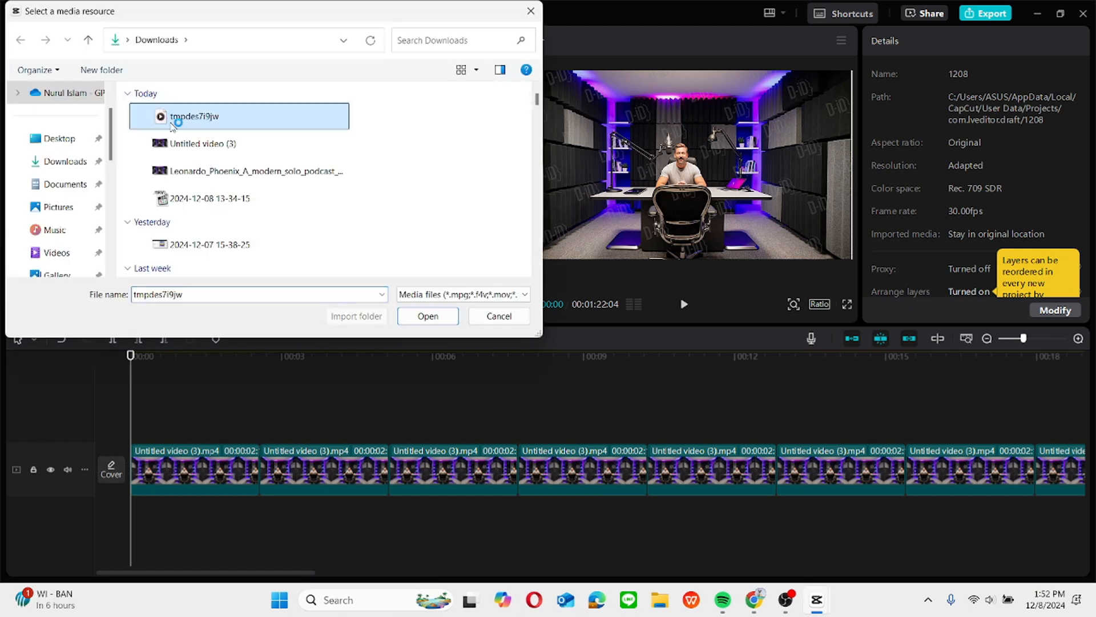
click(437, 318)
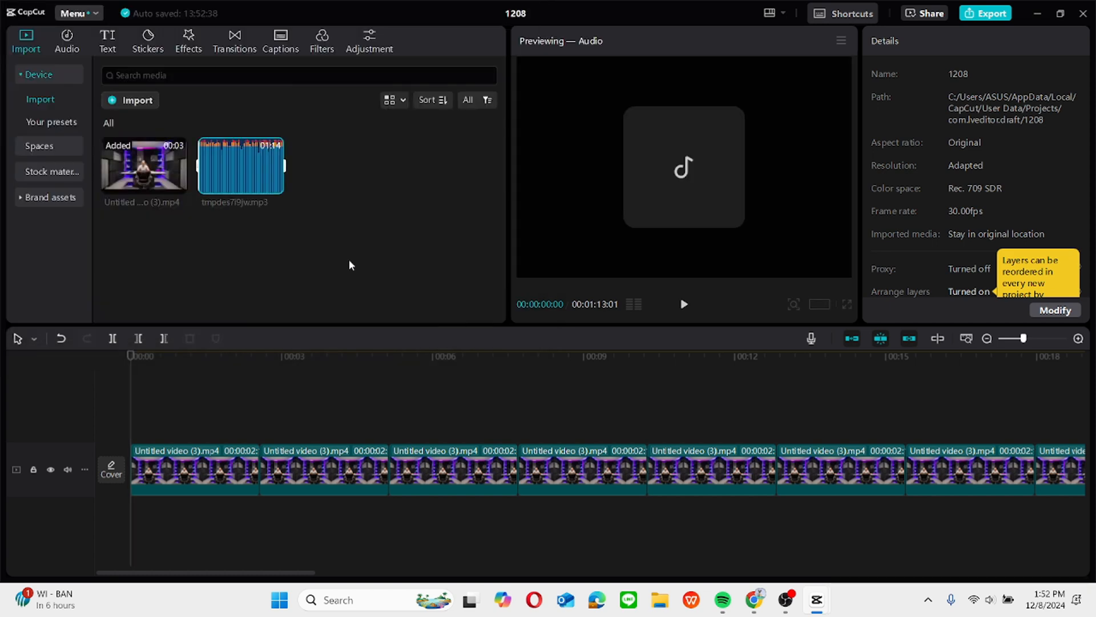
click(275, 186)
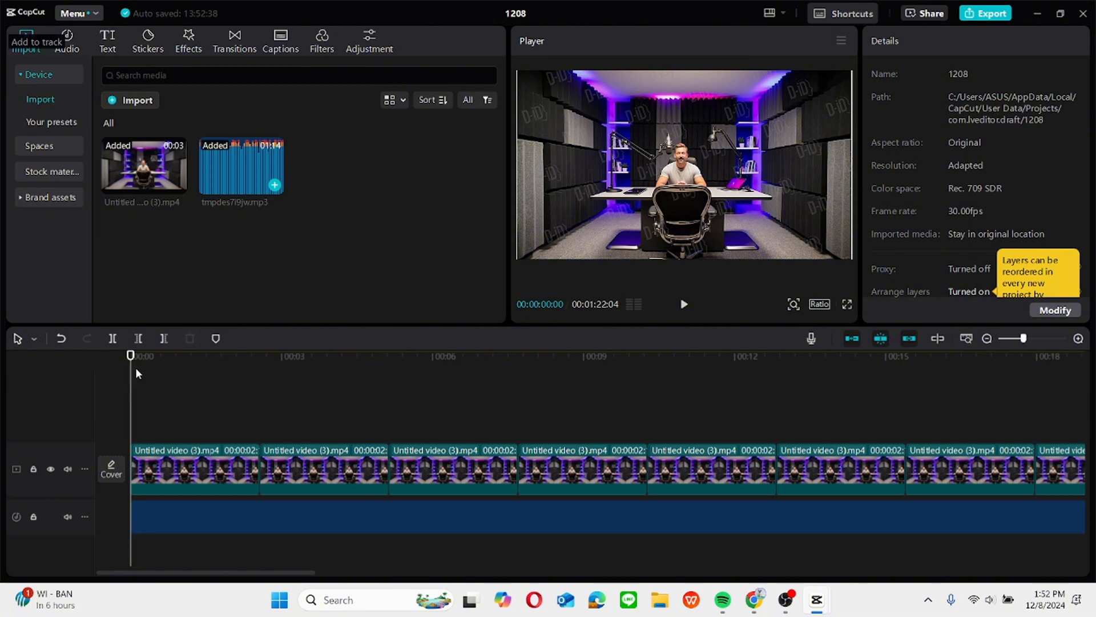
click(312, 530)
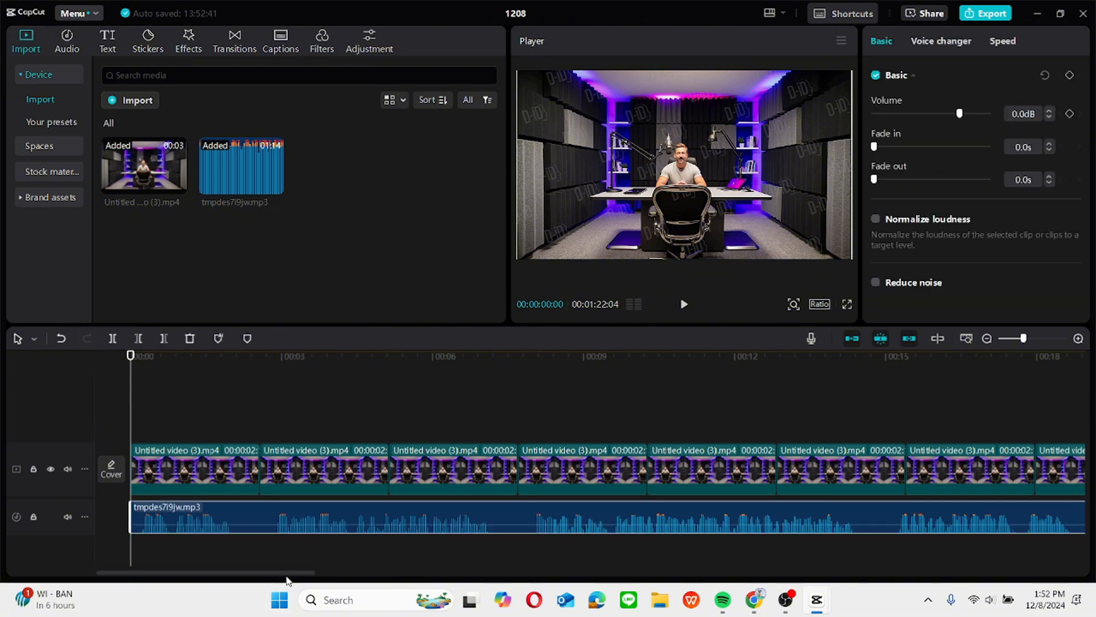
- Delete three surplus "Untitled video (3)" clips from the part of the video track that runs past the end of the audio
drag(280, 572, 979, 543)
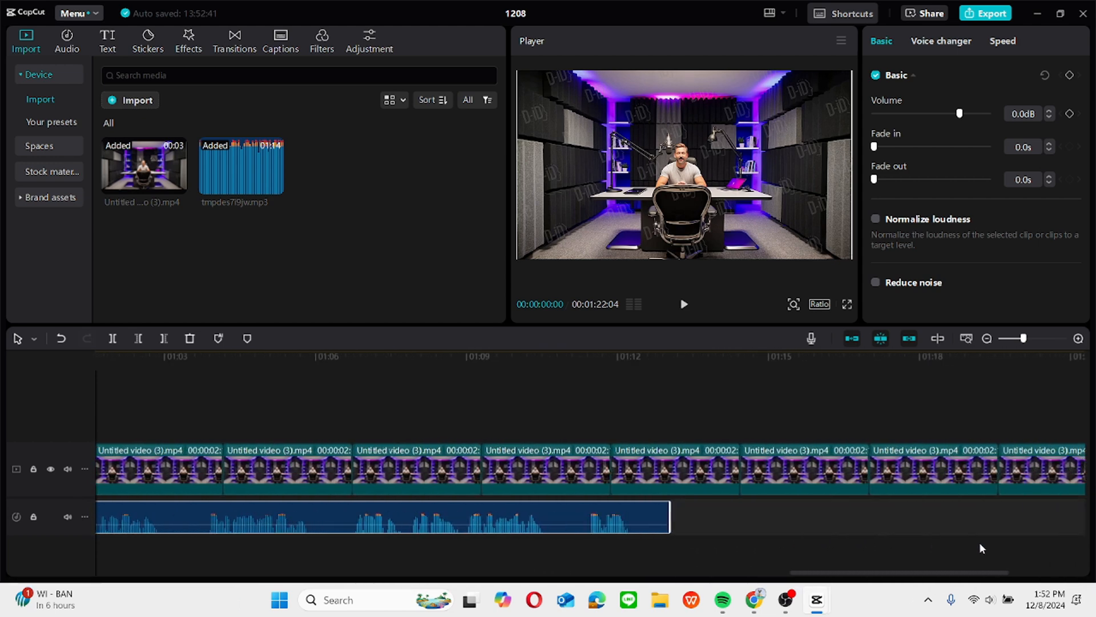
click(782, 469)
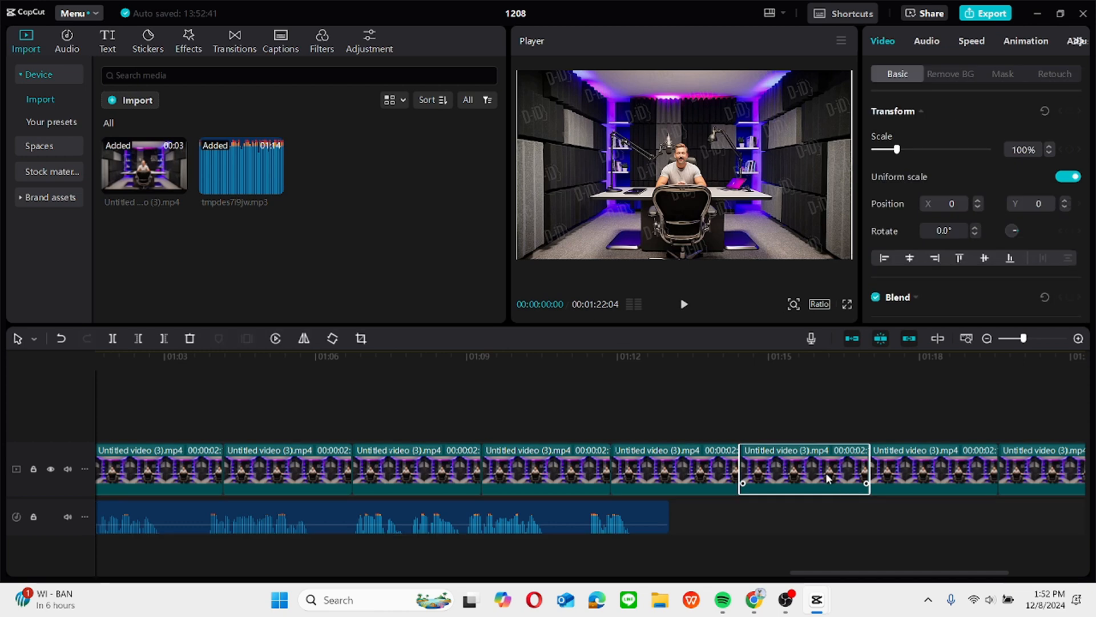
drag(826, 475, 933, 475)
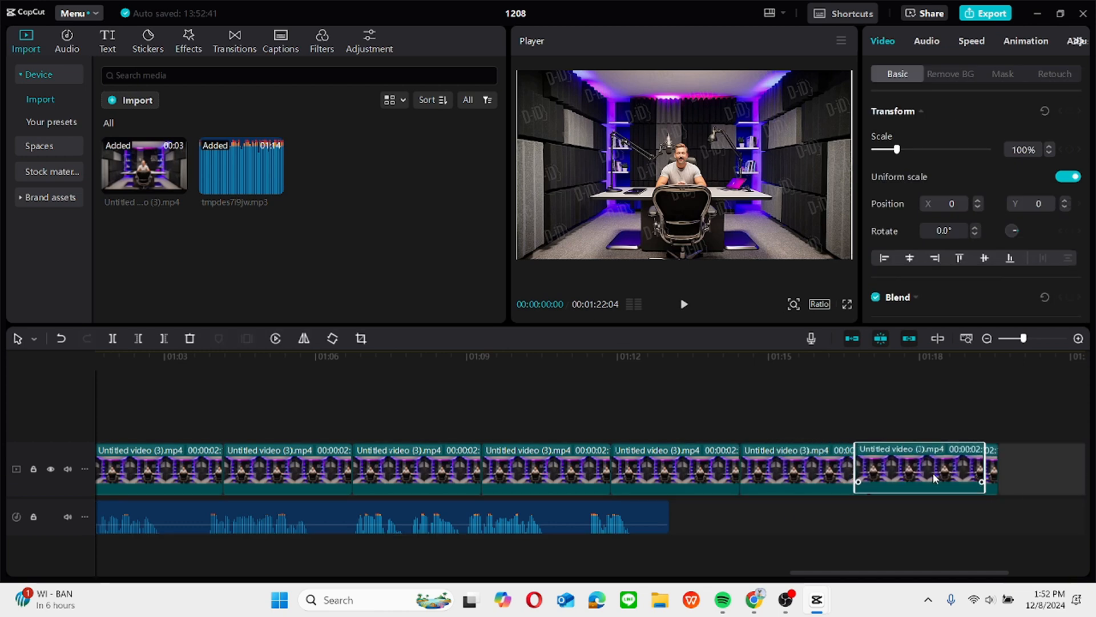
click(793, 478)
right_click(793, 478)
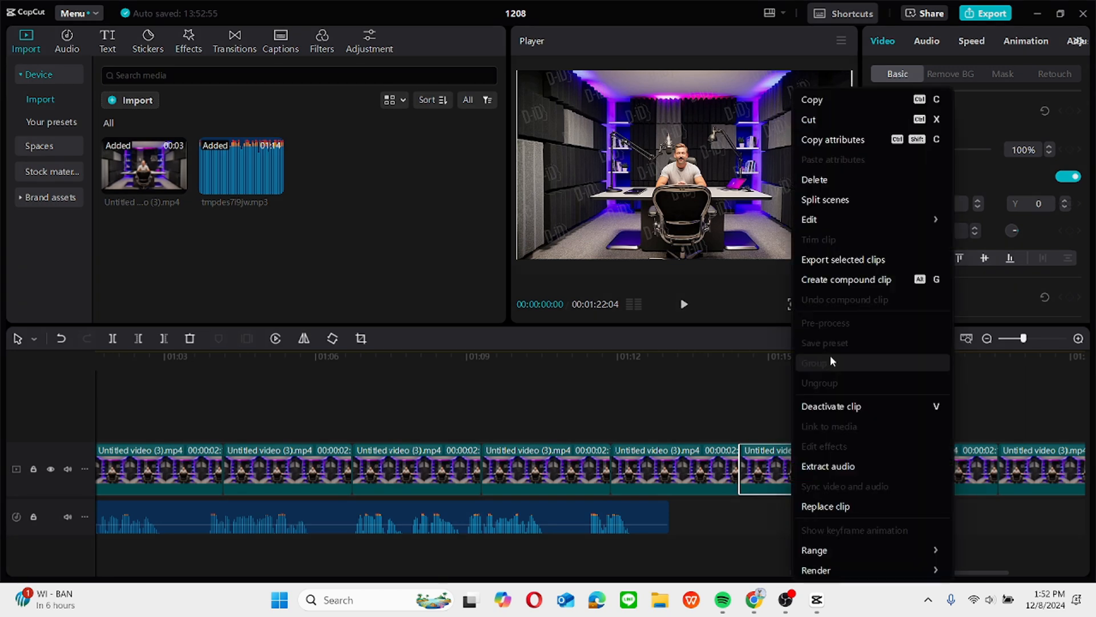
click(819, 175)
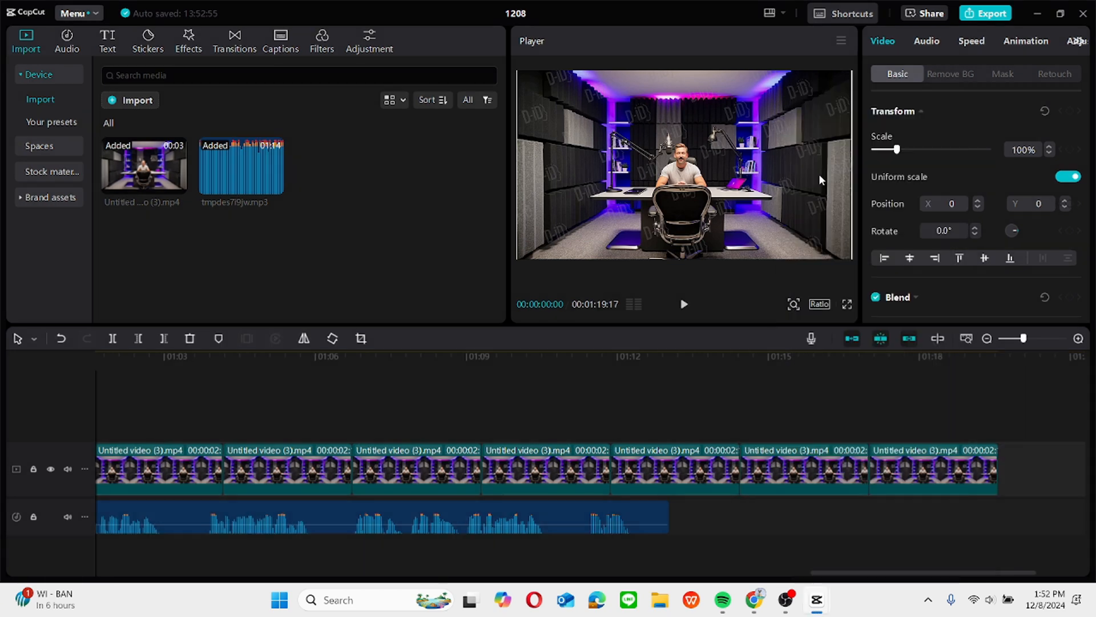
click(799, 478)
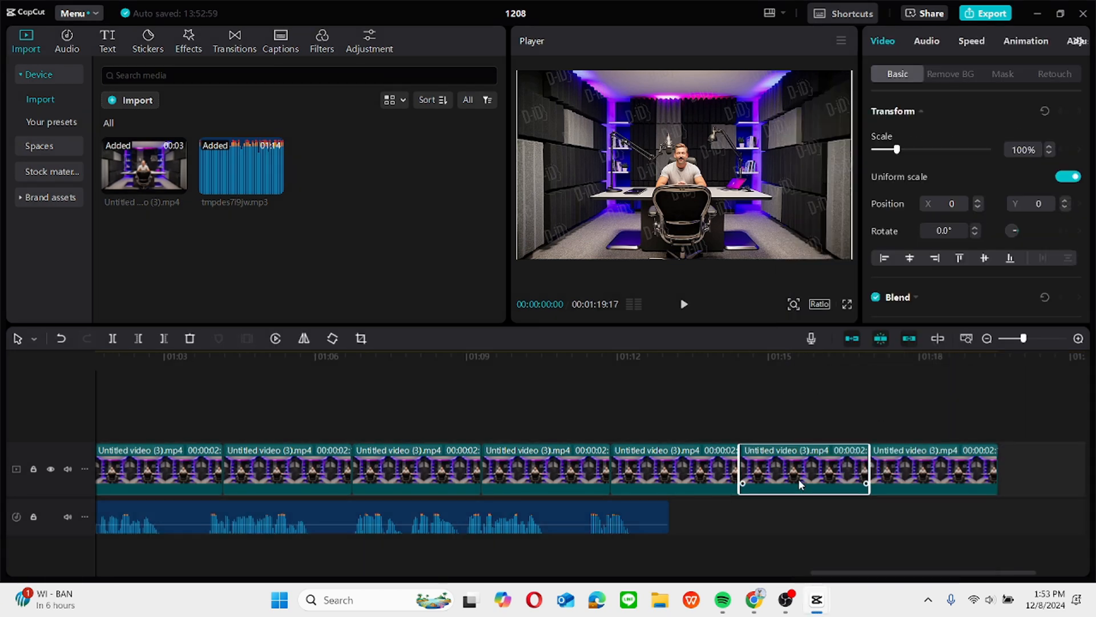
right_click(811, 477)
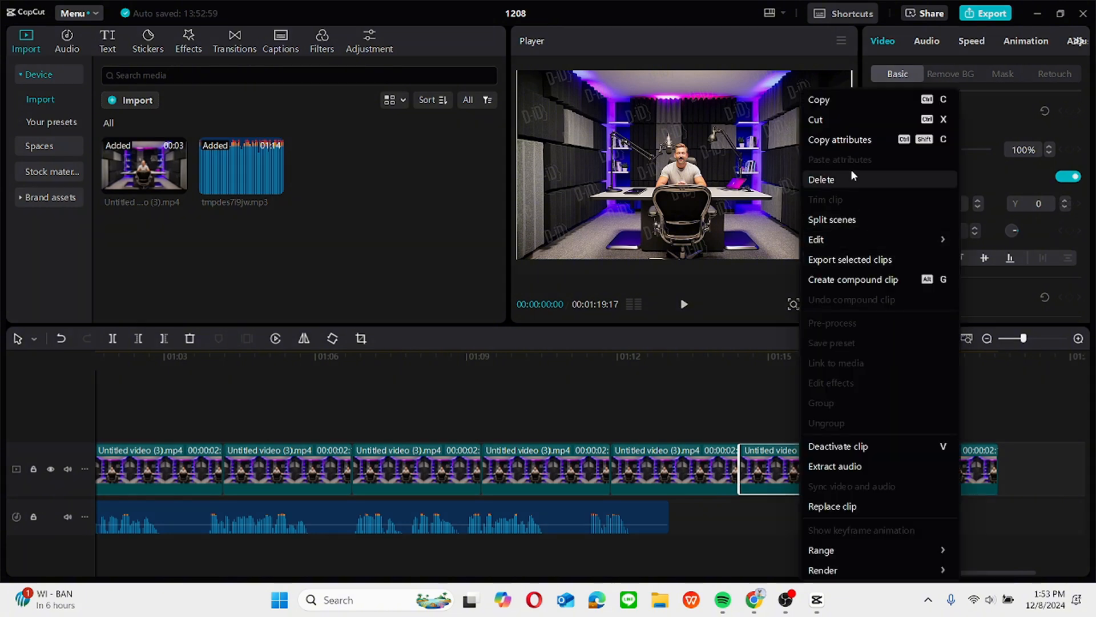
click(851, 175)
click(826, 474)
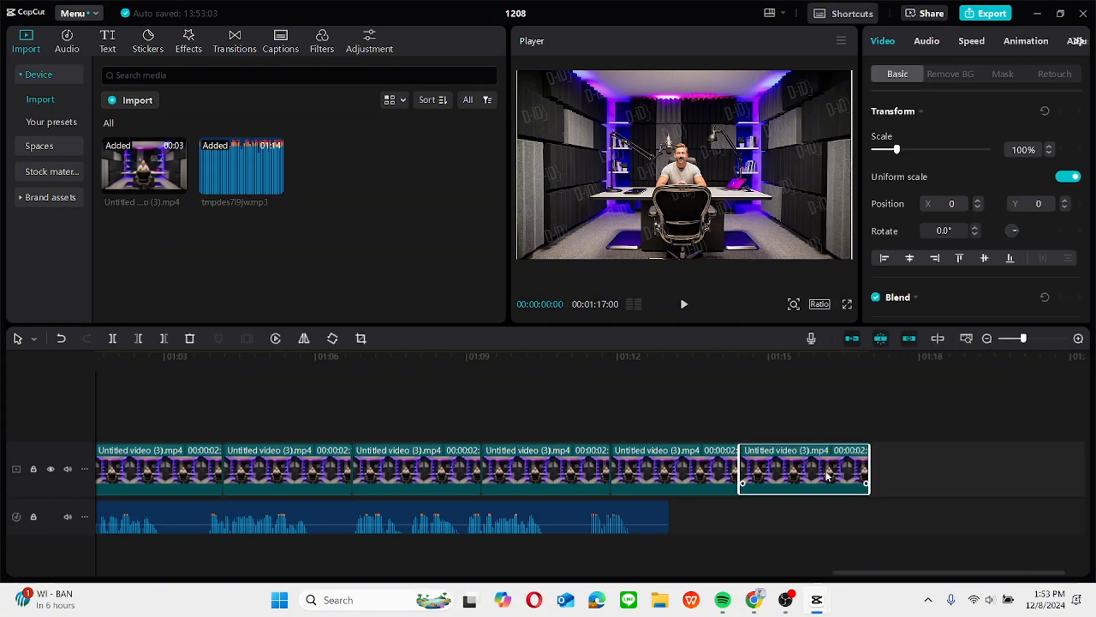
right_click(811, 474)
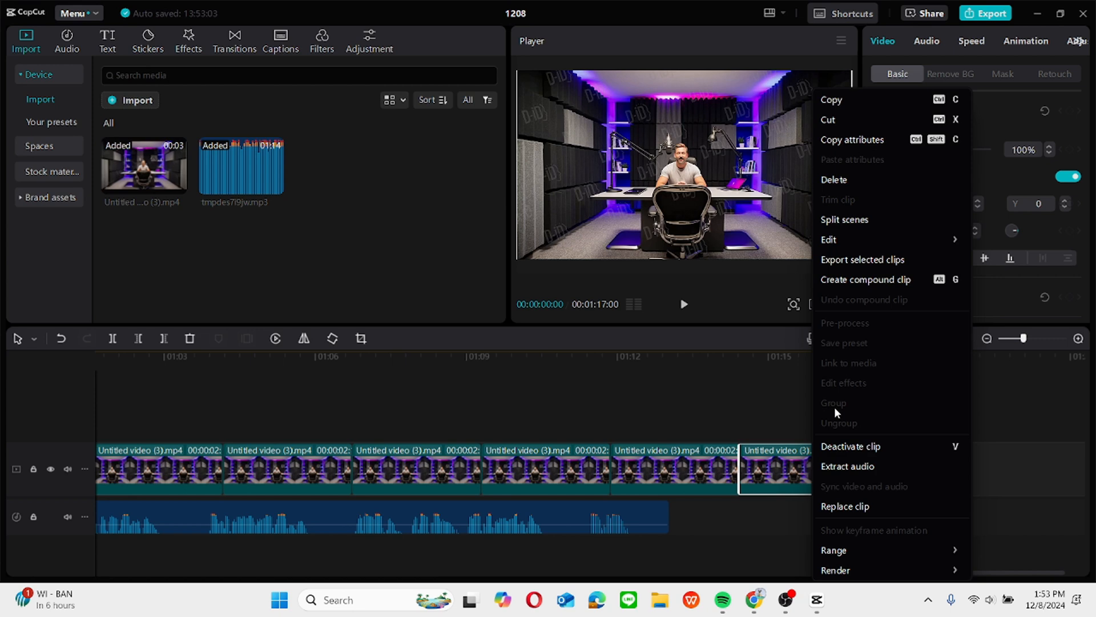
click(877, 178)
- Trim the end of the last video clip to match the end of the audio, making the timeline 1:13:01 long
click(783, 475)
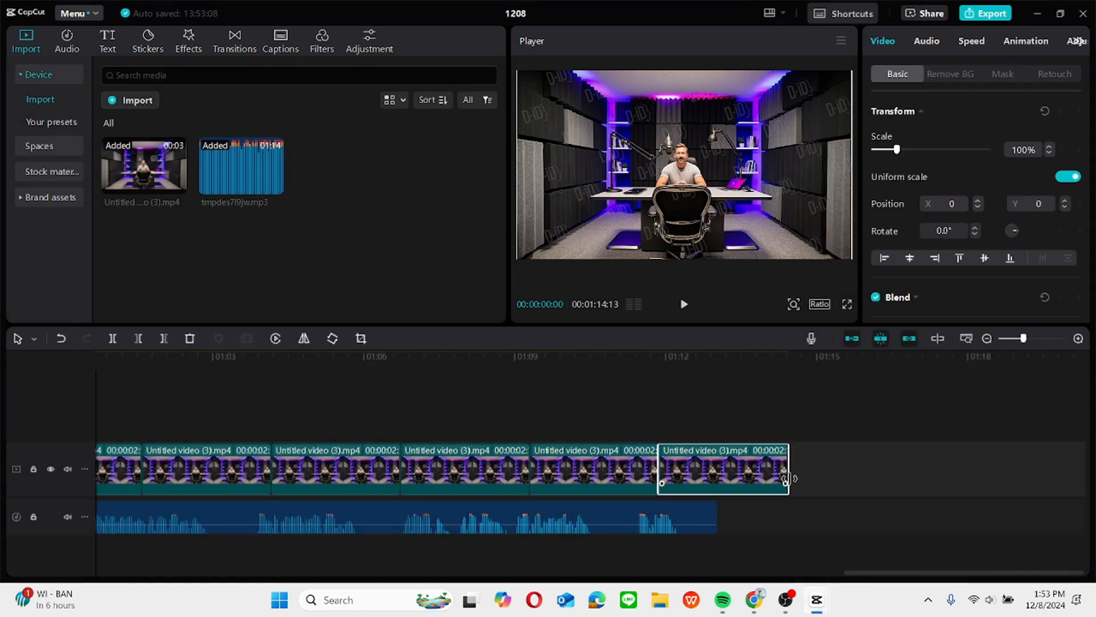
drag(787, 478, 771, 469)
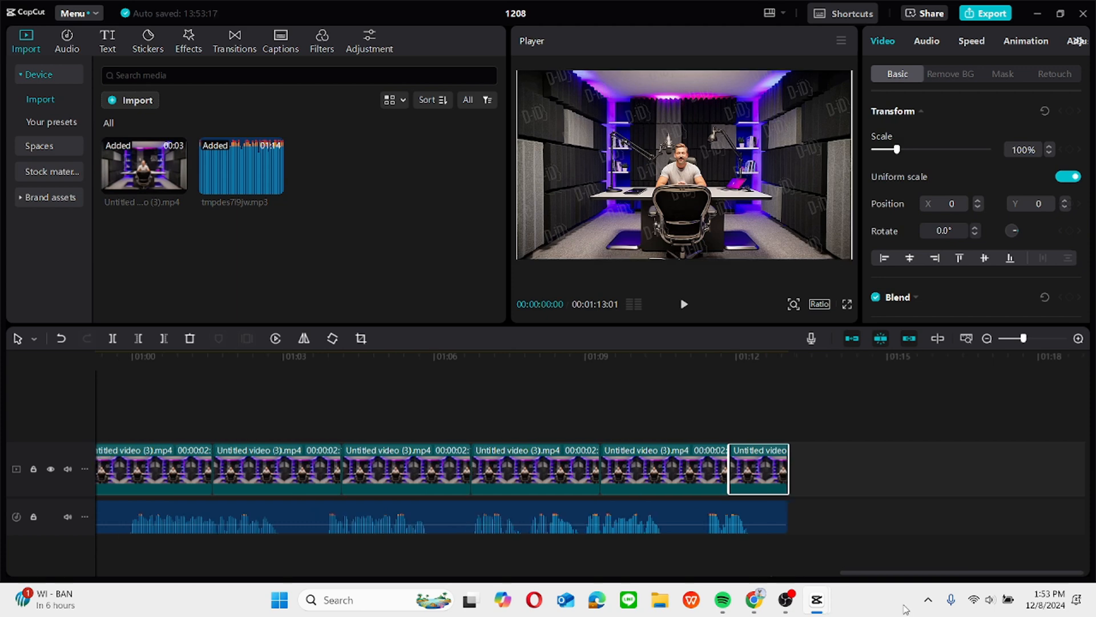
drag(882, 572, 94, 596)
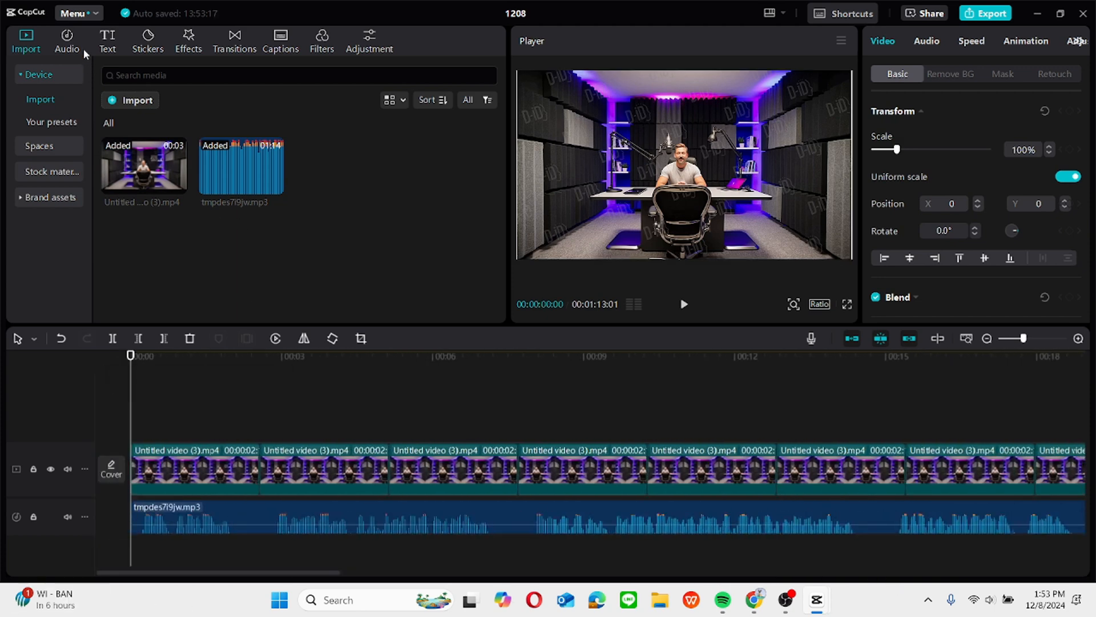
- Generate automatic captions for the timeline with English as the spoken language
click(271, 51)
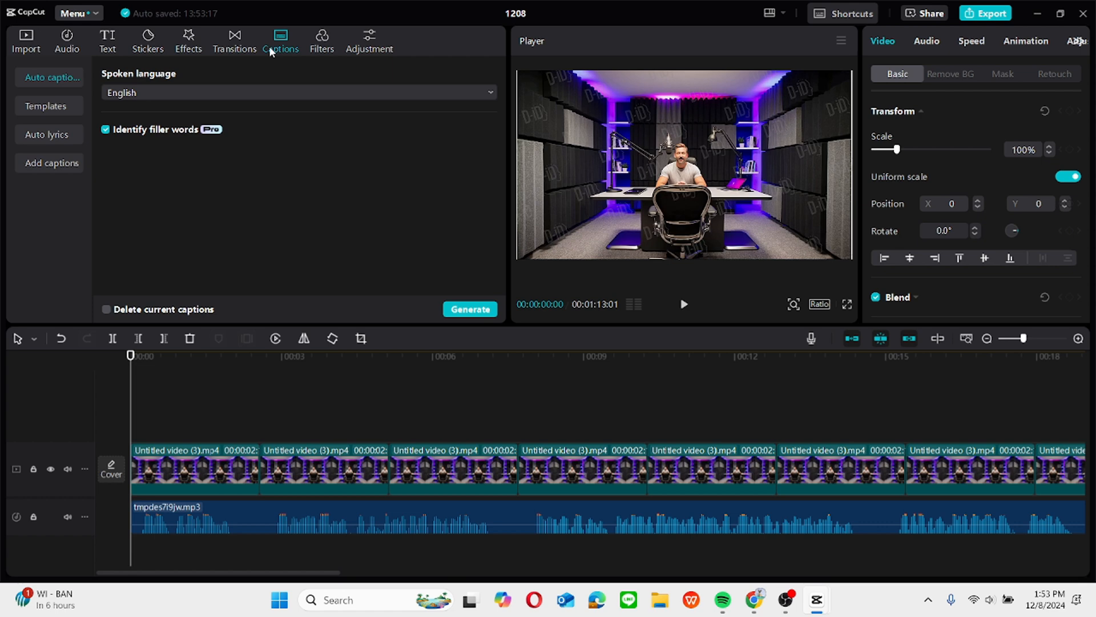
click(455, 309)
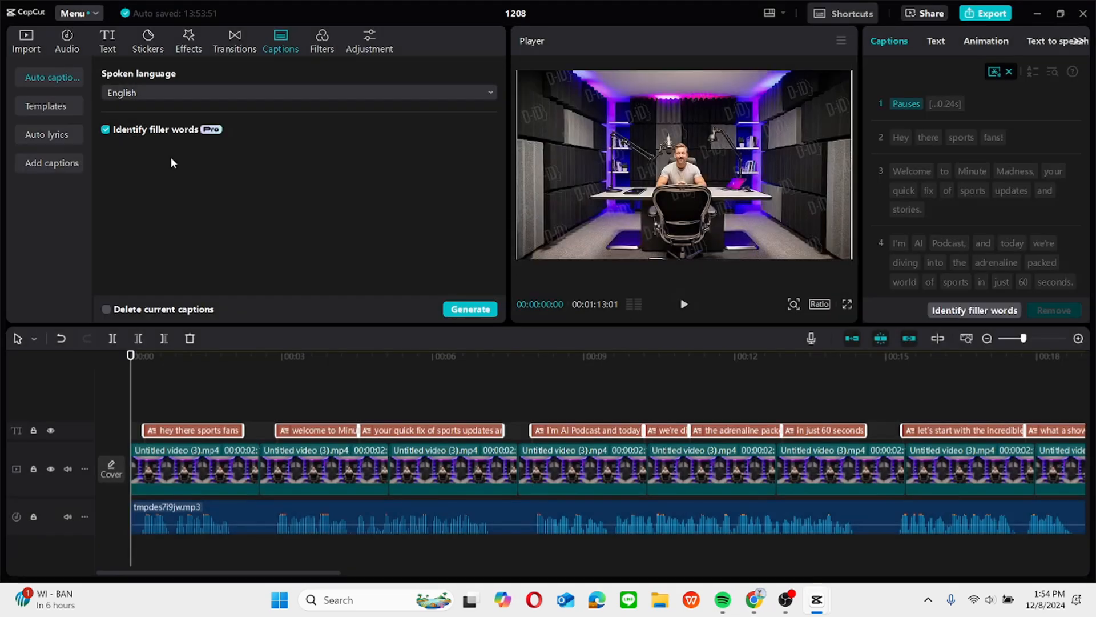
- Try the Blur video effect at the start of the timeline and play the opening seconds
click(187, 49)
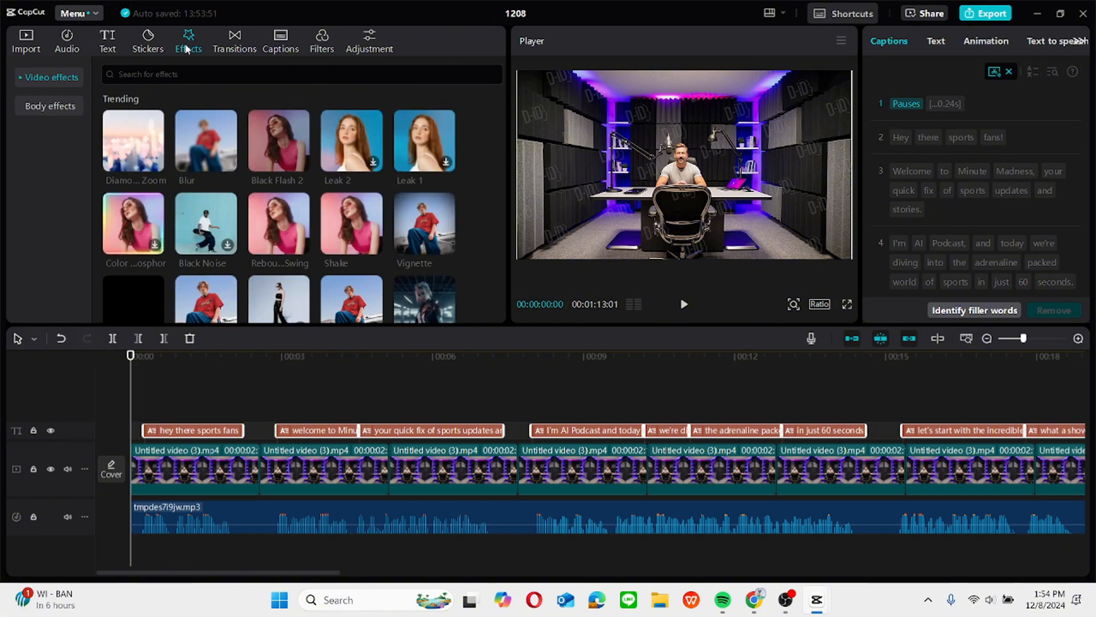
click(190, 143)
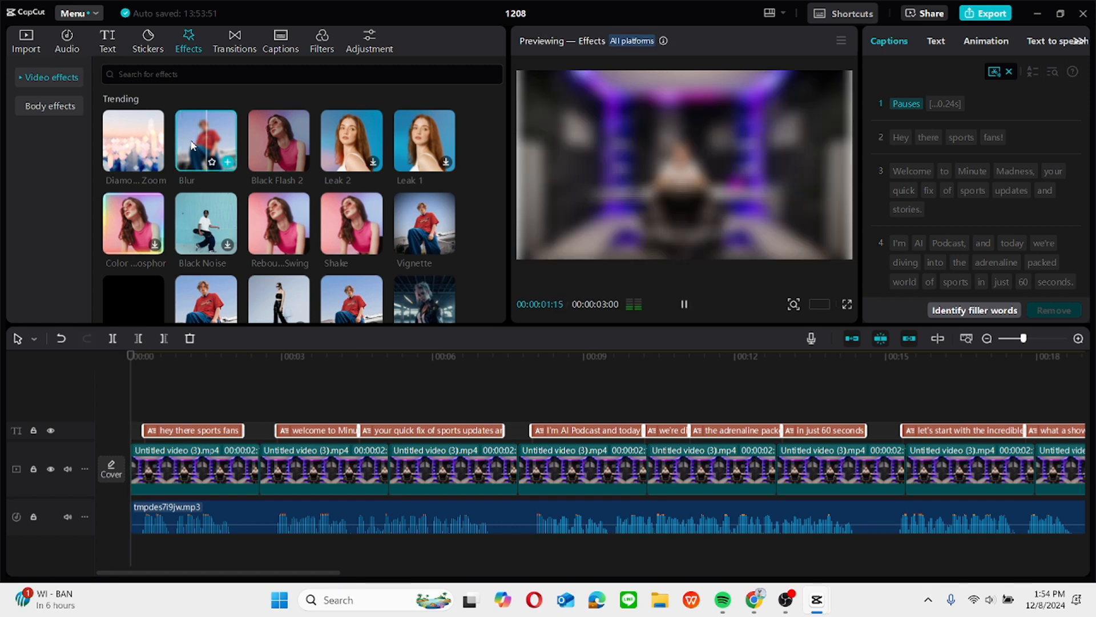
click(227, 163)
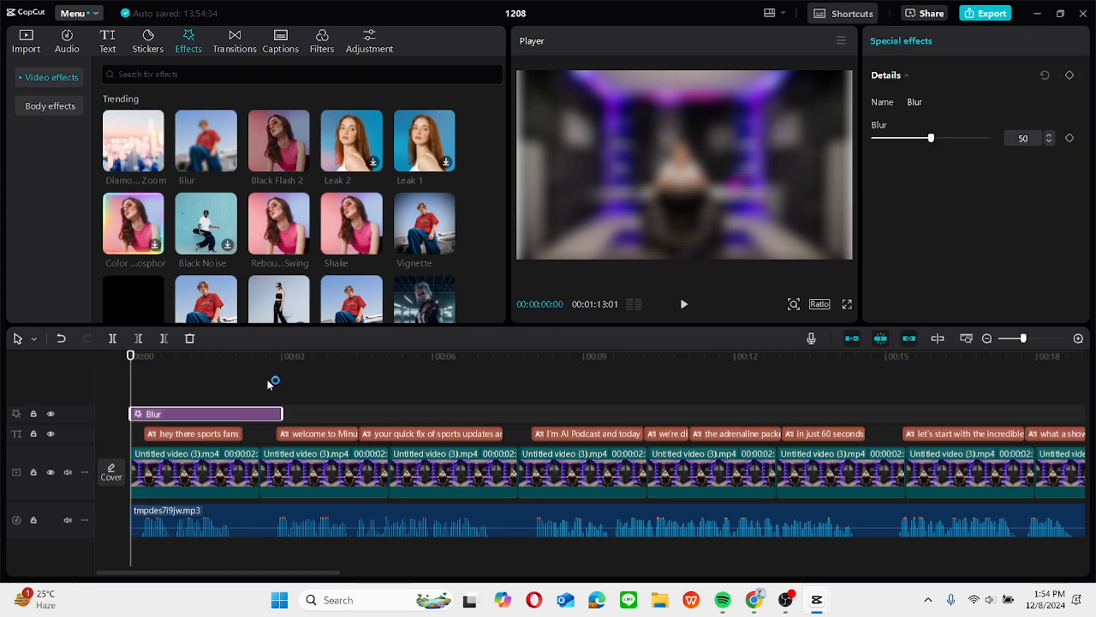
click(684, 304)
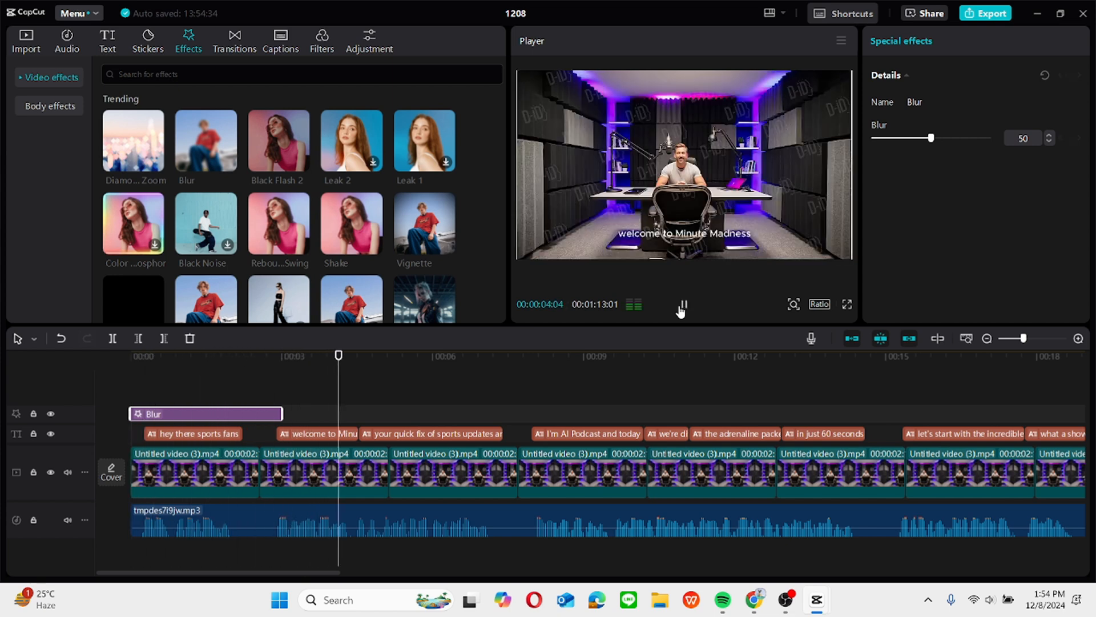
click(684, 303)
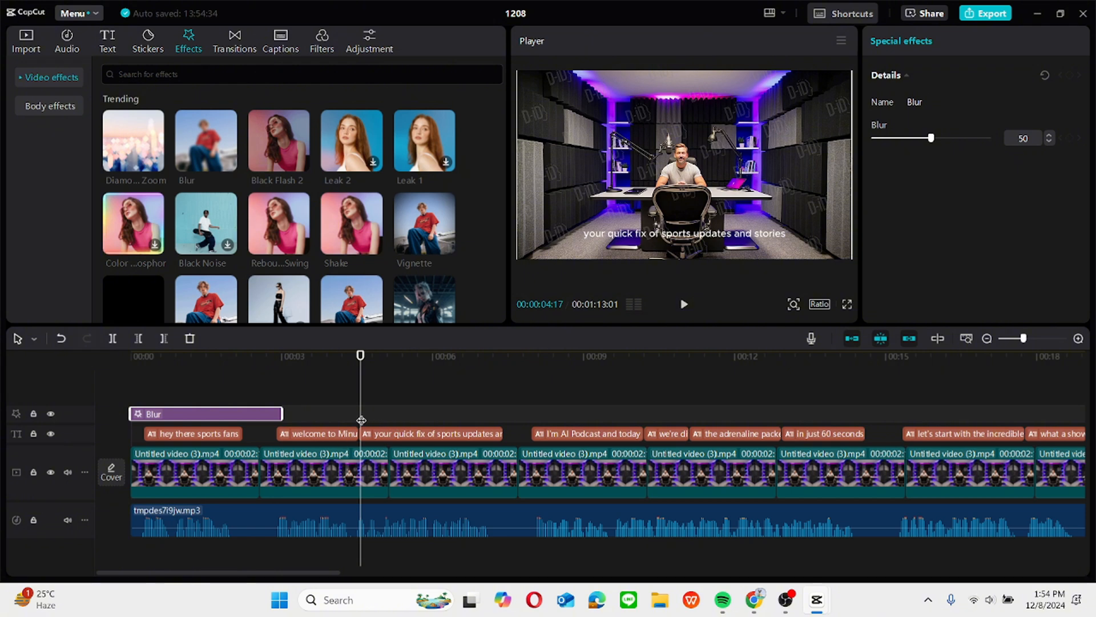
- Return the playhead to the start and delete the Blur effect from the timeline
drag(363, 410, 87, 419)
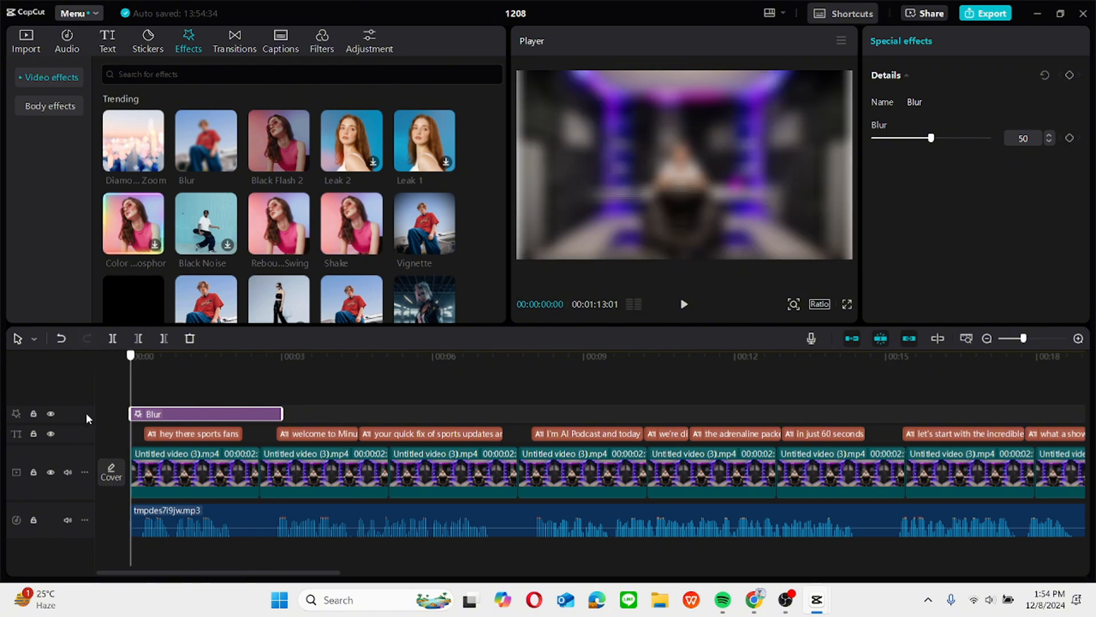
right_click(240, 414)
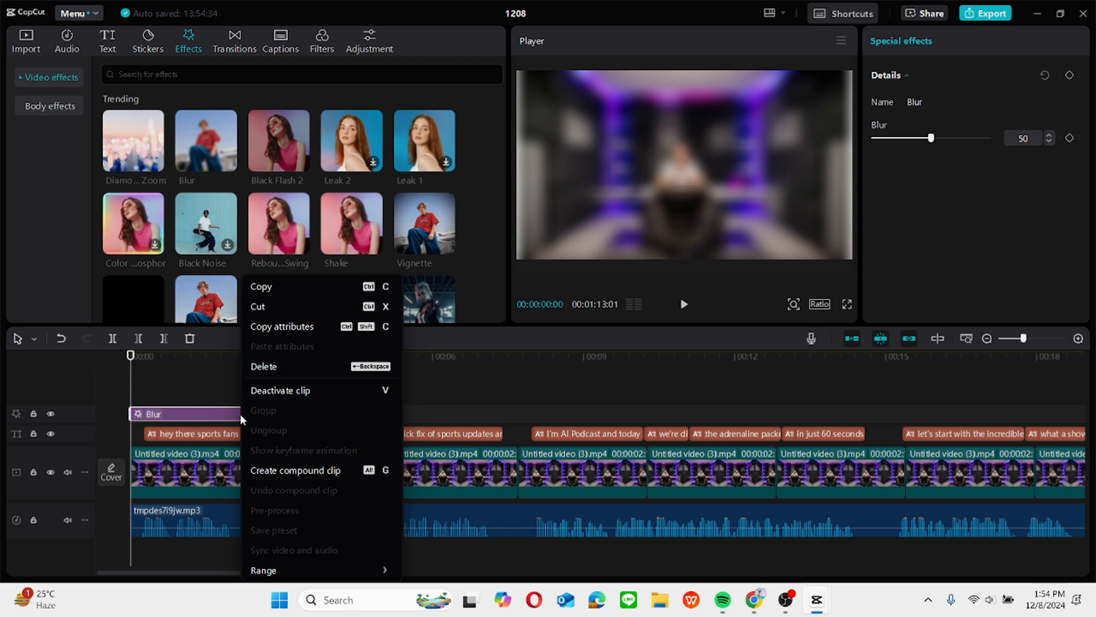
click(286, 365)
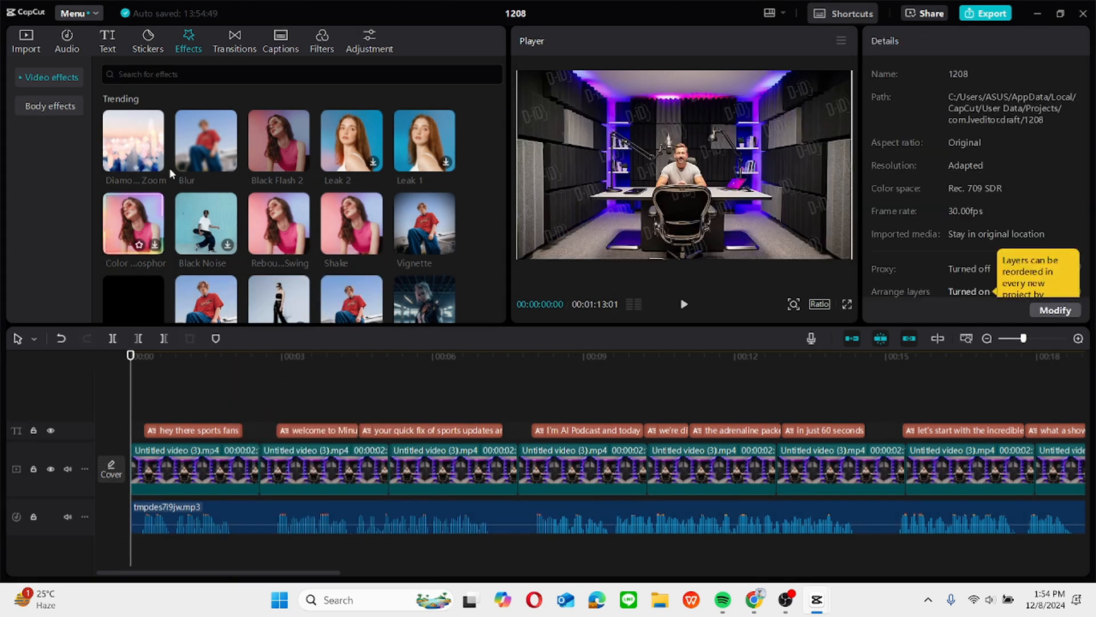
- Add the Diamond Zoom video effect at the start of the timeline and play the opening seconds
click(132, 142)
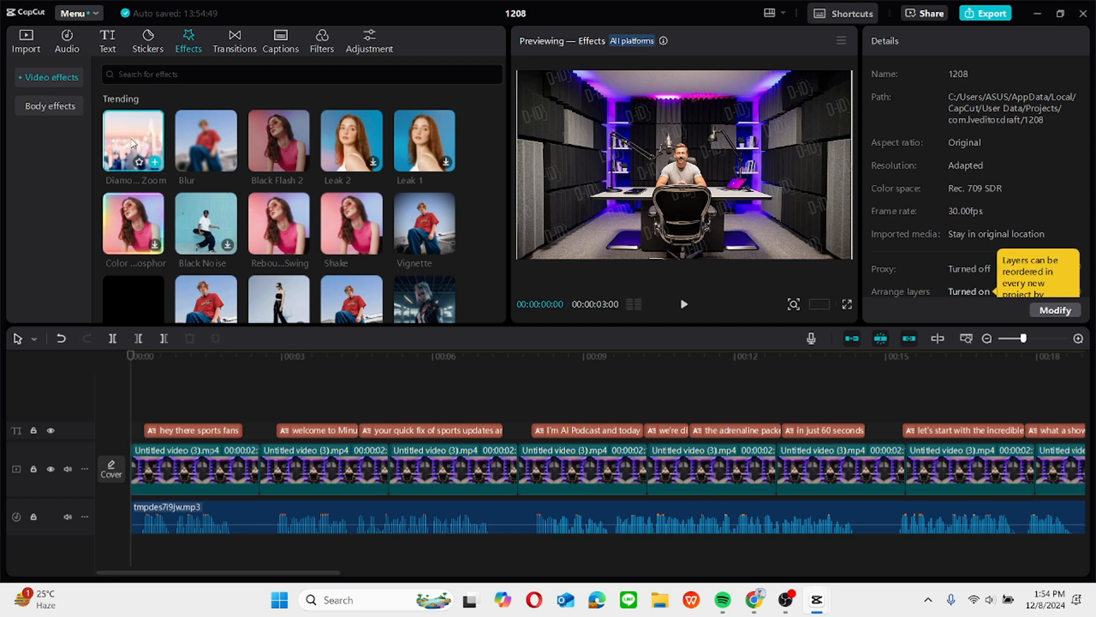
click(155, 163)
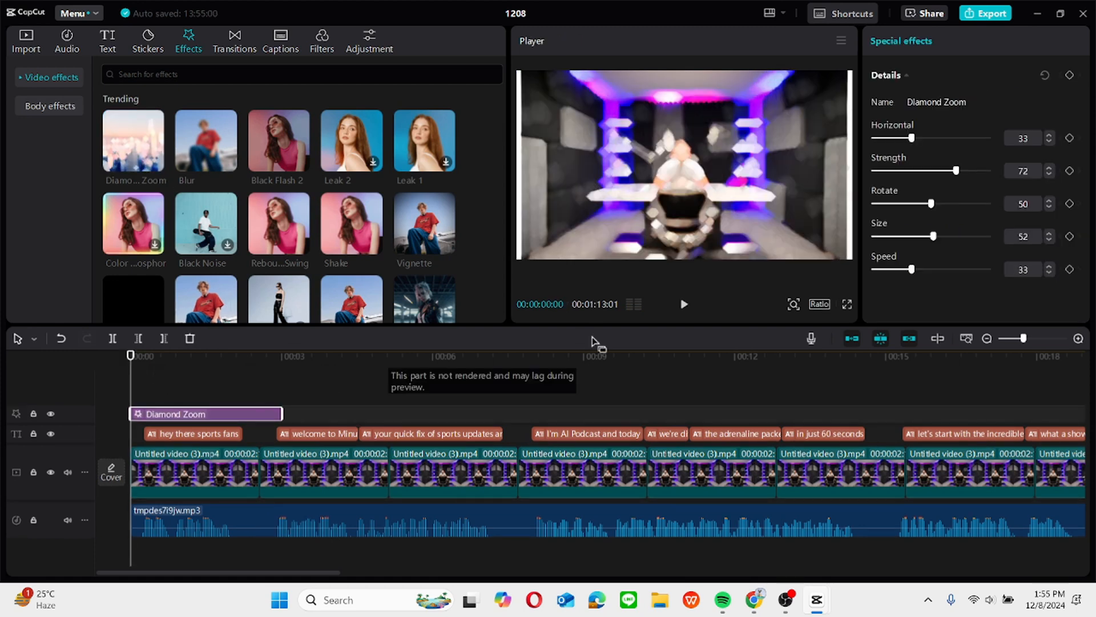
click(684, 305)
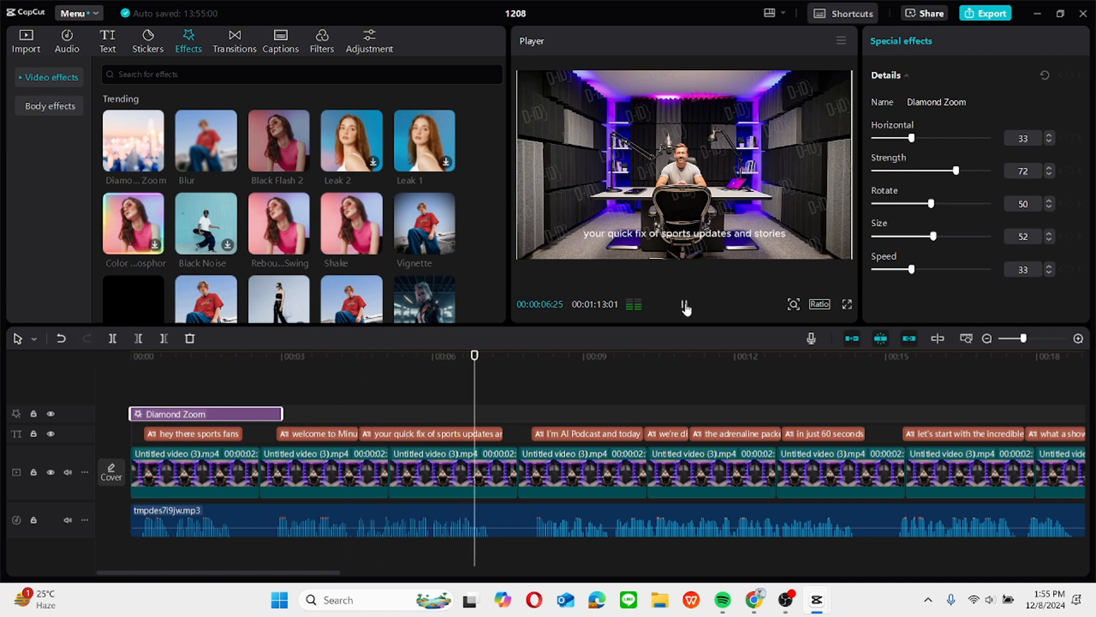
- Add the Woosh transition between the third and fourth clips, near 7 seconds, accepting duplicate frames for the short clips
click(685, 305)
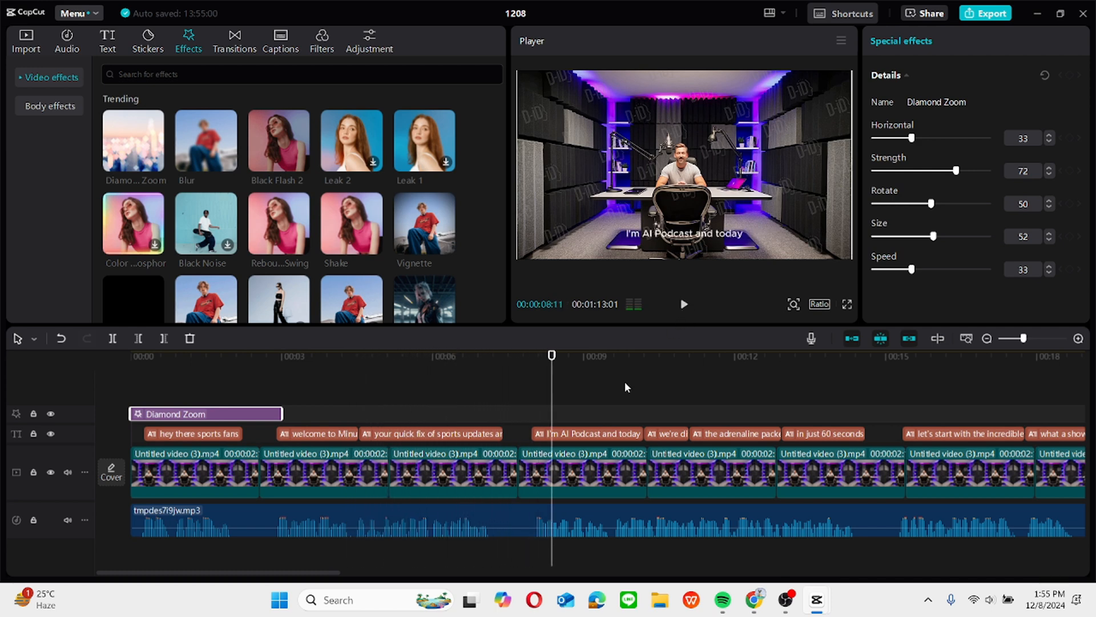
drag(540, 413, 502, 414)
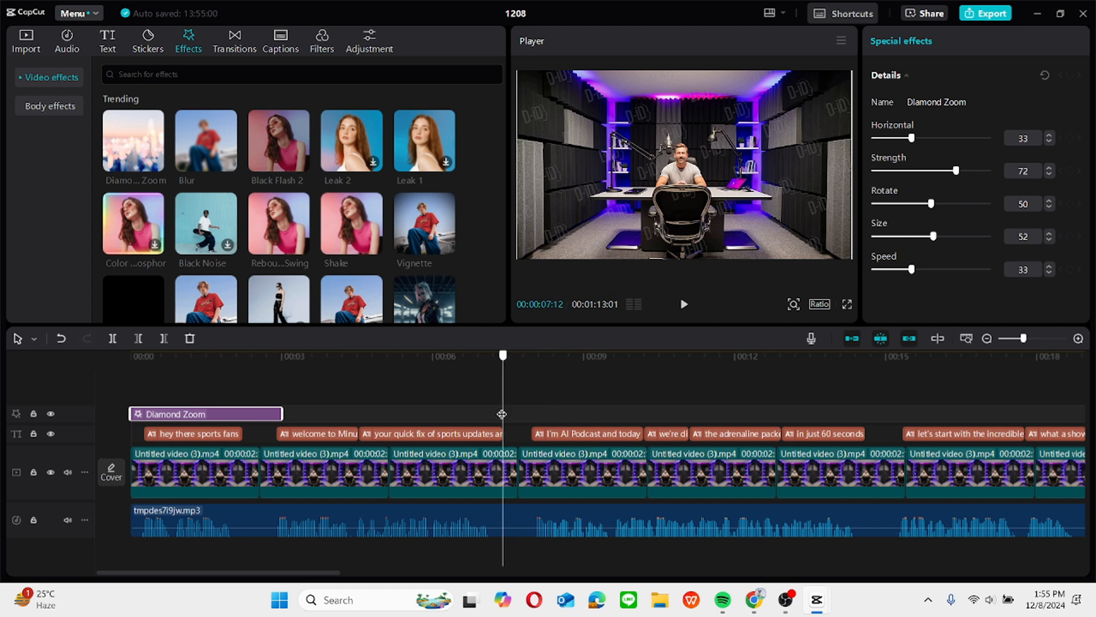
click(229, 49)
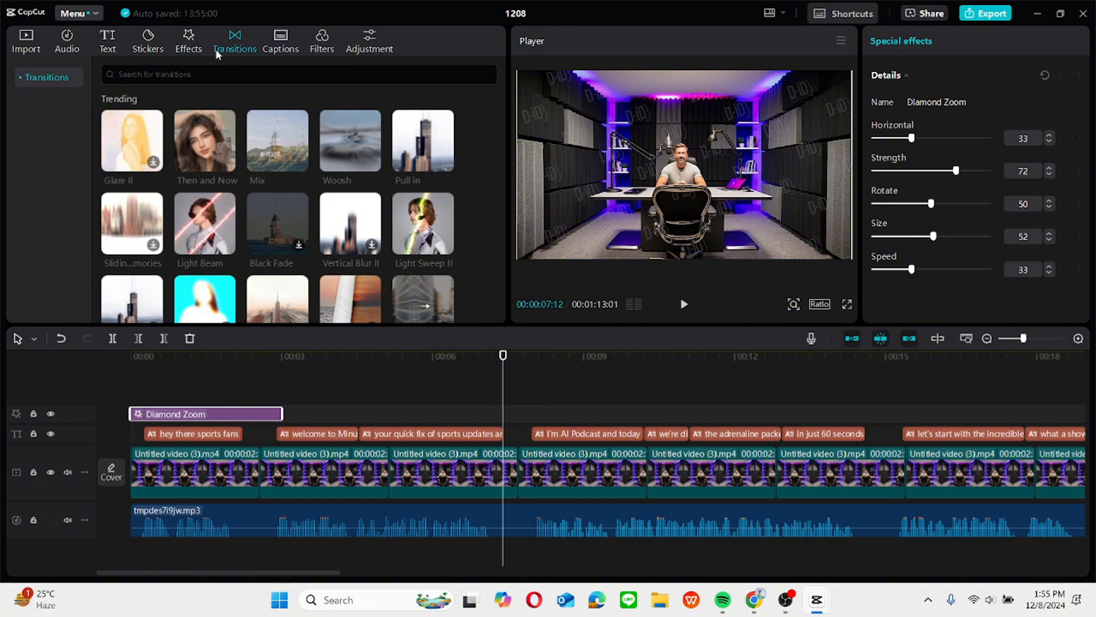
mouse_move(359, 148)
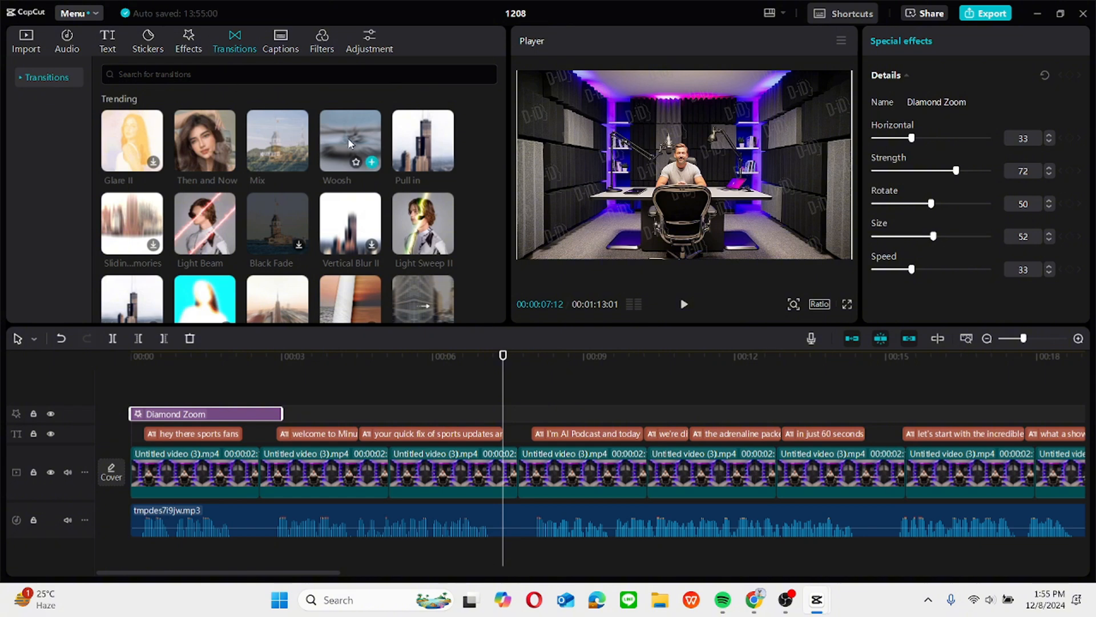
click(372, 163)
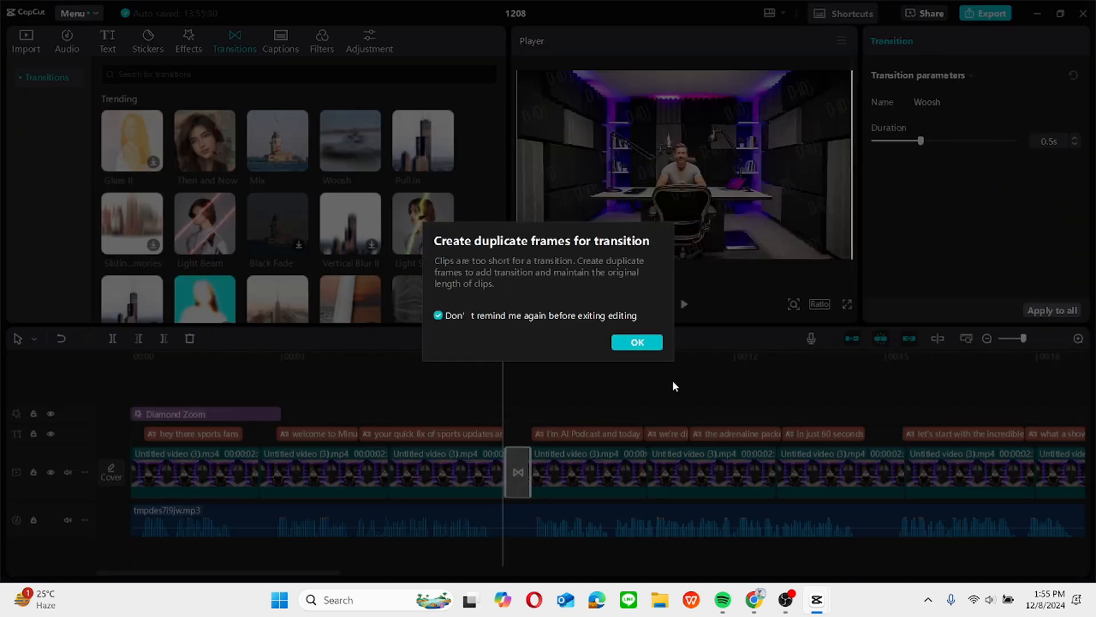
click(638, 343)
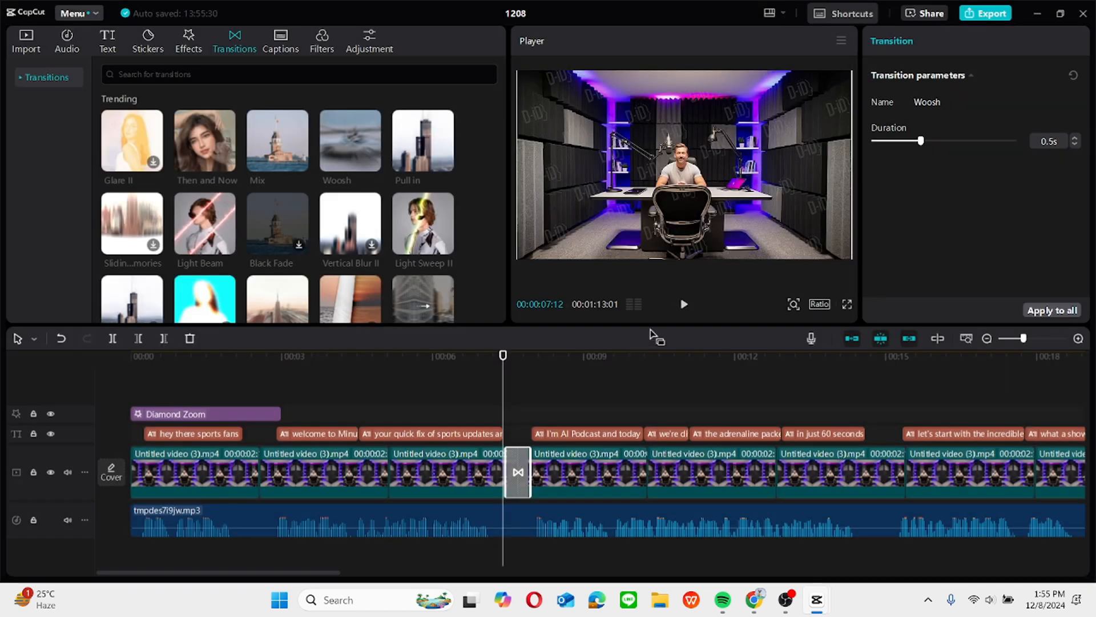
- Preview the Woosh transition, add a Light Sweep II transition between the fifth and sixth clips, and return the playhead to the start
click(684, 304)
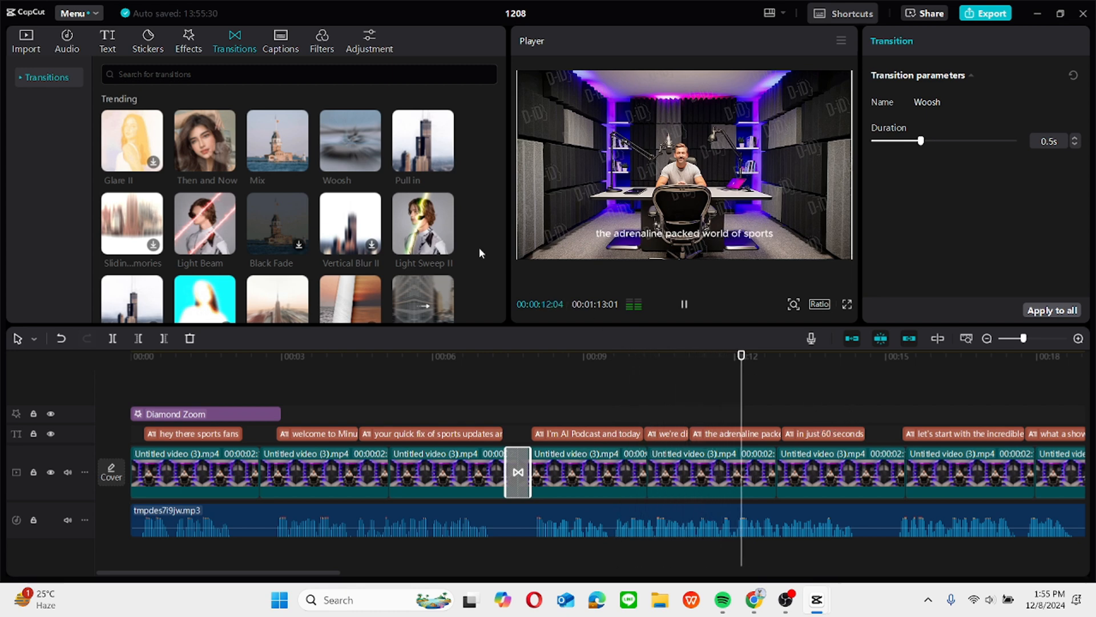
click(371, 165)
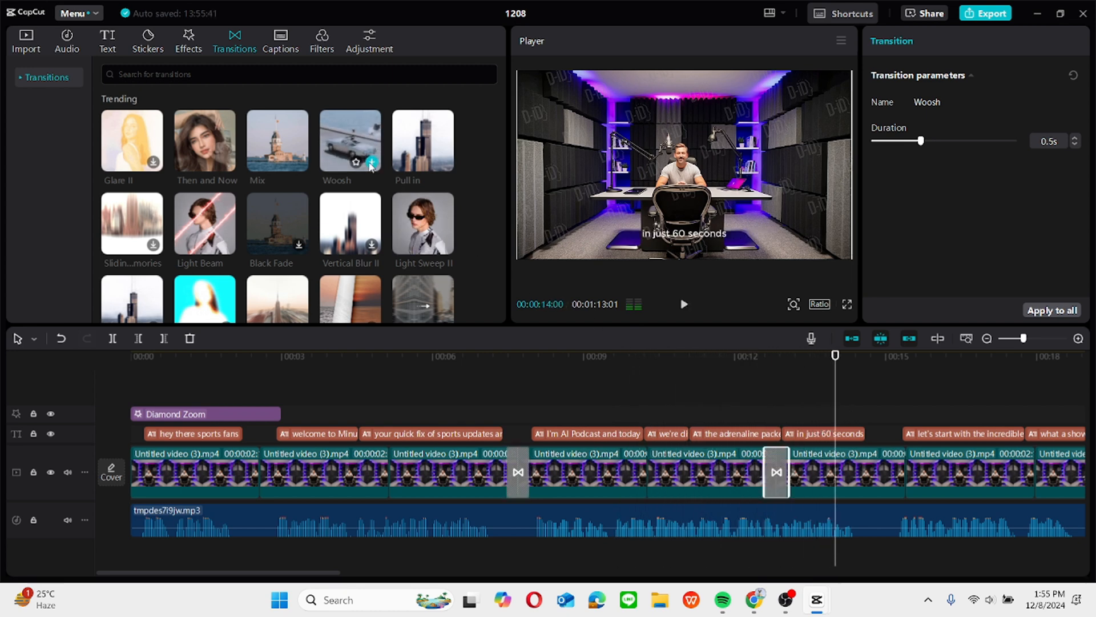
click(445, 247)
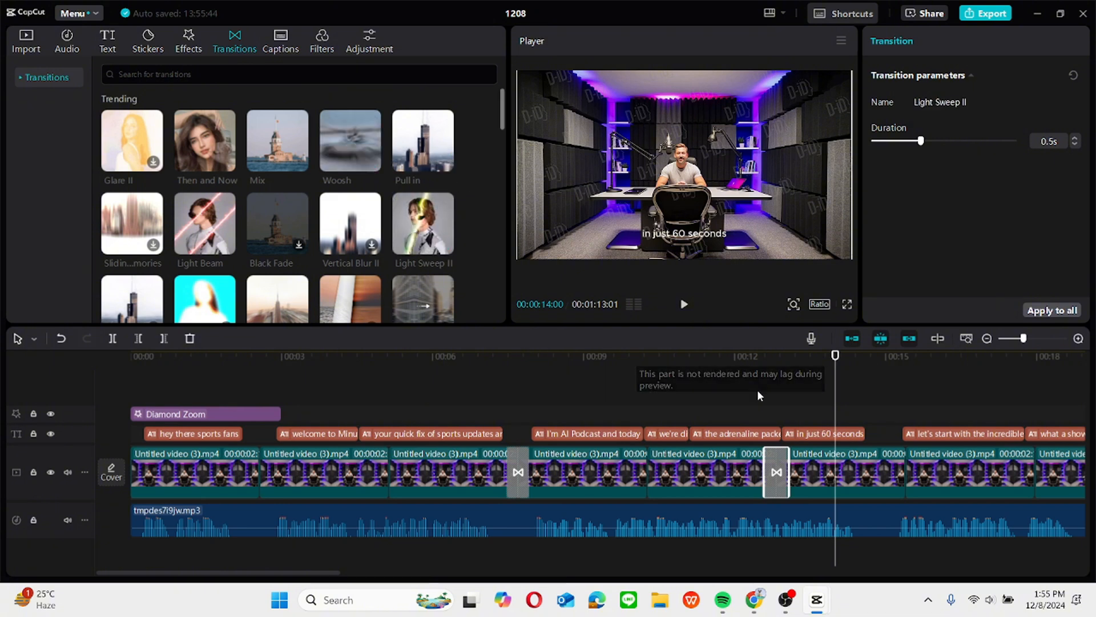
drag(835, 406, 2, 484)
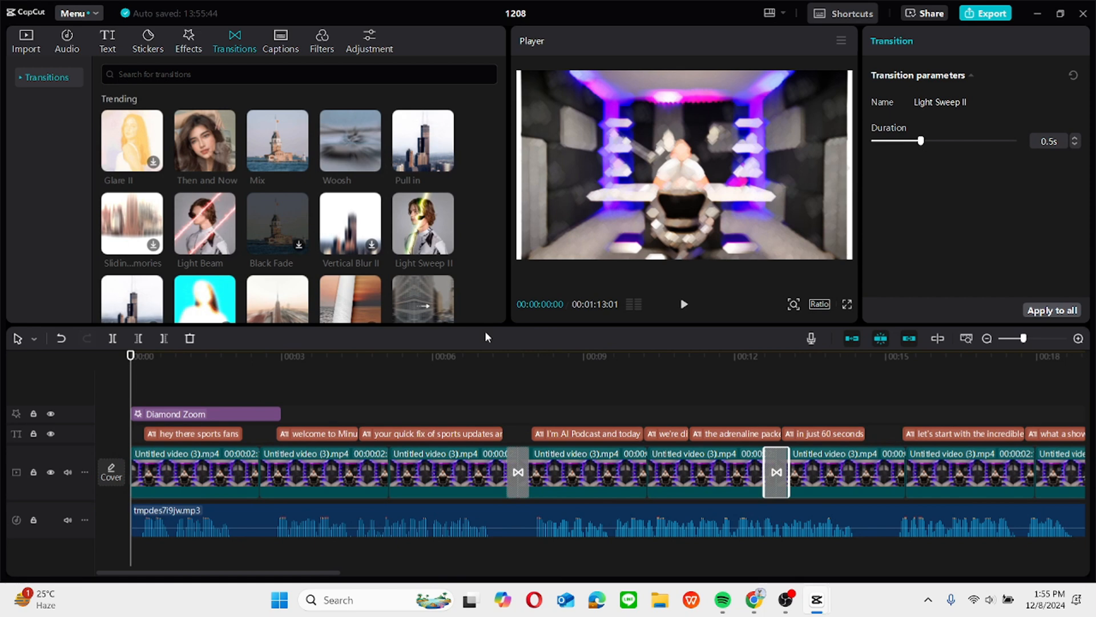
- Export the video at 4K resolution and 60fps
click(971, 17)
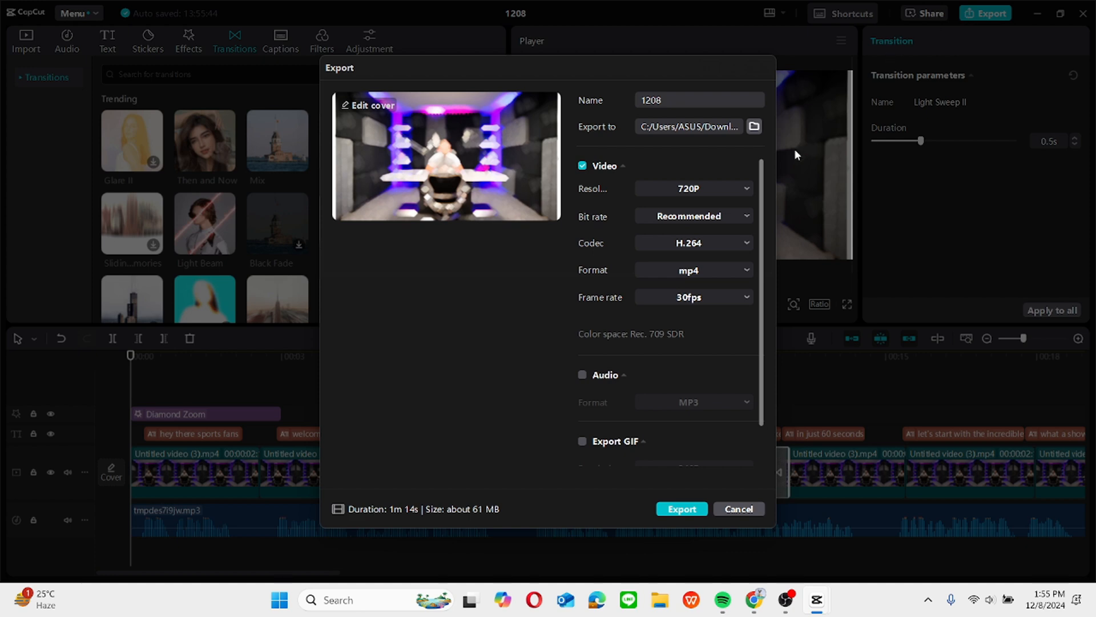
click(719, 190)
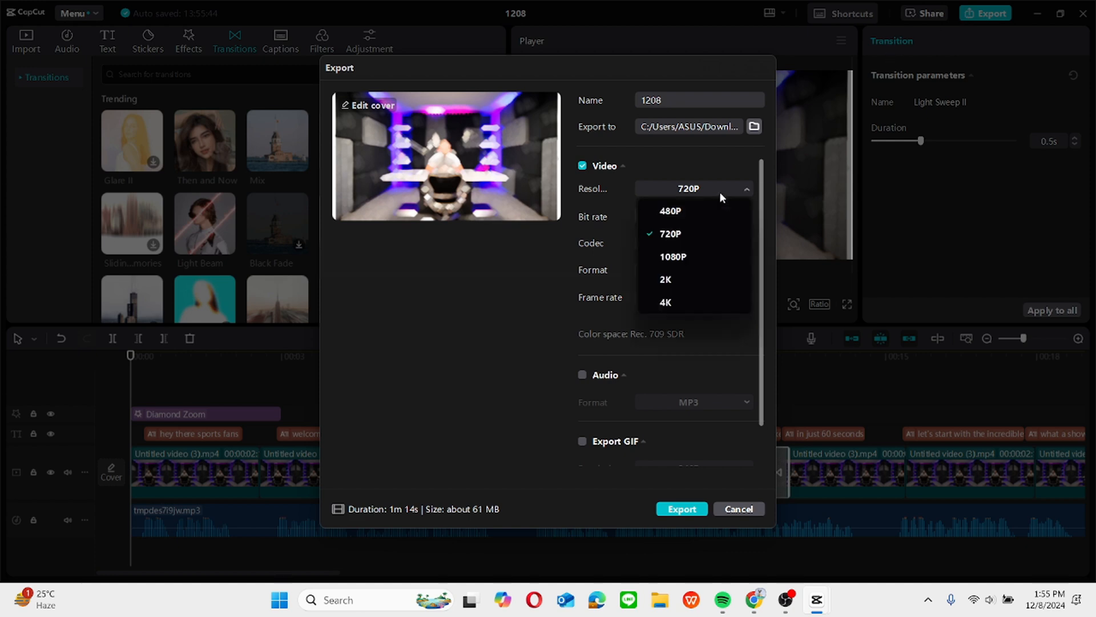
click(683, 303)
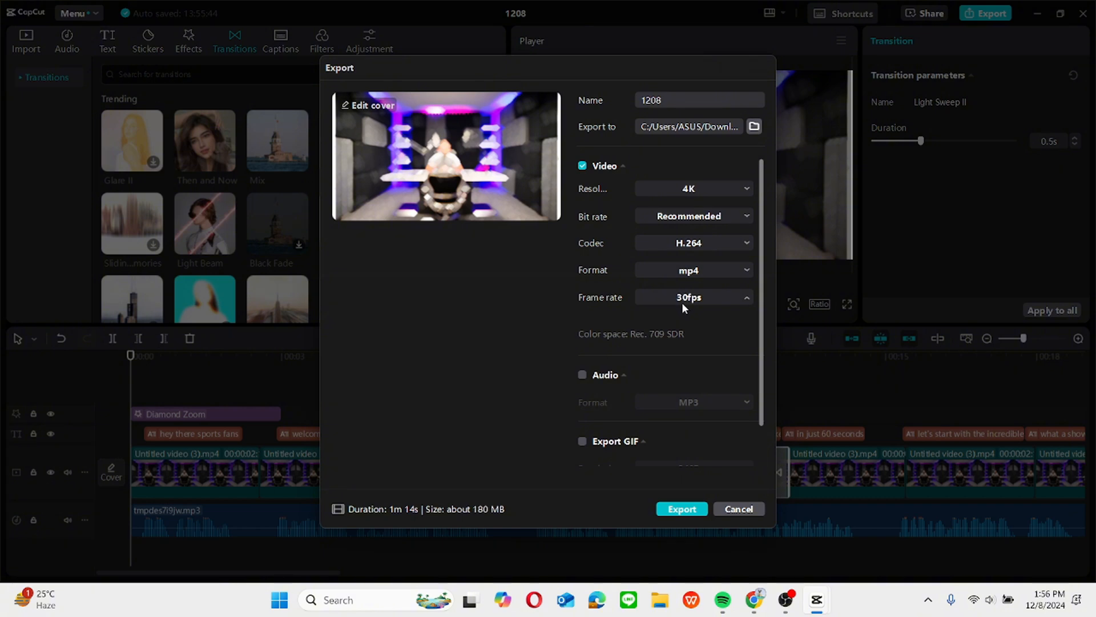
click(683, 304)
click(688, 420)
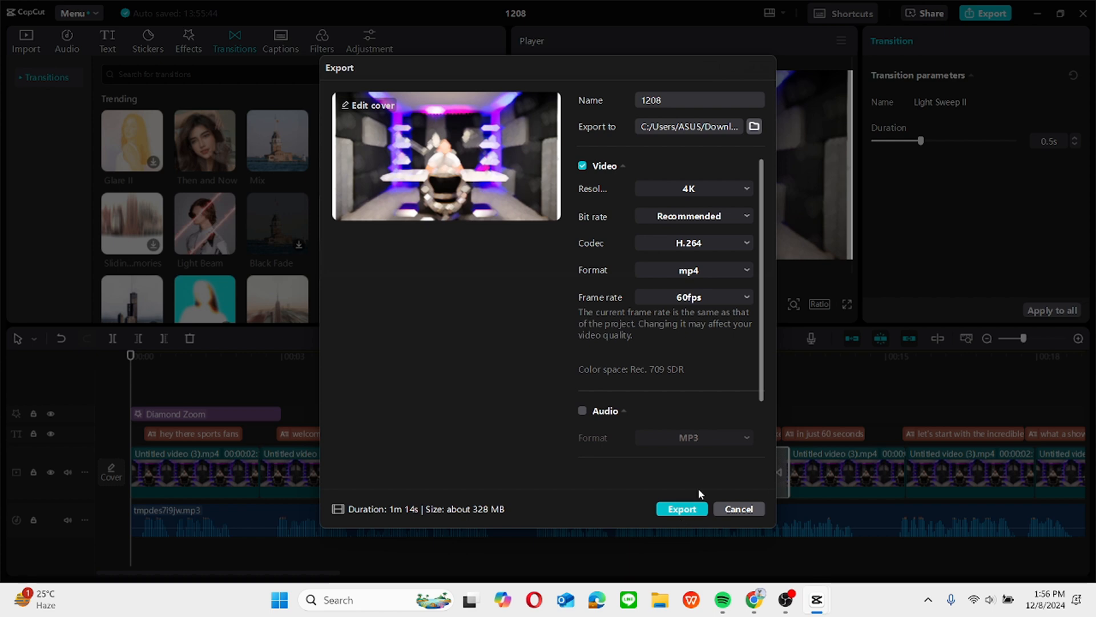
click(683, 510)
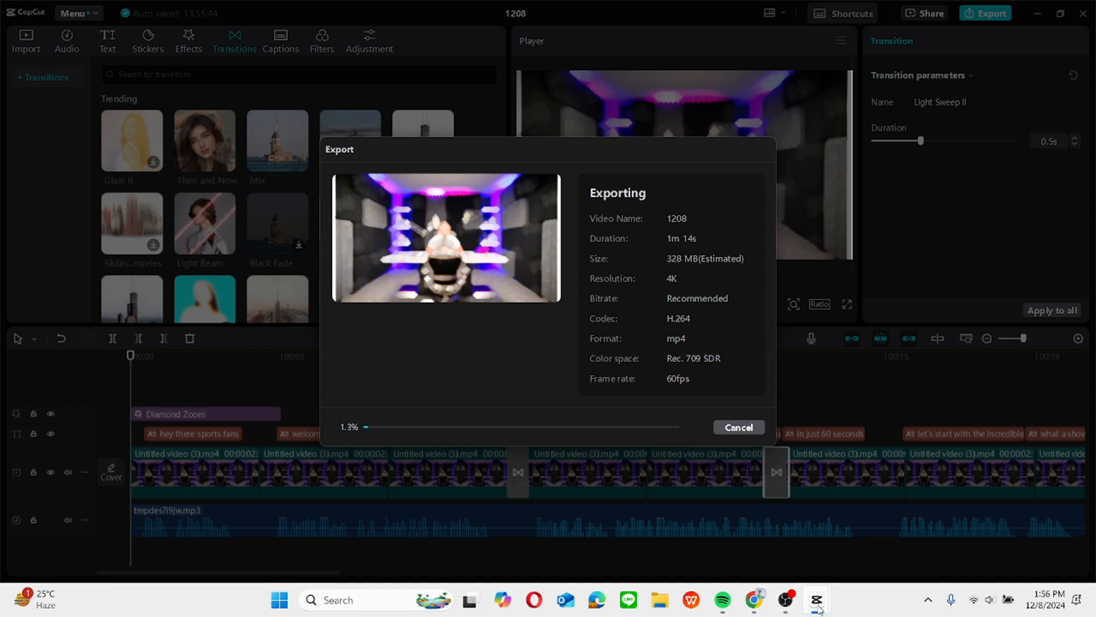
- Switch to OBS and stop the screen recording
mouse_move(818, 610)
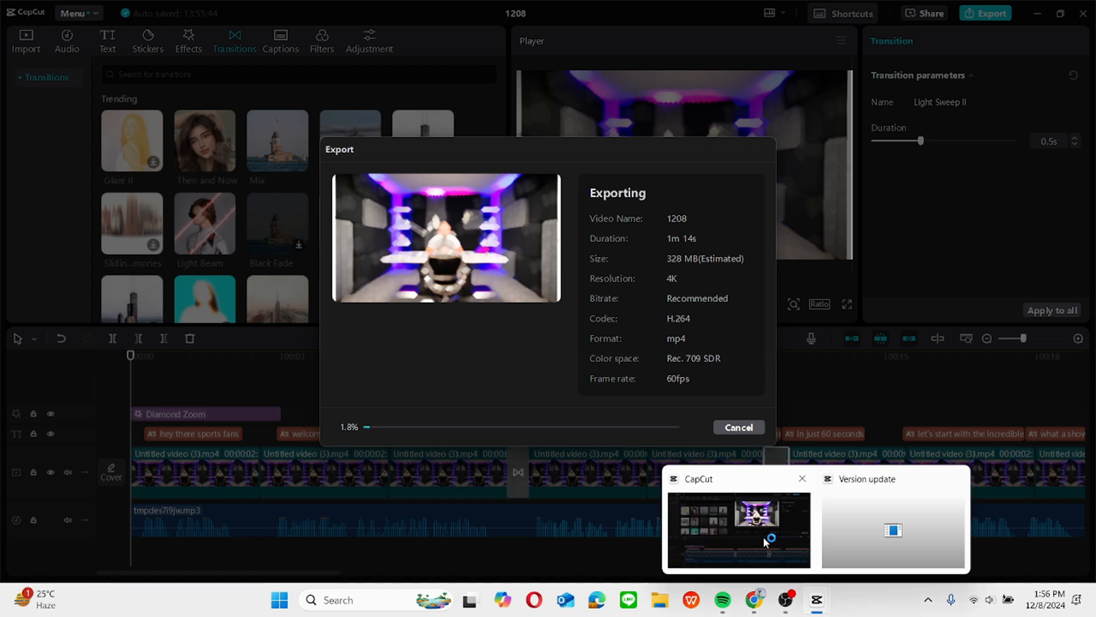
click(797, 596)
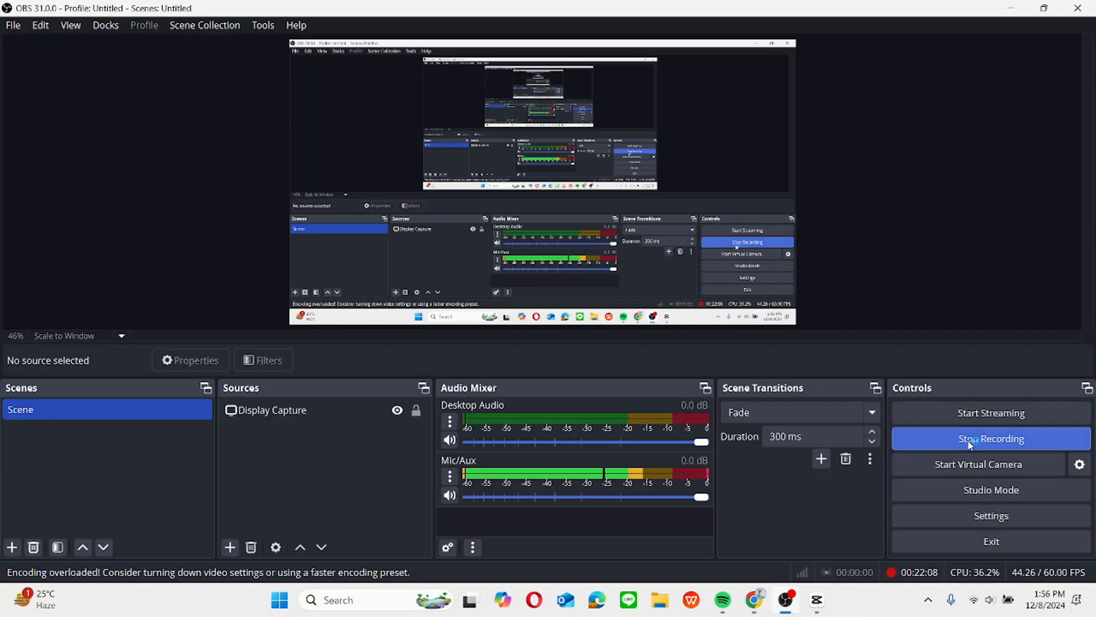
click(933, 438)
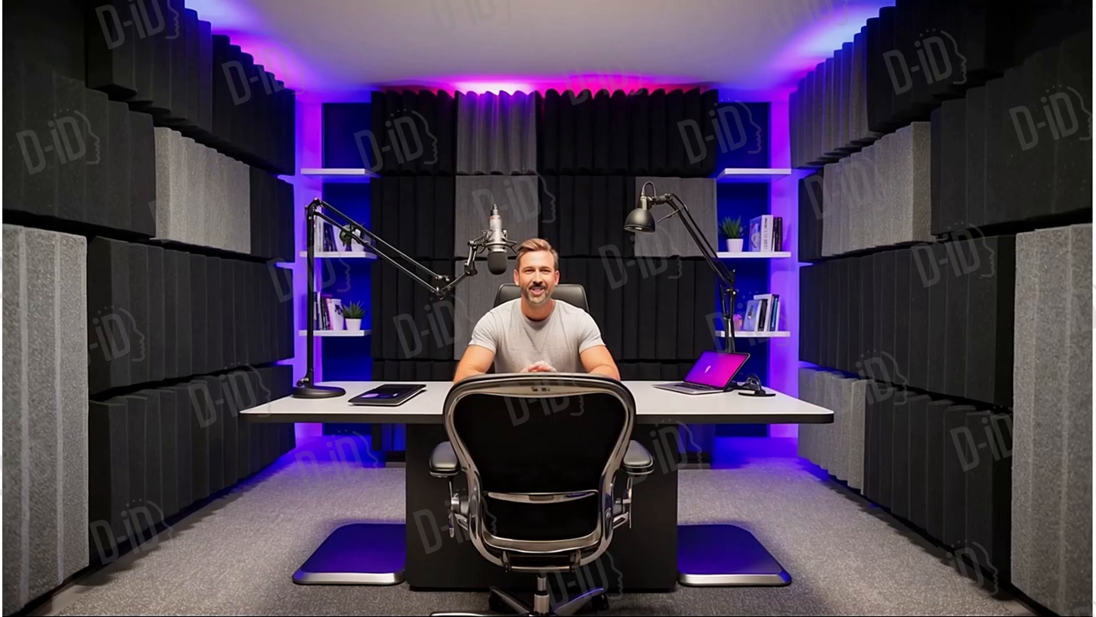